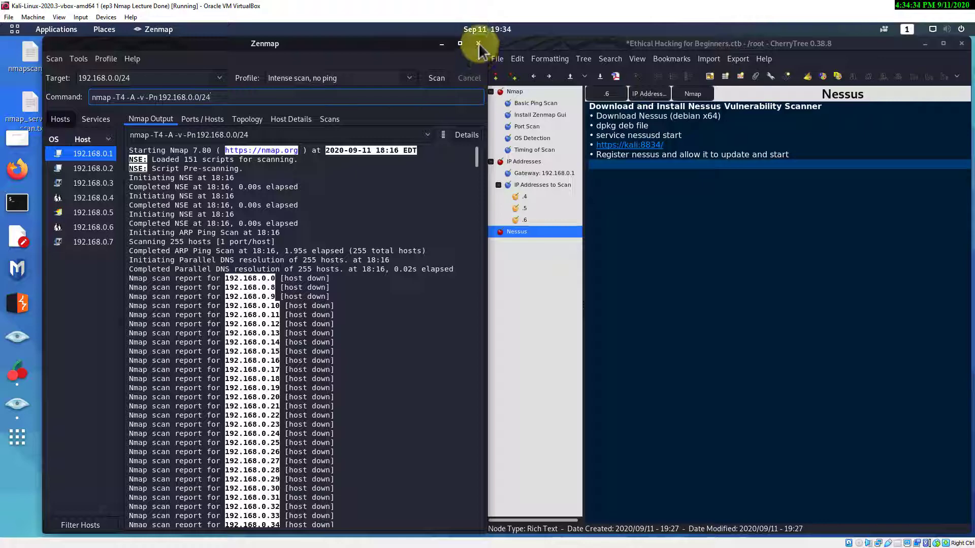
- Close Zenmap without saving, launch Firefox ESR and search Google for 'nessus download'
{"action": "left_click", "coordinate": [480, 311]}
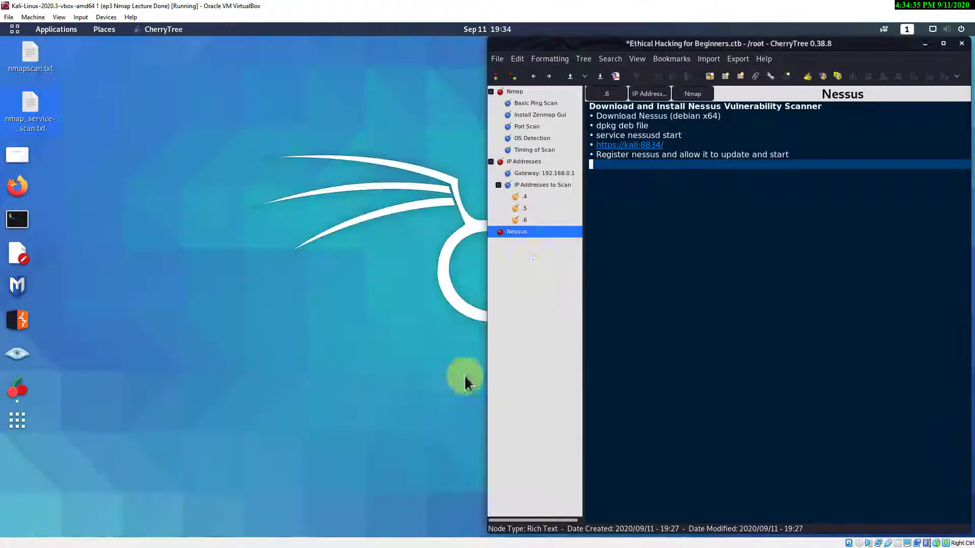
{"action": "left_click", "coordinate": [17, 187]}
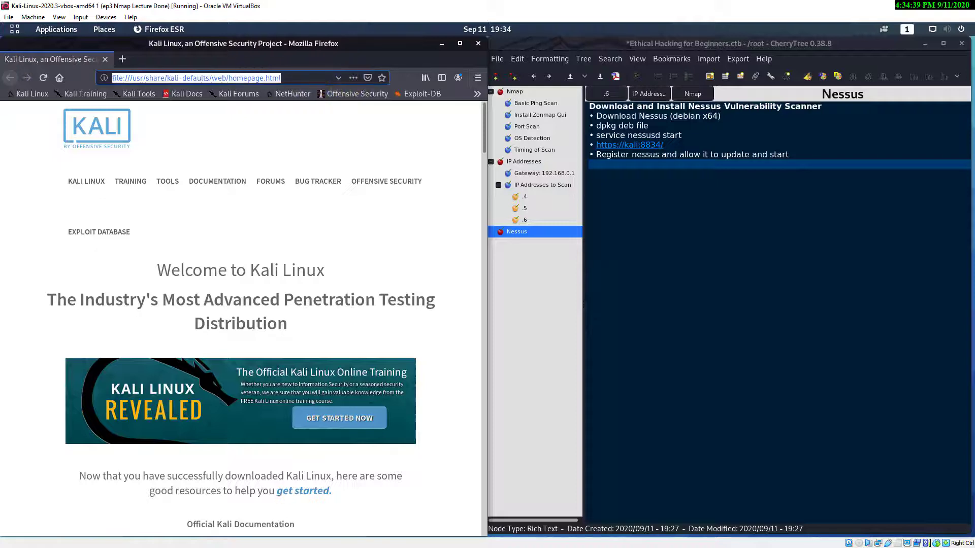
{"action": "type", "text": "ness"}
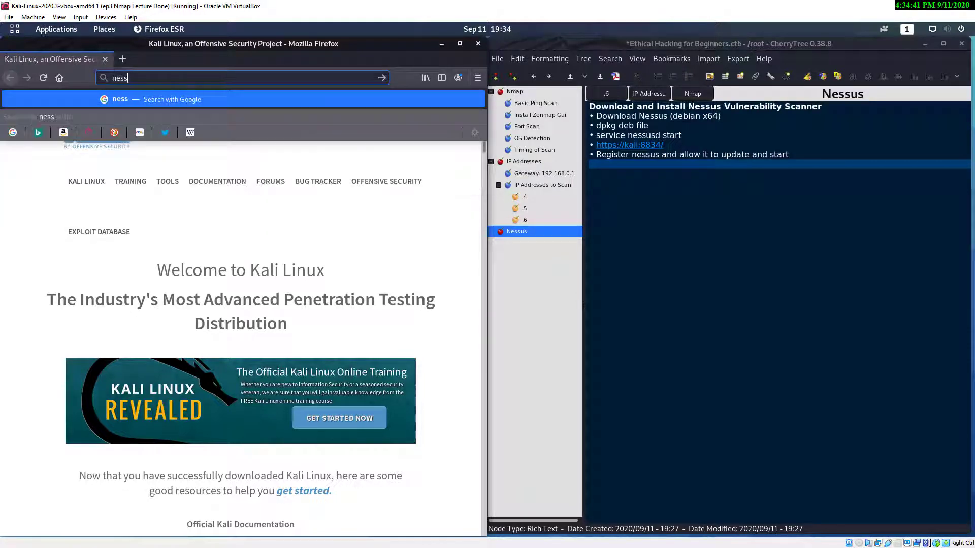
{"action": "type", "text": "us download"}
{"action": "key", "text": "Return"}
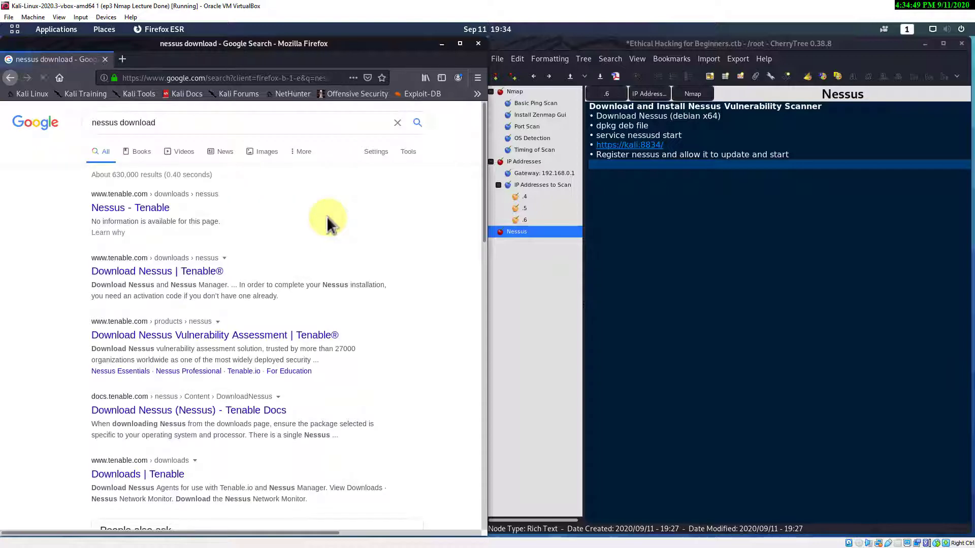
- Open Tenable's Download Nessus page and find 'debian' on it, using the word copied from CherryTree
{"action": "left_click", "coordinate": [209, 276]}
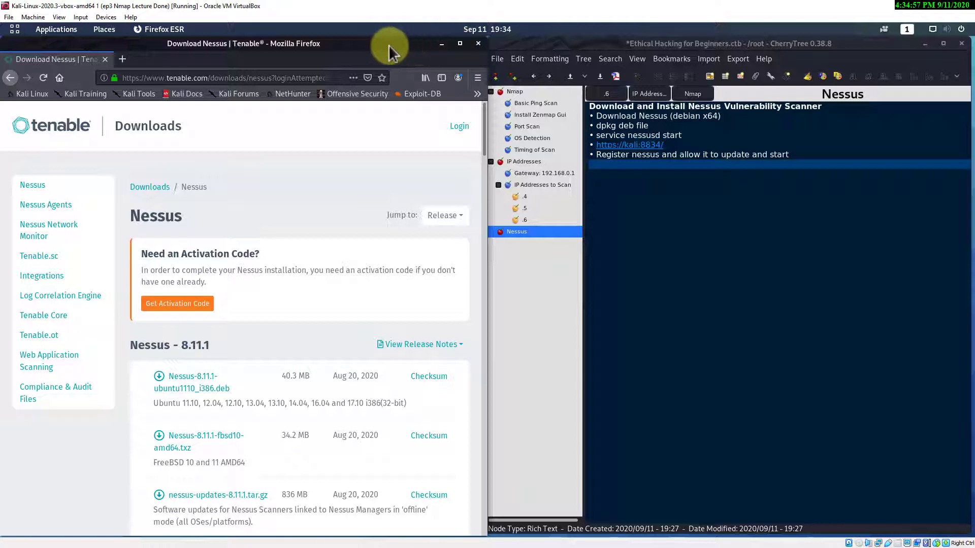
{"action": "left_click", "coordinate": [712, 117]}
{"action": "left_click_drag", "start_coordinate": [713, 117], "coordinate": [675, 118]}
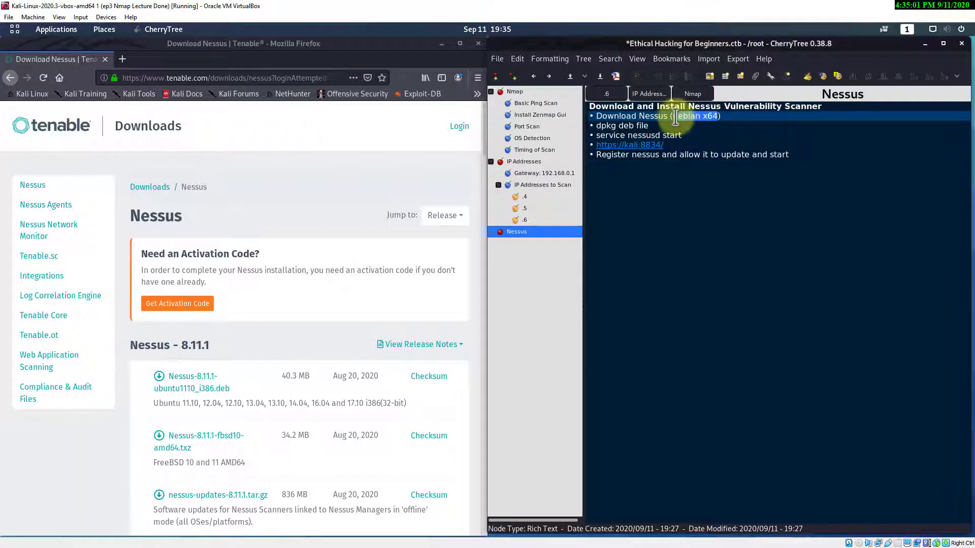
{"action": "left_click", "coordinate": [738, 135]}
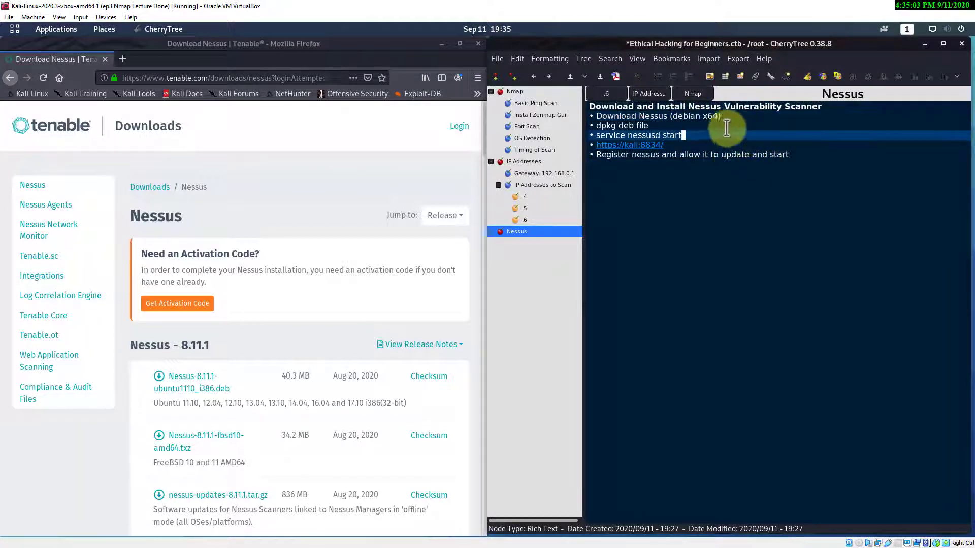
{"action": "left_click_drag", "start_coordinate": [701, 117], "coordinate": [677, 116]}
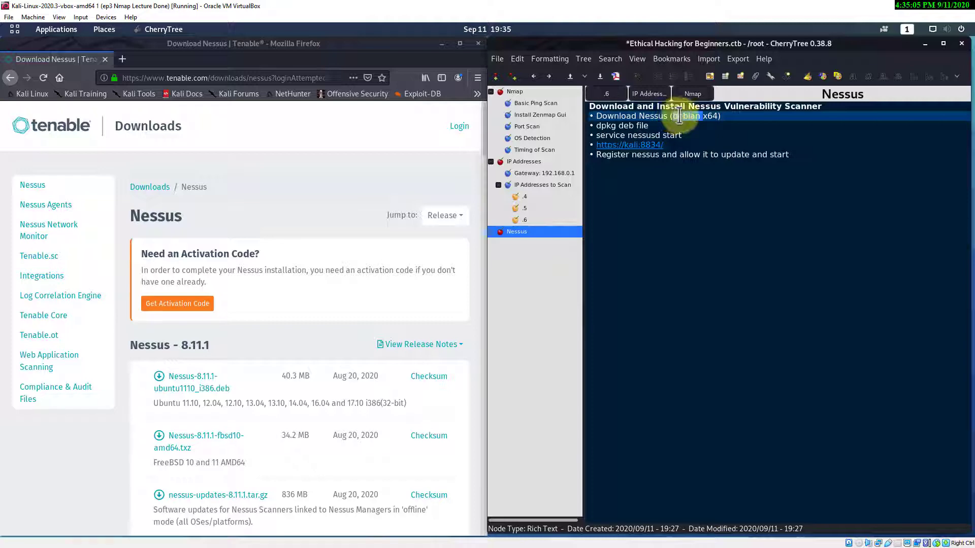
{"action": "right_click", "coordinate": [678, 117]}
{"action": "left_click", "coordinate": [699, 136]}
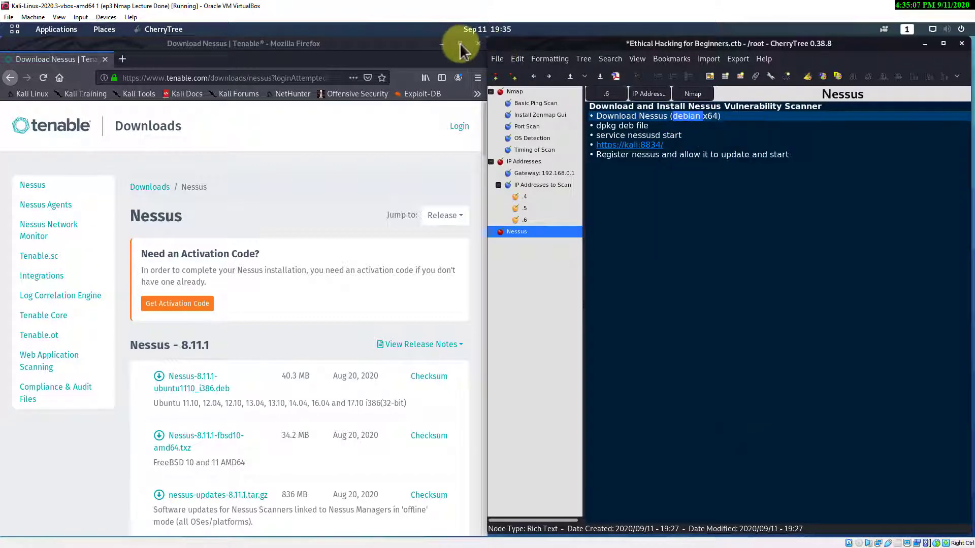
{"action": "left_click", "coordinate": [458, 43]}
{"action": "key", "text": "ctrl+f"}
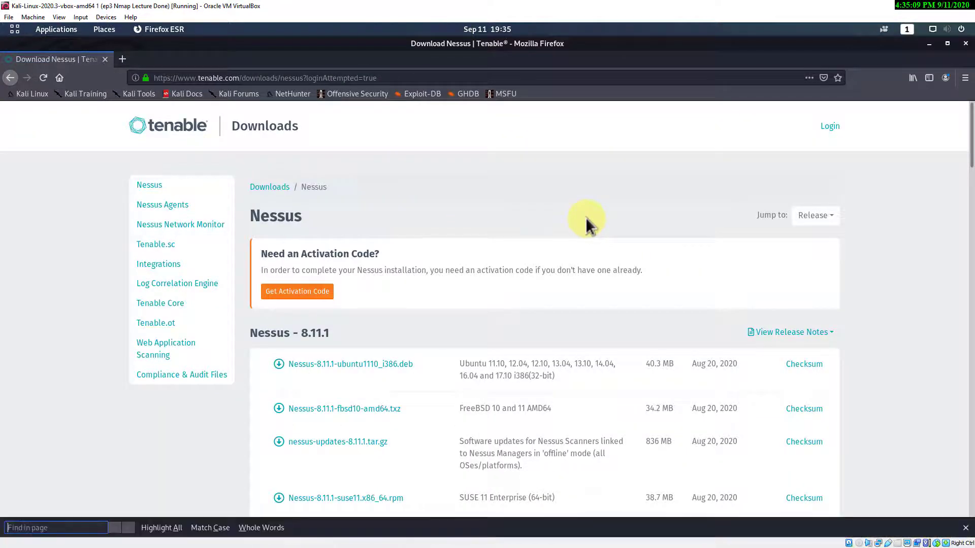
{"action": "key", "text": "ctrl+v"}
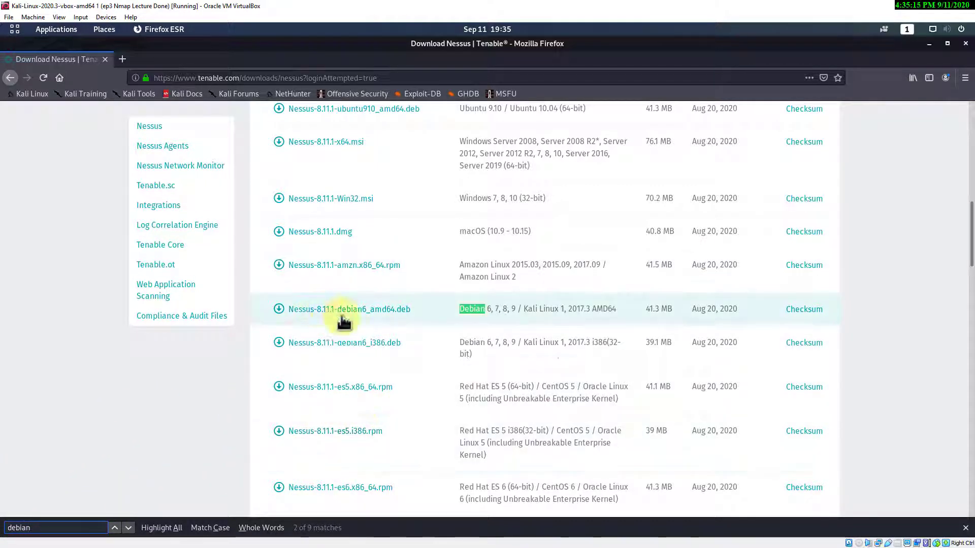
- Download Nessus-8.11.1-debian6_amd64.deb, accepting the licence agreement and saving the file to disk
{"action": "right_click", "coordinate": [386, 309]}
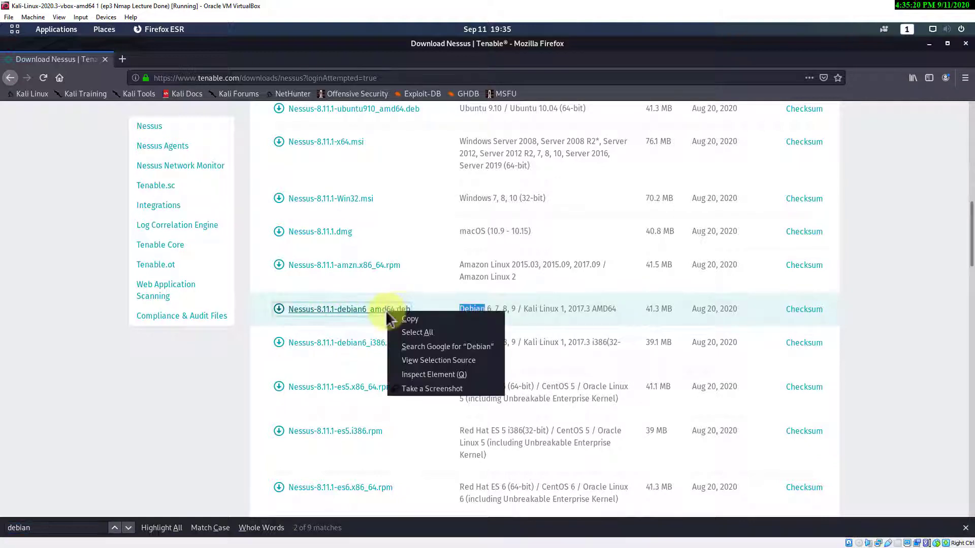
{"action": "left_click", "coordinate": [365, 319]}
{"action": "left_click", "coordinate": [364, 320]}
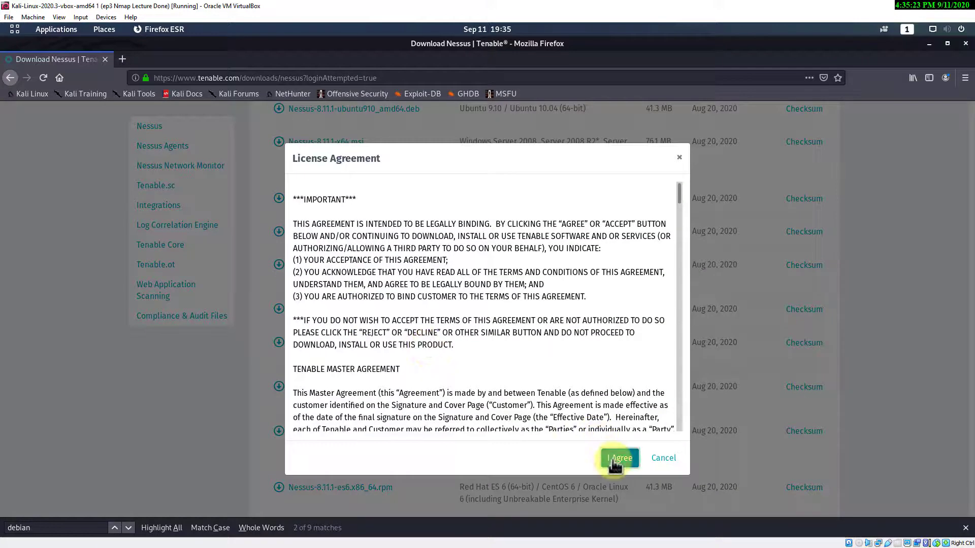
{"action": "left_click", "coordinate": [619, 458]}
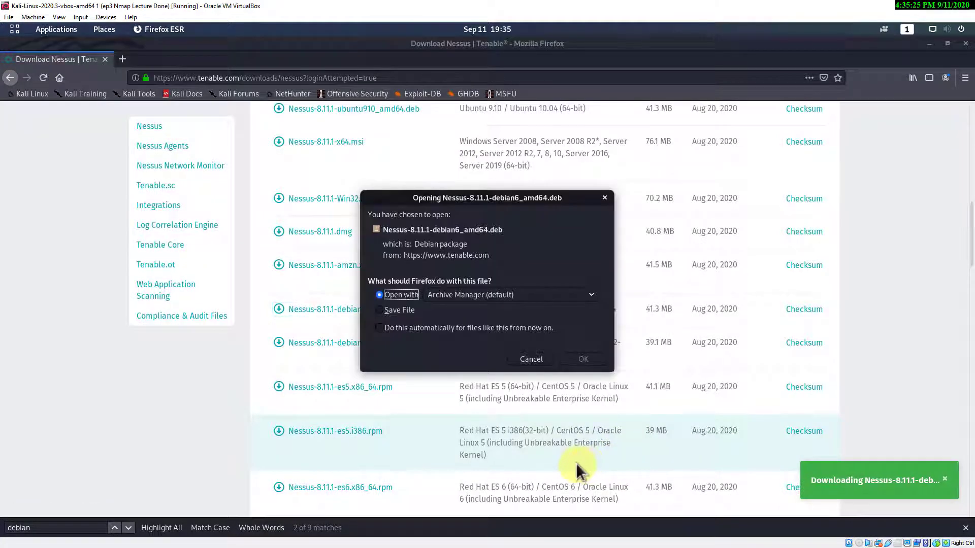
{"action": "left_click", "coordinate": [395, 309]}
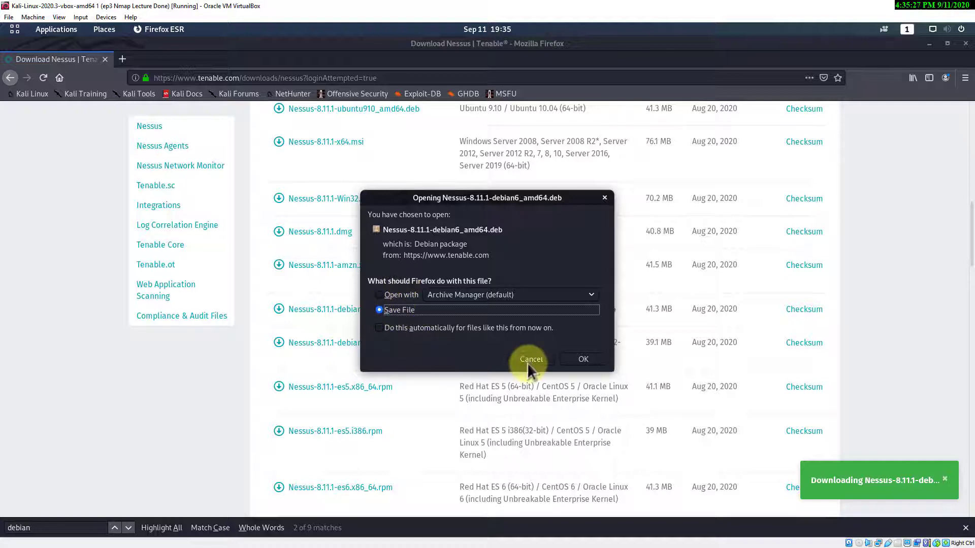
{"action": "left_click", "coordinate": [579, 360]}
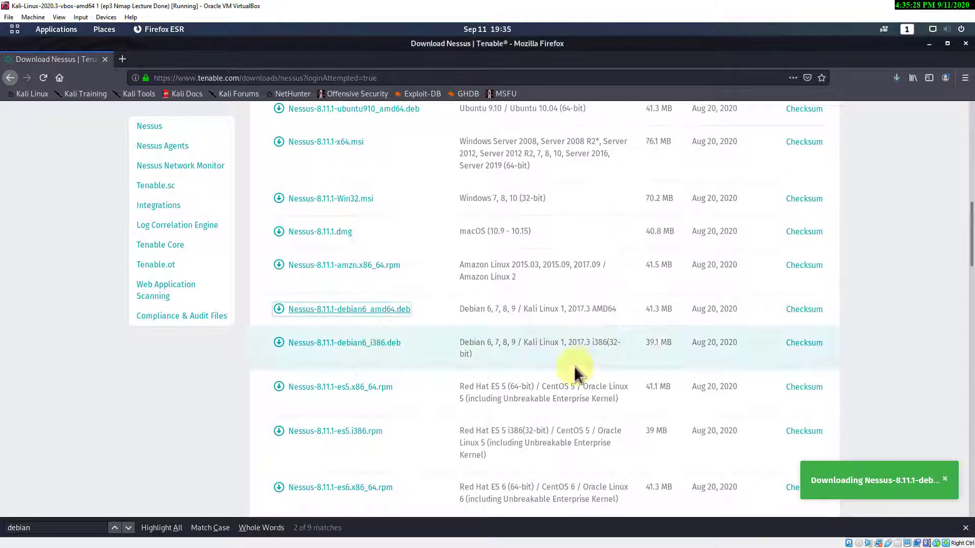
- Confirm in Thunar that the Nessus .deb is in /root/Downloads, then close Thunar and minimize Firefox
{"action": "left_click", "coordinate": [896, 77]}
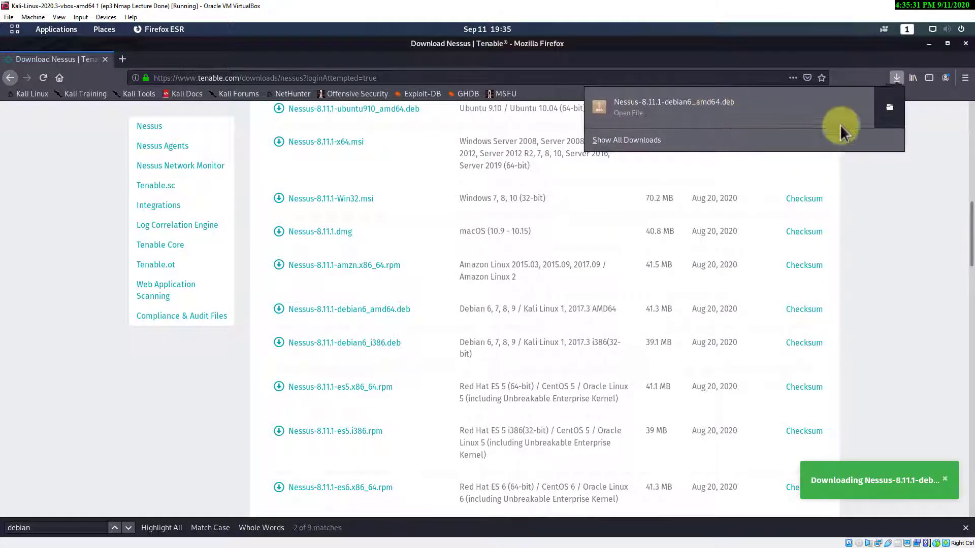
{"action": "left_click", "coordinate": [889, 107]}
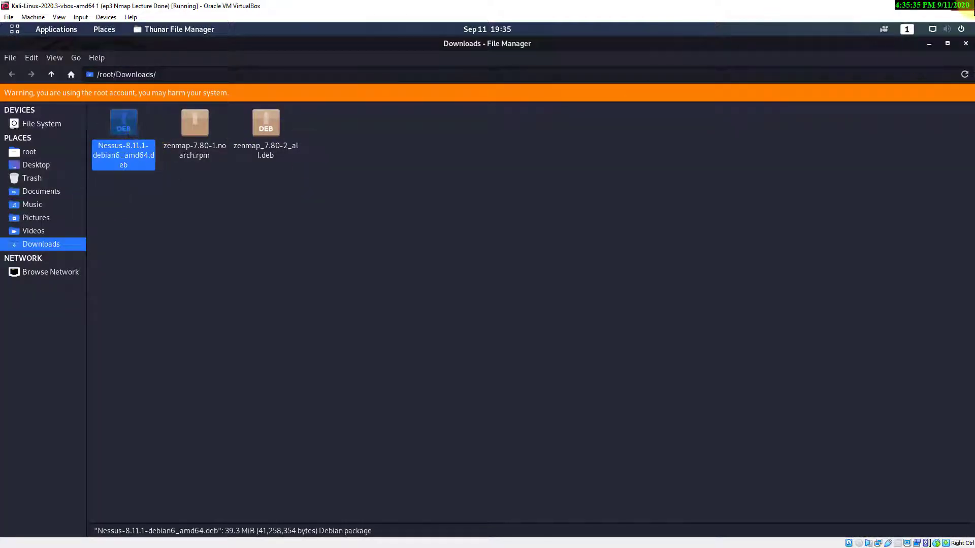
{"action": "left_click", "coordinate": [965, 45]}
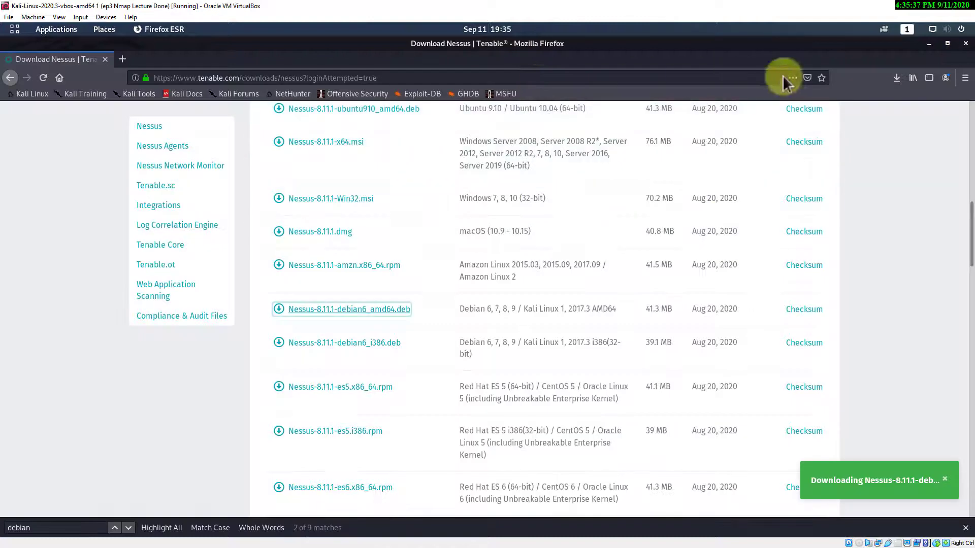
{"action": "left_click", "coordinate": [931, 47]}
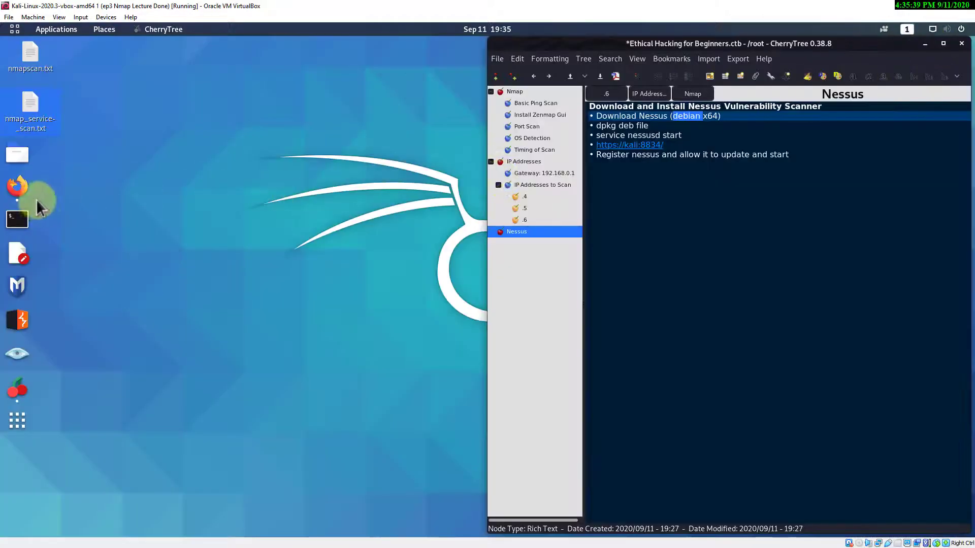
- Open a terminal on the left half of the screen with enlarged text, and select the dpkg note in CherryTree
{"action": "left_click", "coordinate": [15, 222]}
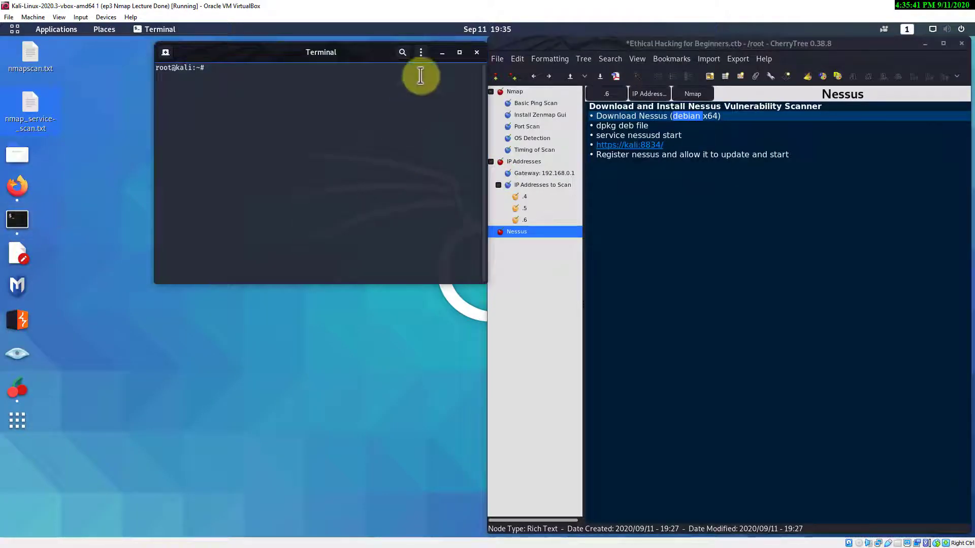
{"action": "left_click_drag", "start_coordinate": [273, 53], "coordinate": [2, 92]}
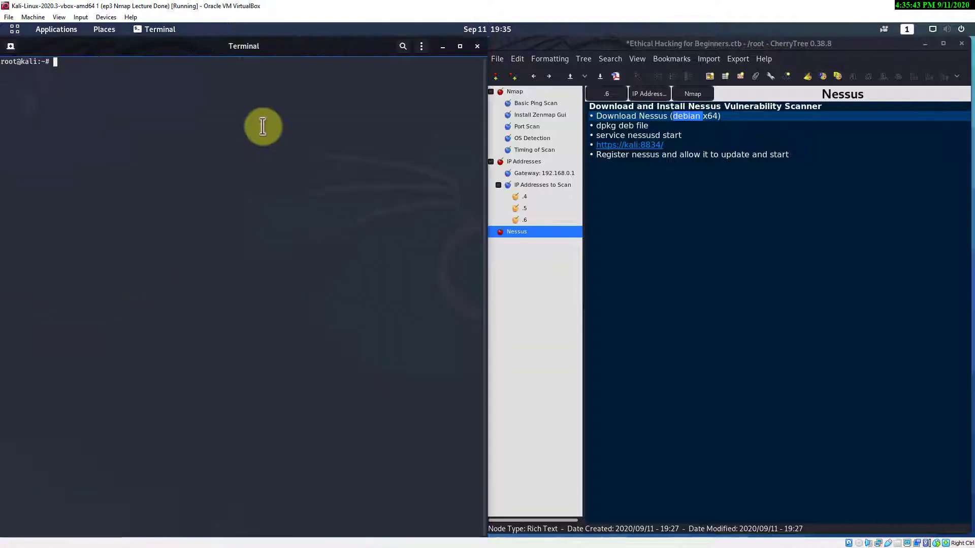
{"action": "left_click", "coordinate": [421, 46]}
{"action": "left_click", "coordinate": [457, 71]}
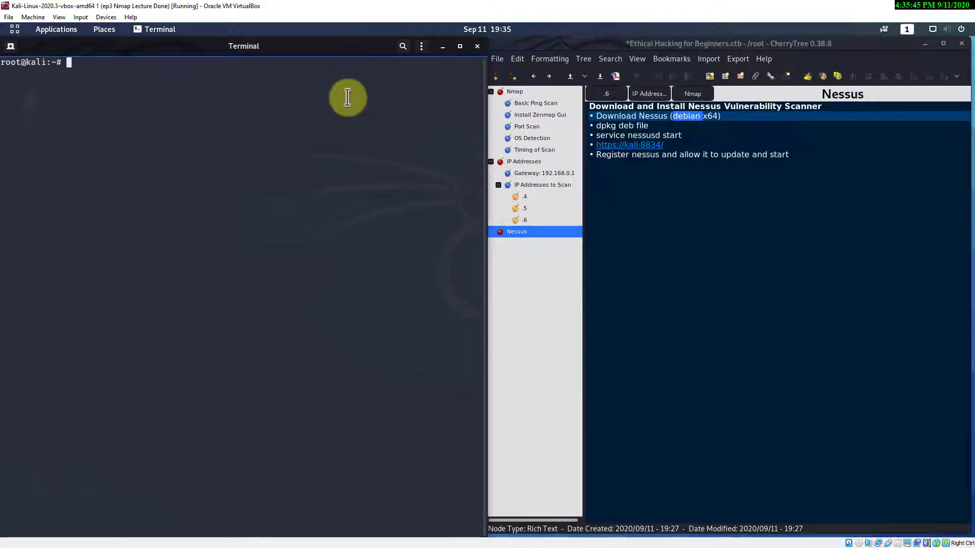
{"action": "left_click", "coordinate": [646, 133]}
{"action": "left_click", "coordinate": [648, 125]}
{"action": "left_click_drag", "start_coordinate": [647, 125], "coordinate": [595, 127]}
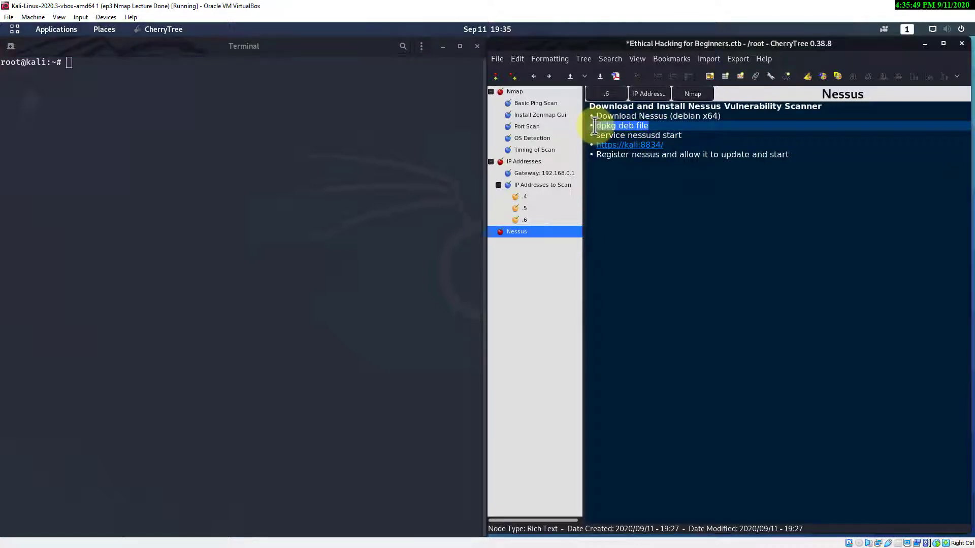
{"action": "left_click", "coordinate": [130, 65]}
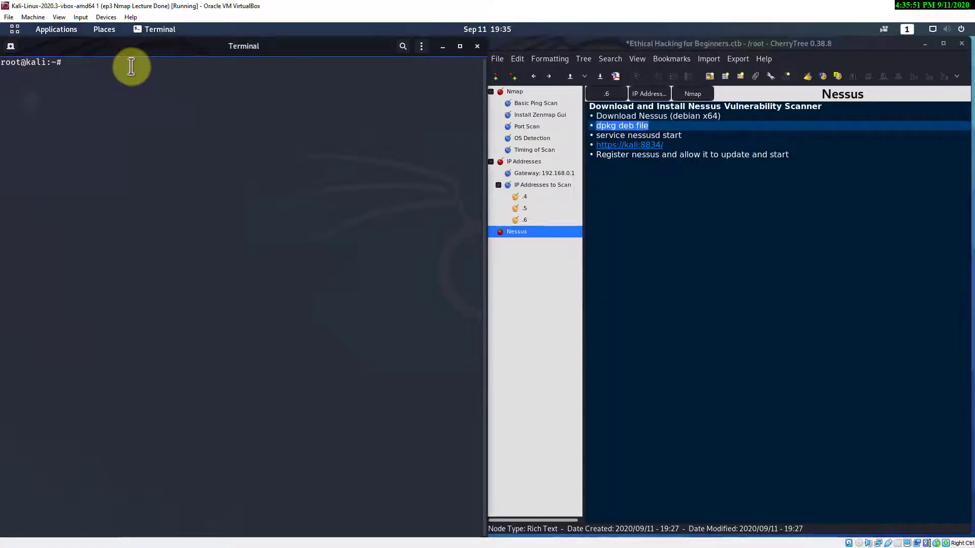
- In ~/Downloads, list files with ls -l and install Nessus-8.11.1-debian6_amd64.deb with dpkg -i
{"action": "type", "text": "cd D"}
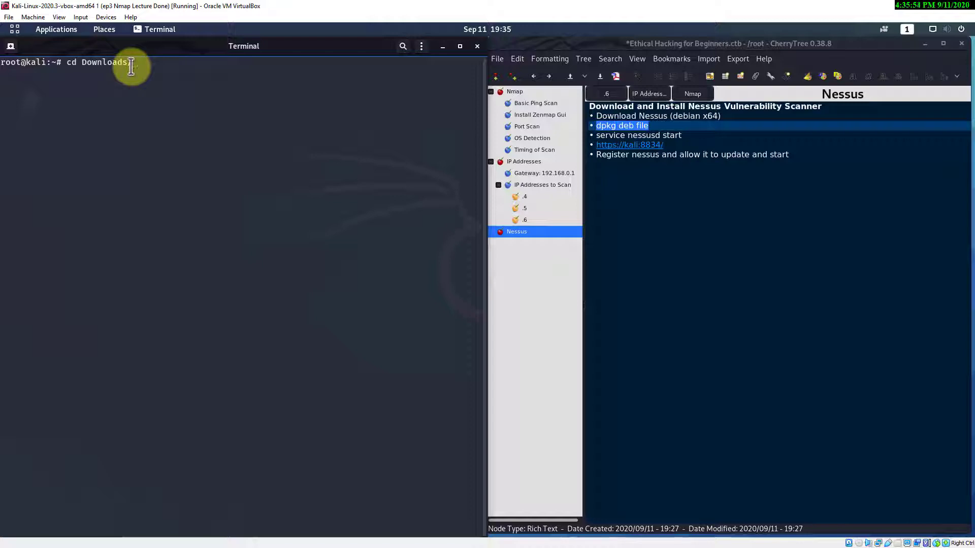
{"action": "type", "text": "ownloads"}
{"action": "key", "text": "Return"}
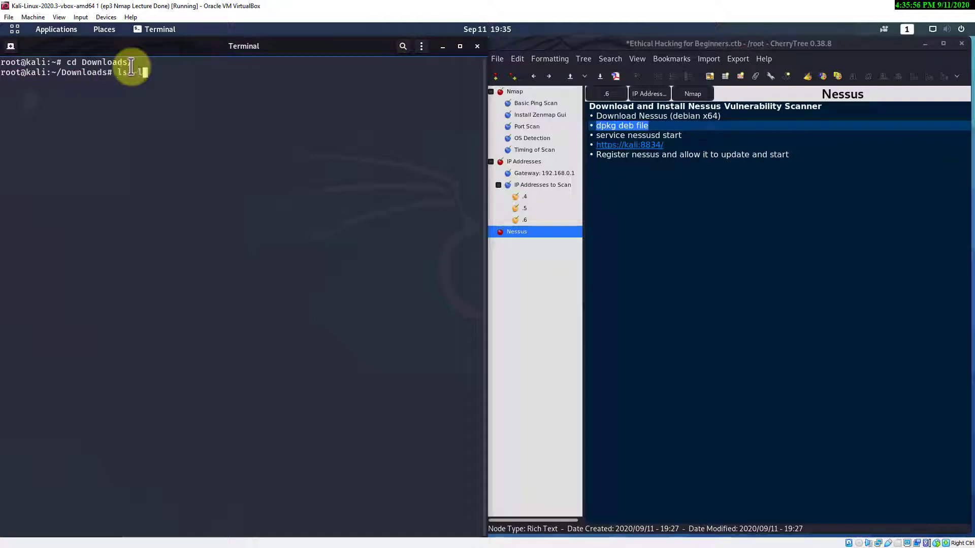
{"action": "type", "text": "ls -l"}
{"action": "key", "text": "Return"}
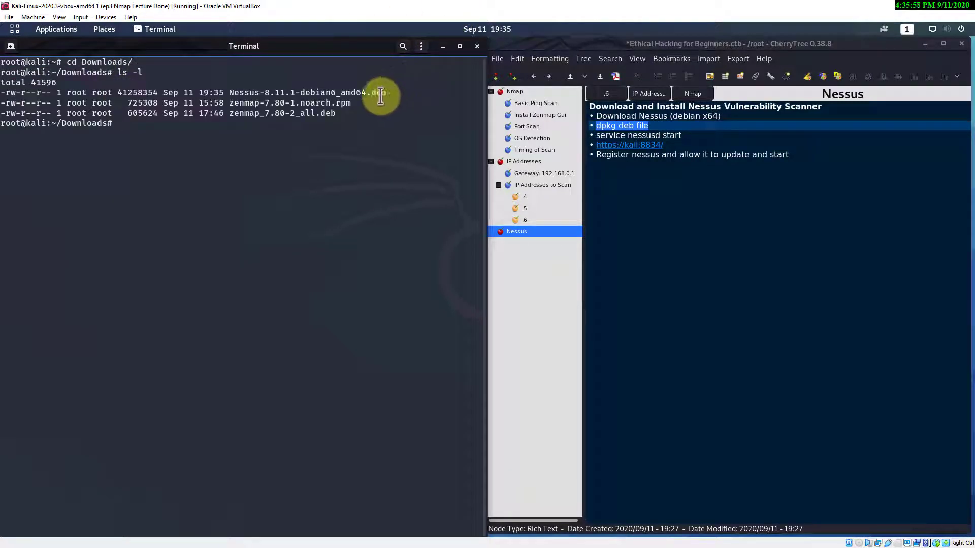
{"action": "left_click_drag", "start_coordinate": [386, 93], "coordinate": [229, 94]}
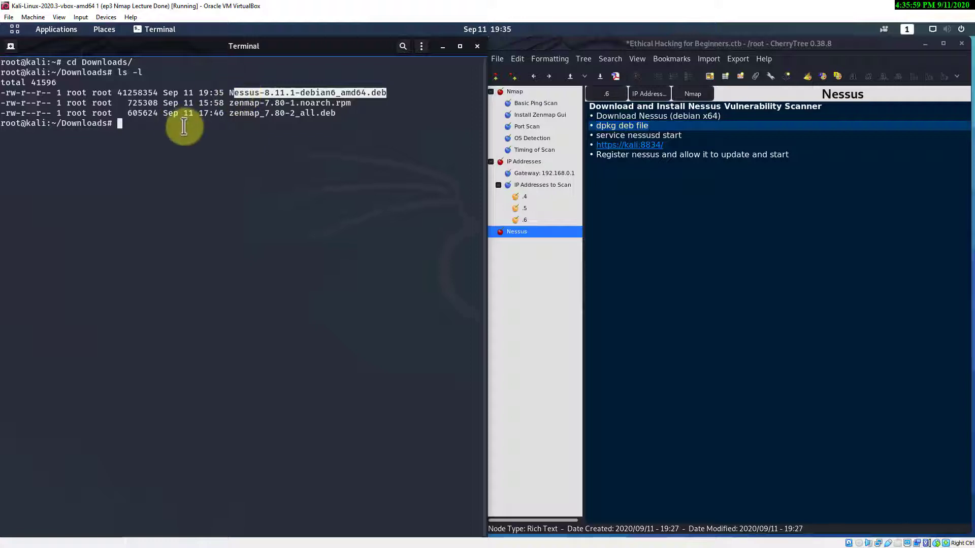
{"action": "left_click", "coordinate": [164, 124]}
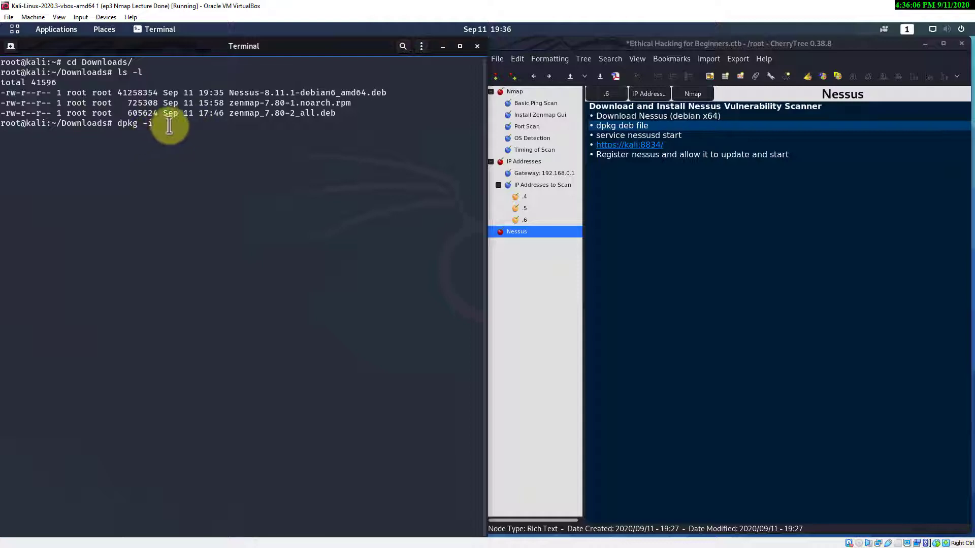
{"action": "left_click_drag", "start_coordinate": [386, 93], "coordinate": [230, 94]}
{"action": "middle_click", "coordinate": [293, 94]}
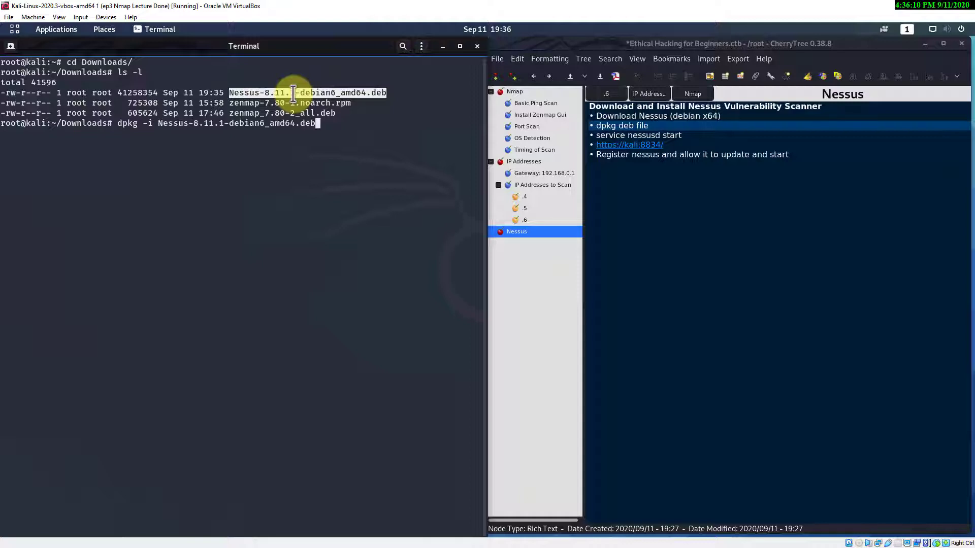
{"action": "key", "text": "Return"}
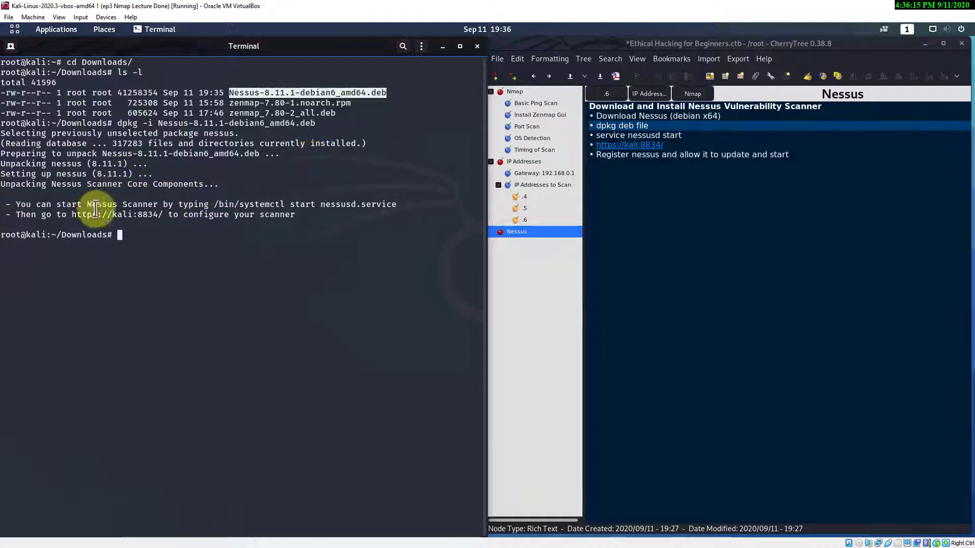
- Copy 'service nessusd start' from the CherryTree notes and paste it at the terminal prompt
{"action": "left_click_drag", "start_coordinate": [305, 215], "coordinate": [12, 201]}
{"action": "left_click", "coordinate": [188, 238]}
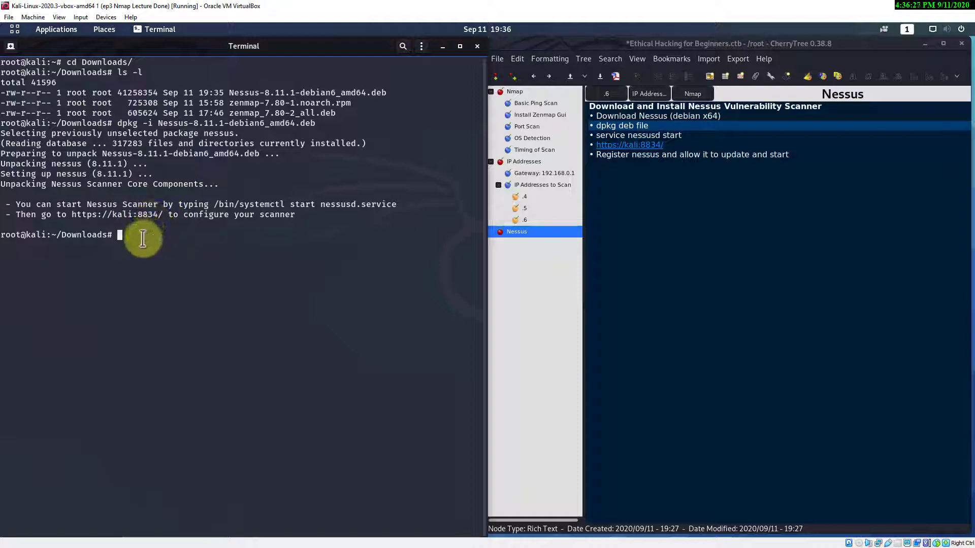
{"action": "left_click_drag", "start_coordinate": [681, 136], "coordinate": [597, 135]}
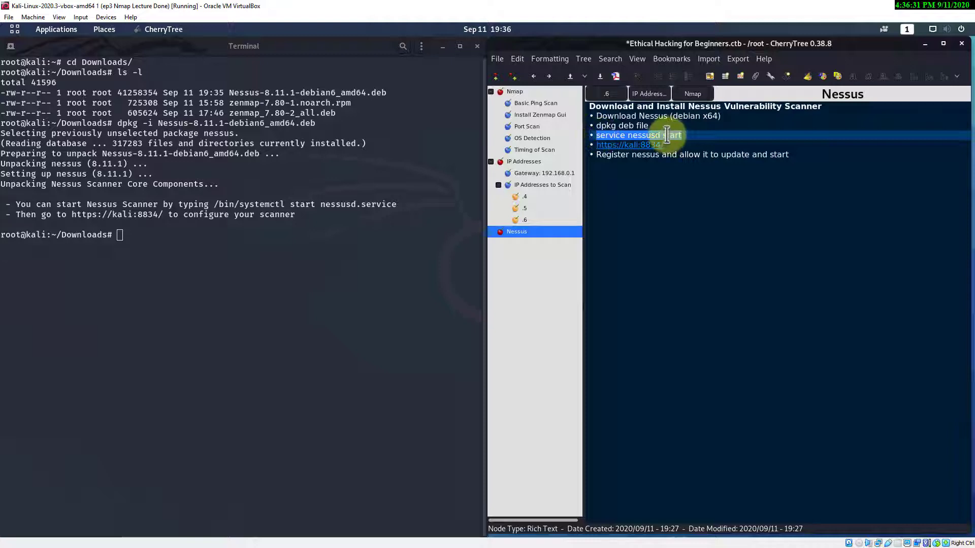
{"action": "right_click", "coordinate": [660, 136]}
{"action": "left_click", "coordinate": [680, 157]}
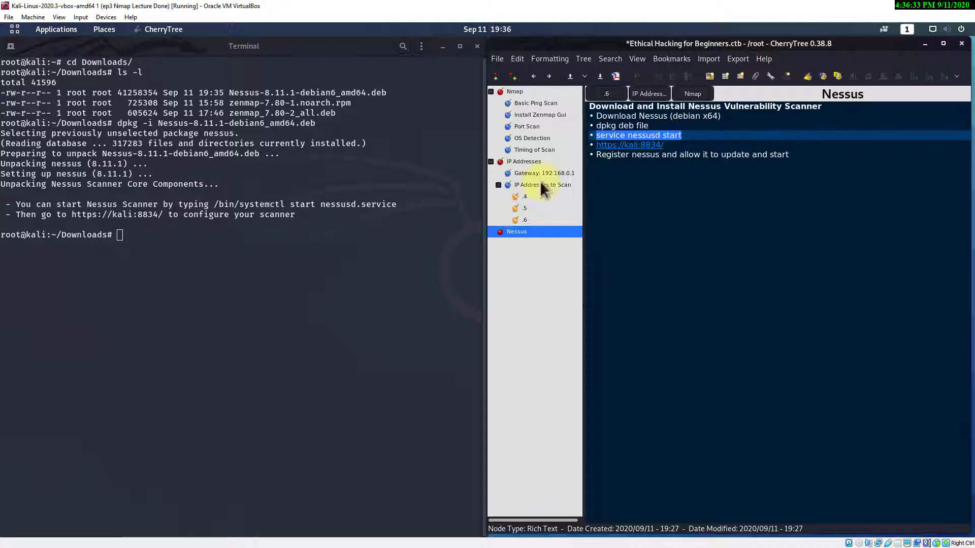
{"action": "left_click", "coordinate": [121, 236]}
{"action": "right_click", "coordinate": [164, 260]}
{"action": "left_click", "coordinate": [164, 268]}
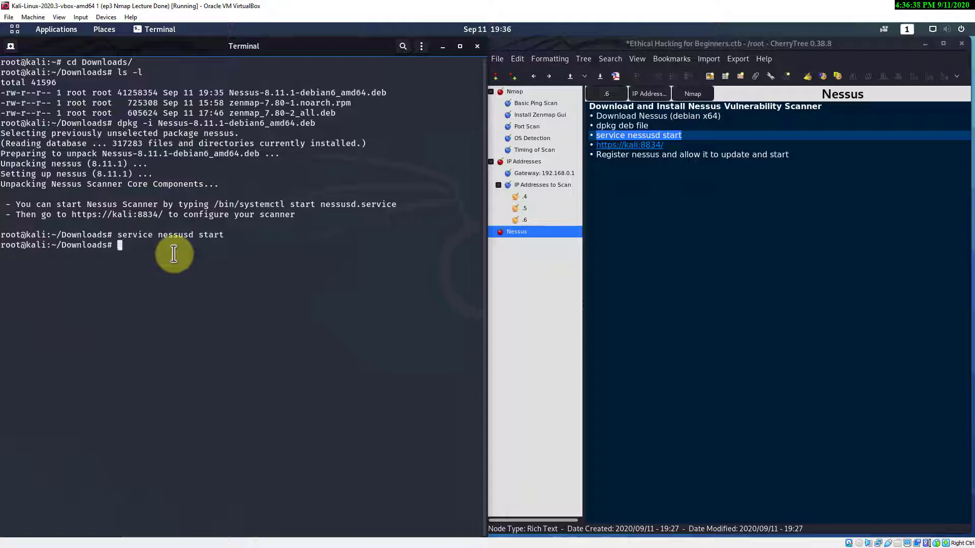
- Start nessusd and confirm that service nessusd status reports active (running)
{"action": "key", "text": "Up"}
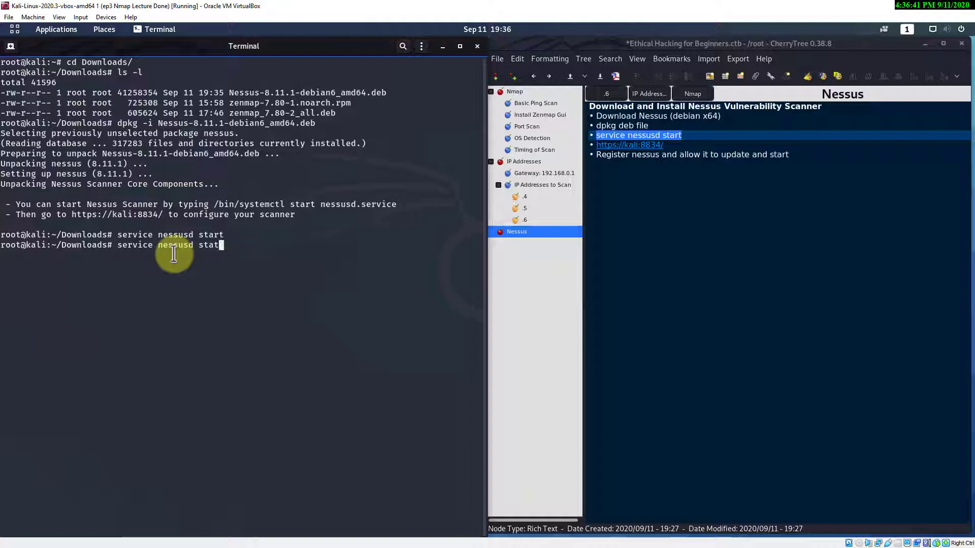
{"action": "key", "text": "Return"}
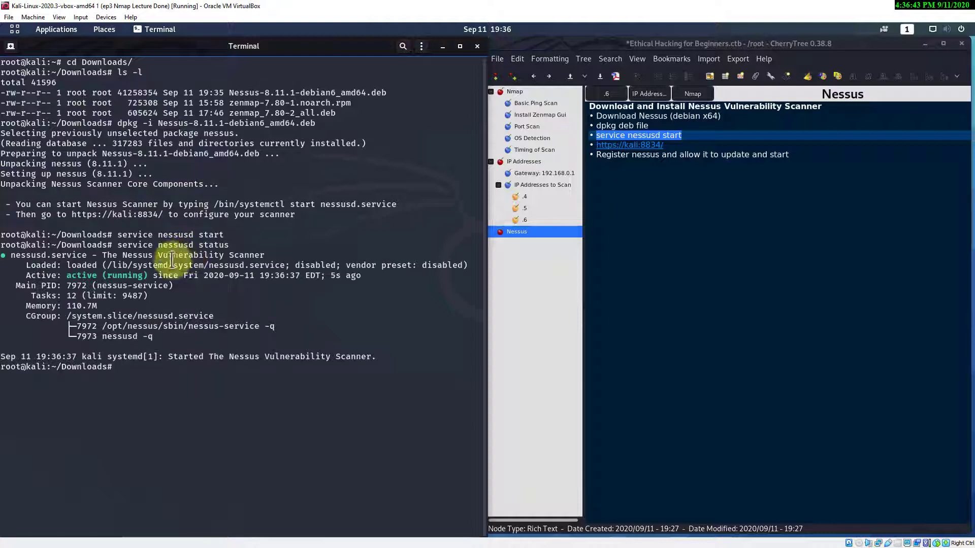
{"action": "left_click_drag", "start_coordinate": [358, 278], "coordinate": [22, 277]}
{"action": "left_click", "coordinate": [163, 378]}
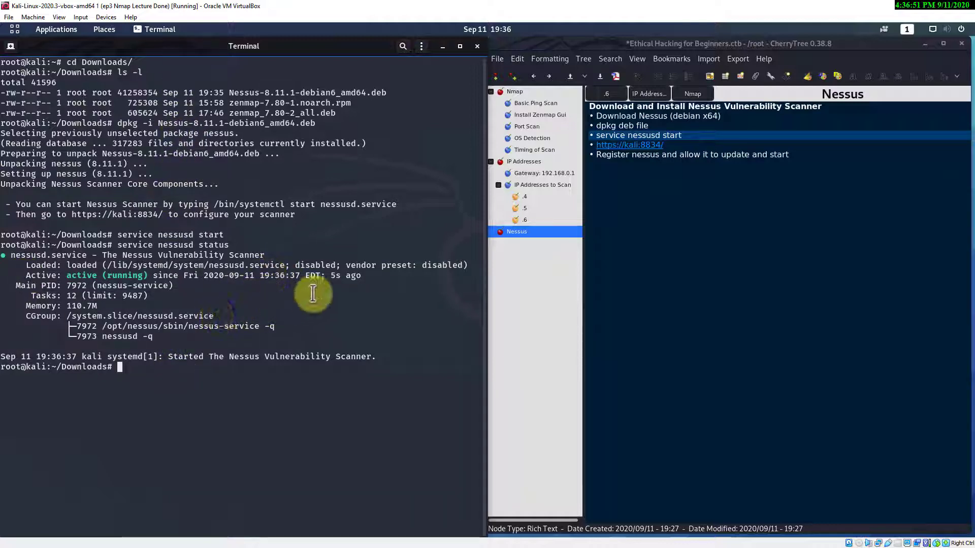
{"action": "right_click", "coordinate": [130, 215]}
{"action": "left_click", "coordinate": [165, 226]}
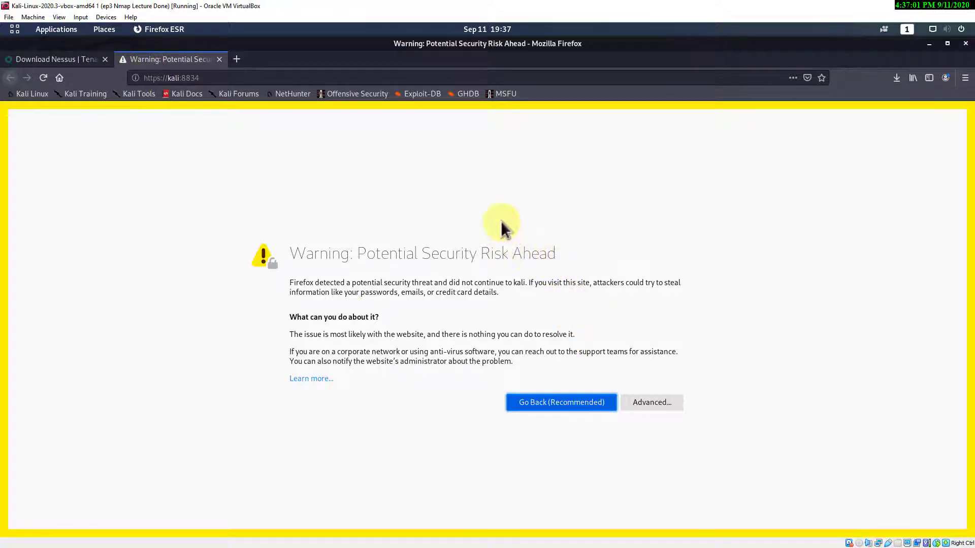
{"action": "left_click", "coordinate": [647, 402]}
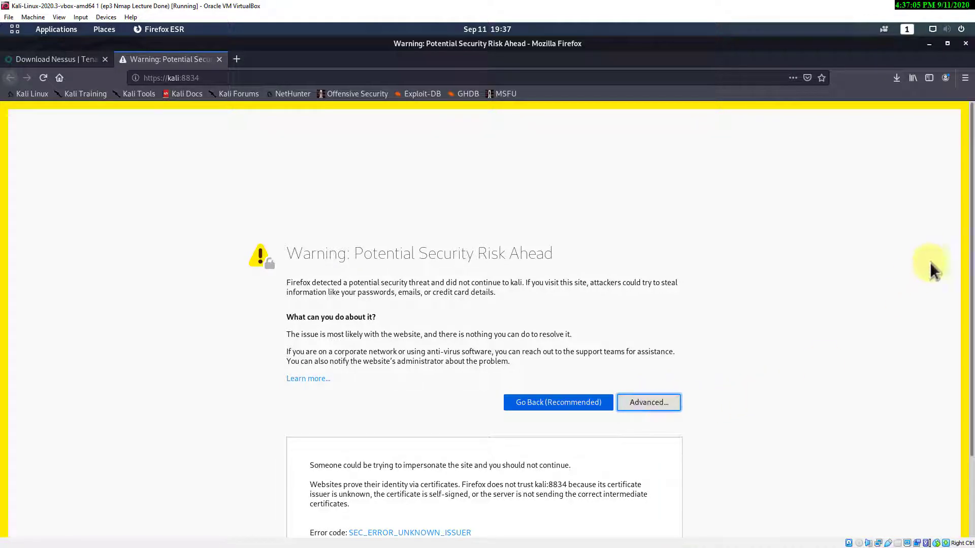
{"action": "scroll", "coordinate": [908, 337], "scroll_direction": "down", "scroll_amount": 3}
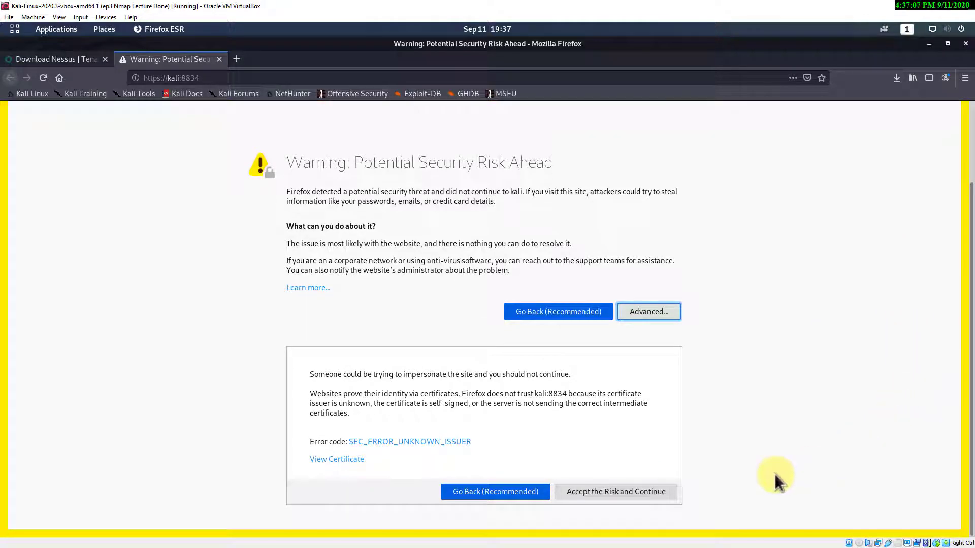
{"action": "left_click", "coordinate": [638, 489]}
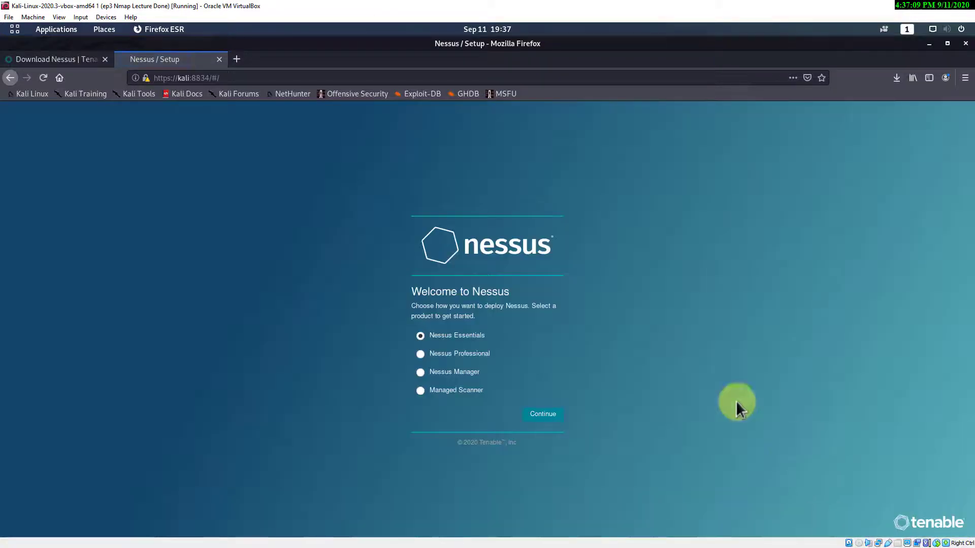
- Show Firefox's menu bar and bookmark the setup page as 'Nessus' on the Bookmarks Toolbar
{"action": "right_click", "coordinate": [288, 58]}
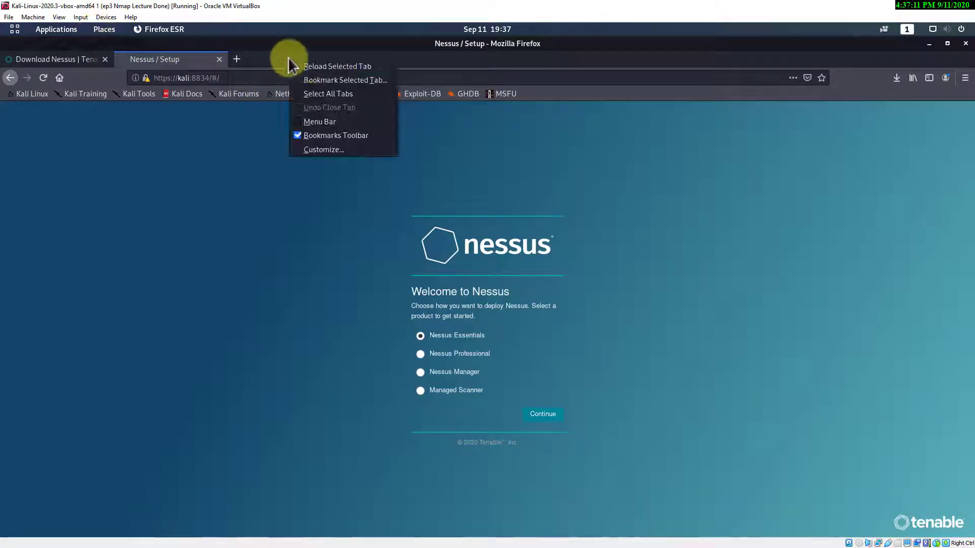
{"action": "left_click", "coordinate": [319, 121]}
{"action": "left_click", "coordinate": [135, 58]}
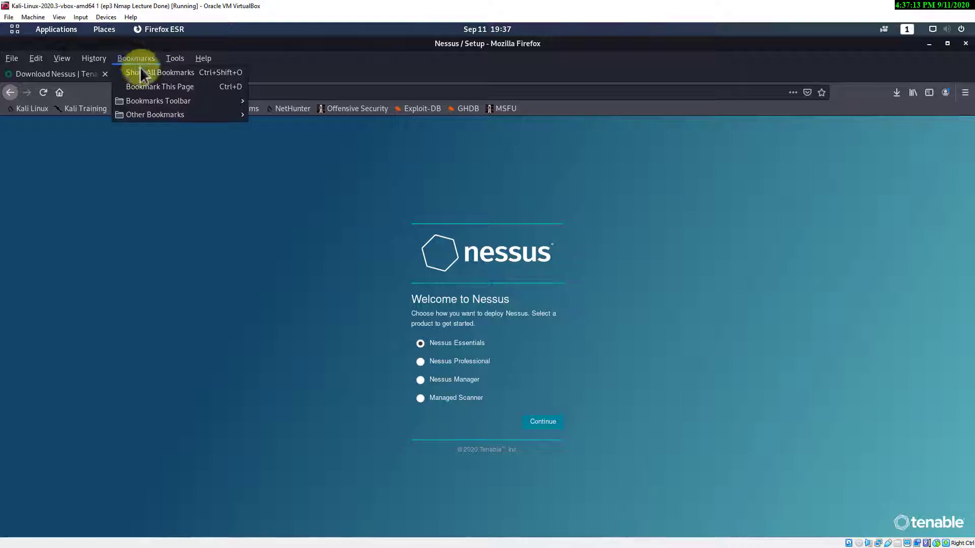
{"action": "left_click", "coordinate": [144, 86]}
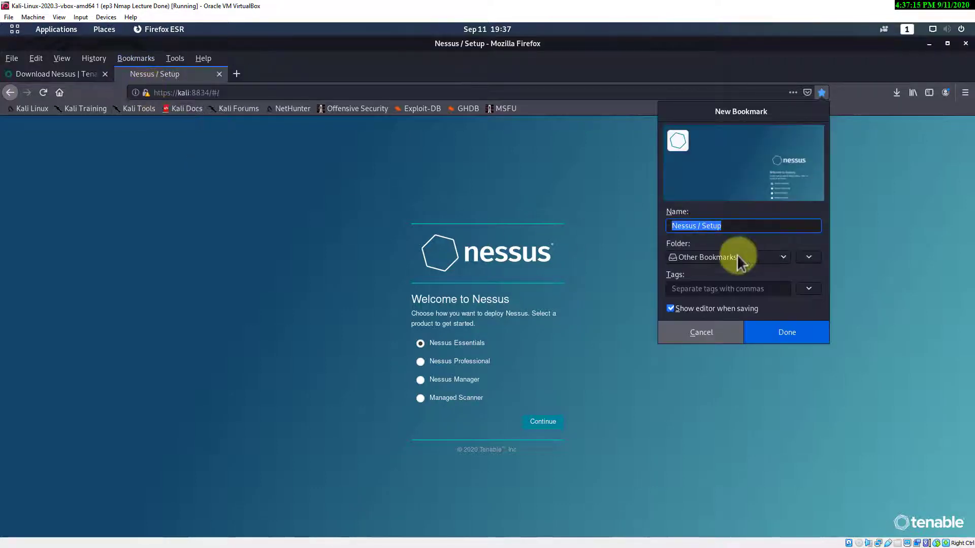
{"action": "left_click", "coordinate": [729, 226]}
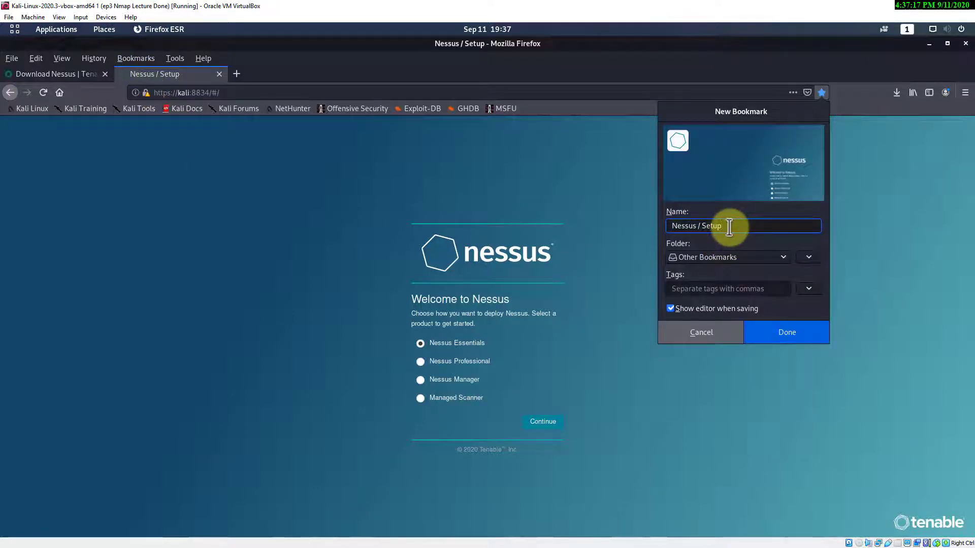
{"action": "key", "text": "BackSpace"}
{"action": "key", "text": "BackSpace"}
{"action": "key", "text": "BackSpace"}
{"action": "key", "text": "BackSpace"}
{"action": "key", "text": "BackSpace"}
{"action": "key", "text": "BackSpace"}
{"action": "key", "text": "BackSpace"}
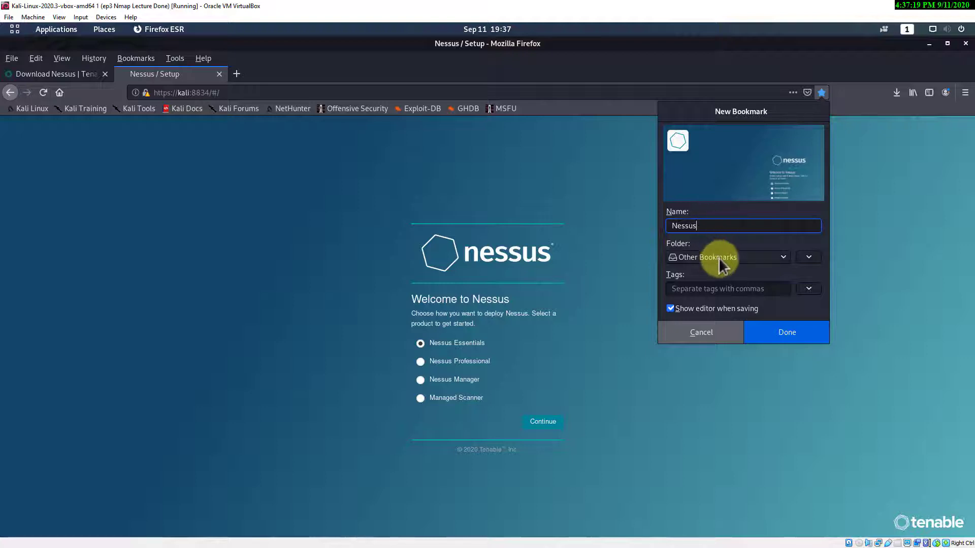
{"action": "left_click", "coordinate": [719, 258]}
{"action": "left_click", "coordinate": [718, 270]}
{"action": "left_click", "coordinate": [785, 331]}
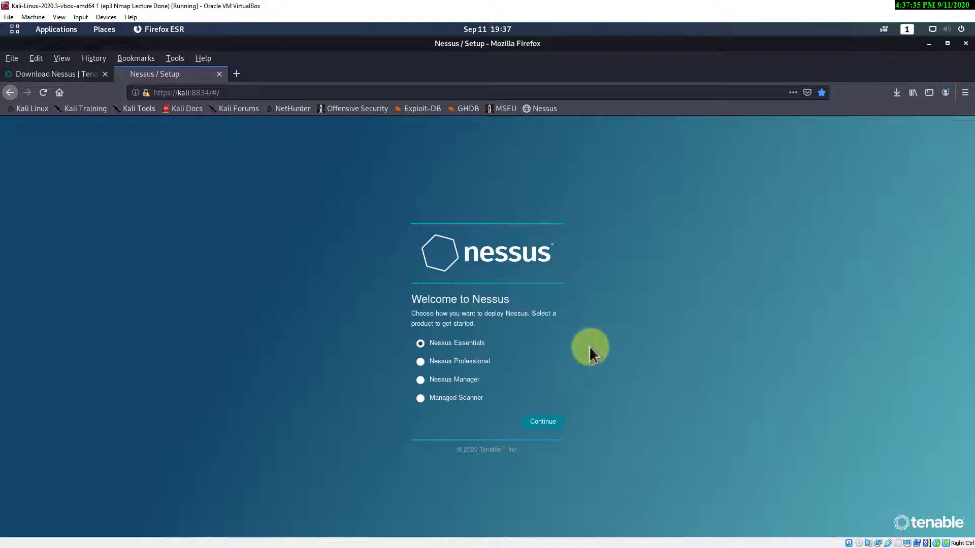
- Continue with Nessus Essentials and skip the activation code request
{"action": "mouse_move", "coordinate": [495, 345]}
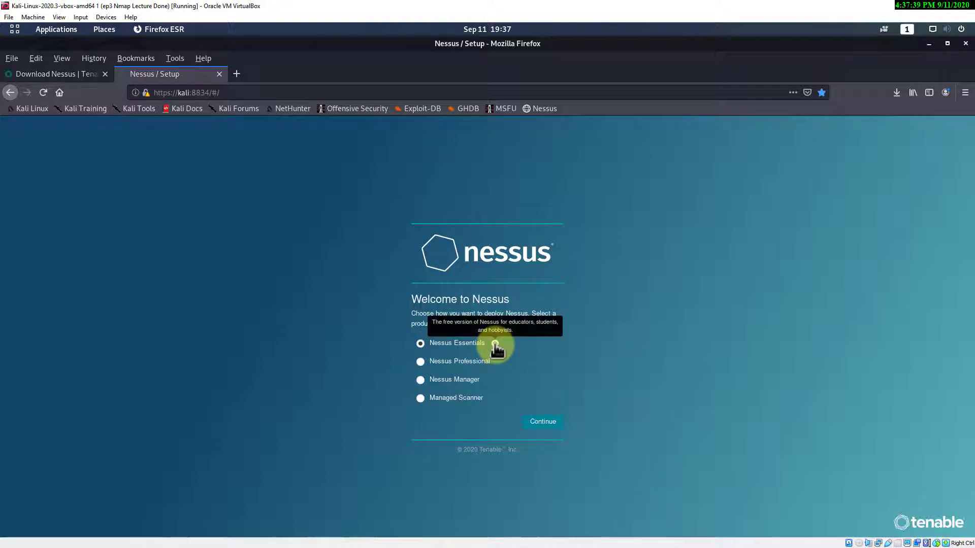
{"action": "left_click", "coordinate": [537, 422]}
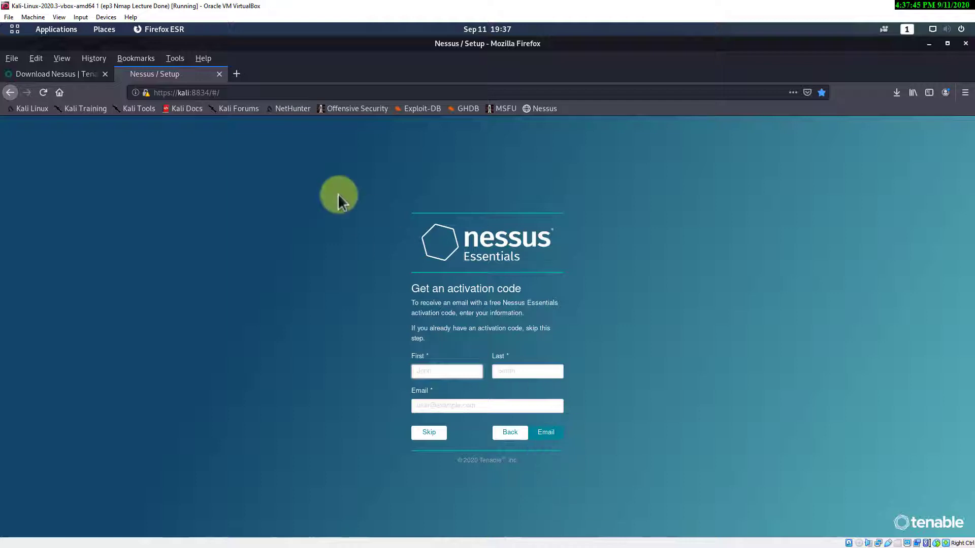
{"action": "left_click", "coordinate": [427, 437]}
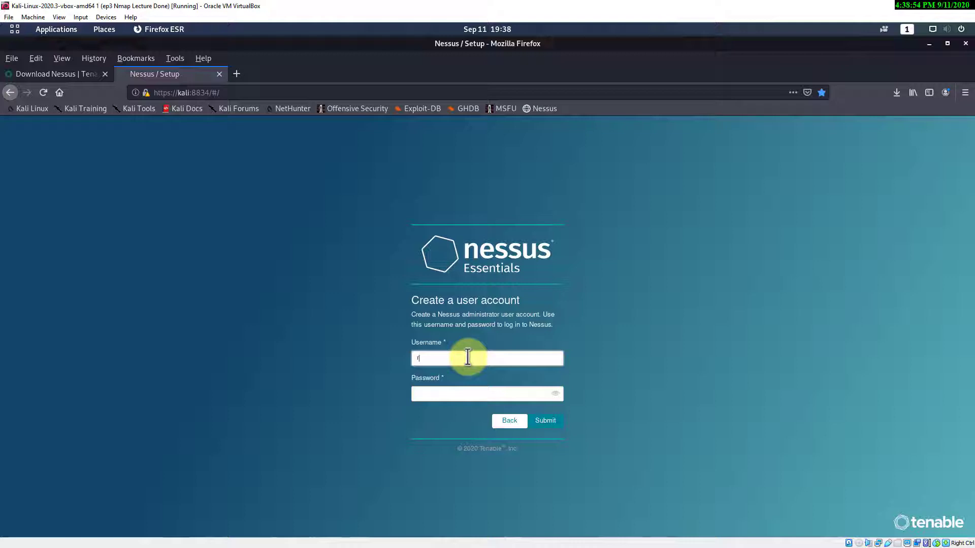
- Create the administrator account with the chosen username and password, declining to save the login
{"action": "type", "text": "oot"}
{"action": "key", "text": "Tab"}
{"action": "type", "text": "toor"}
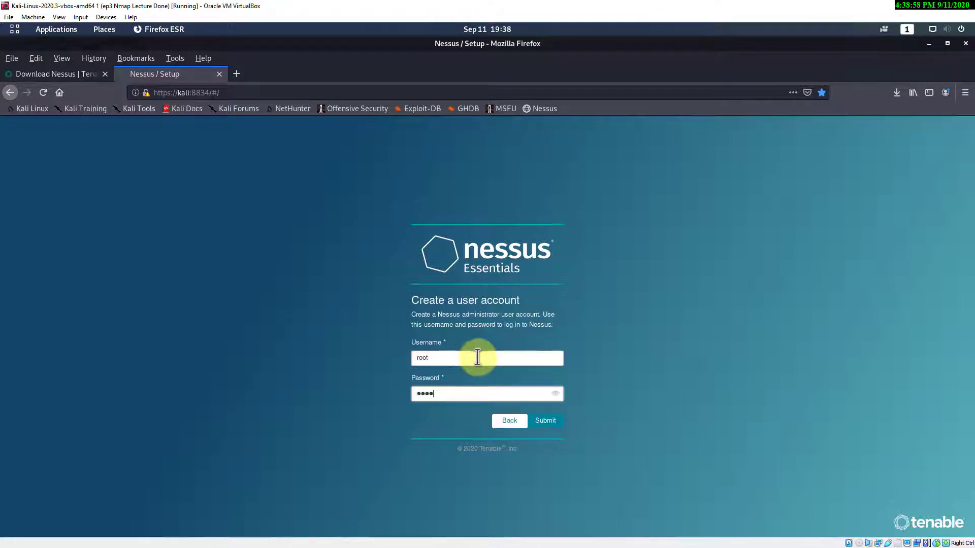
{"action": "left_click", "coordinate": [546, 425]}
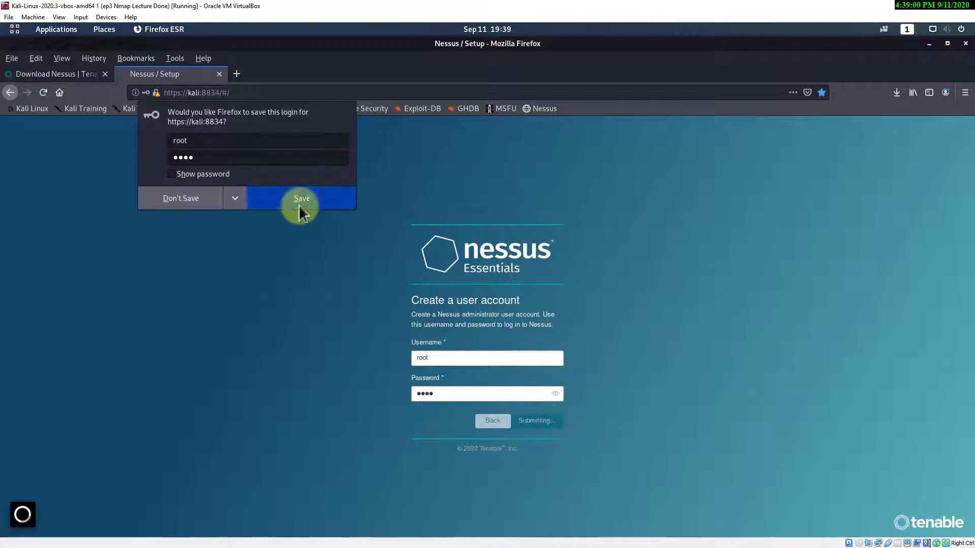
{"action": "left_click", "coordinate": [180, 197]}
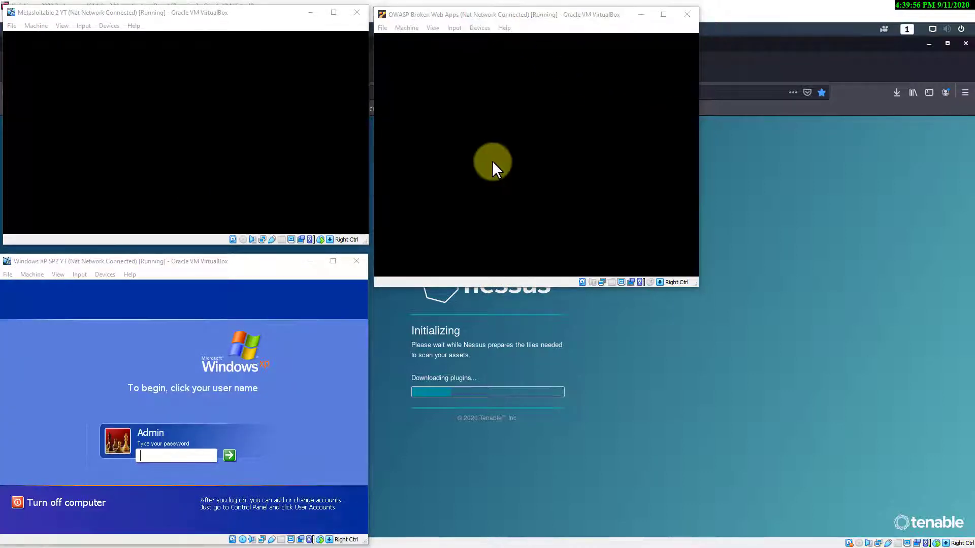
- Minimize the Windows XP, Metasploitable 2 and OWASP Broken Web Apps VM windows
{"action": "left_click", "coordinate": [472, 164]}
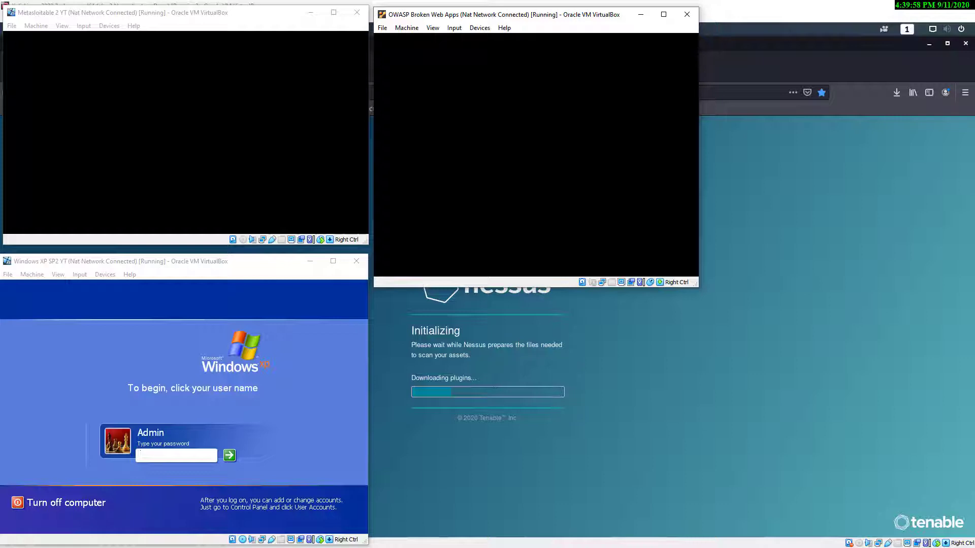
{"action": "left_click", "coordinate": [153, 123]}
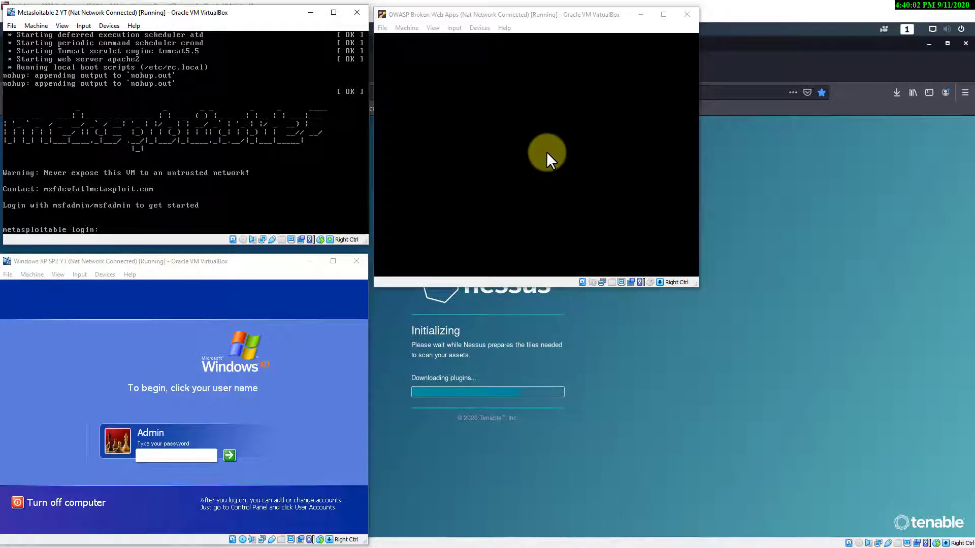
{"action": "left_click", "coordinate": [544, 148]}
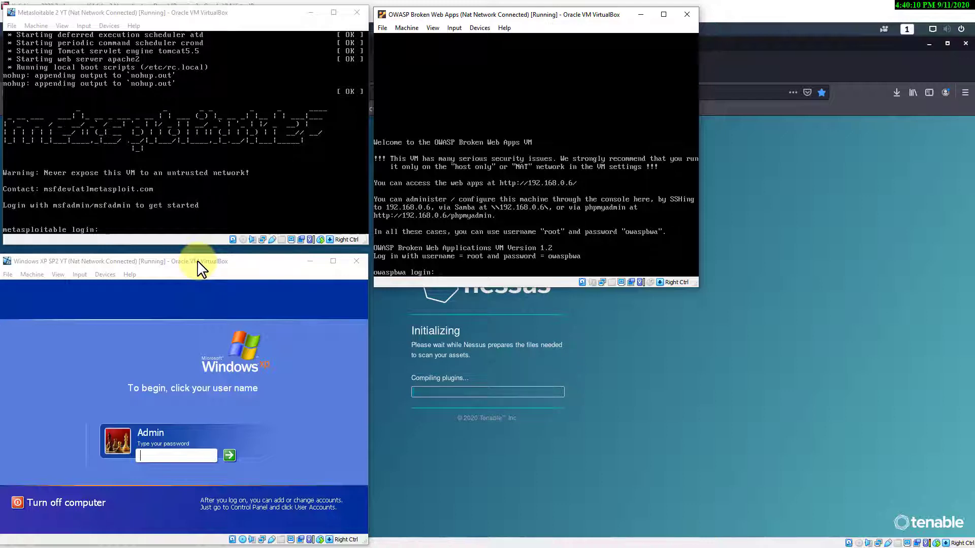
{"action": "left_click", "coordinate": [311, 261]}
{"action": "left_click", "coordinate": [310, 12]}
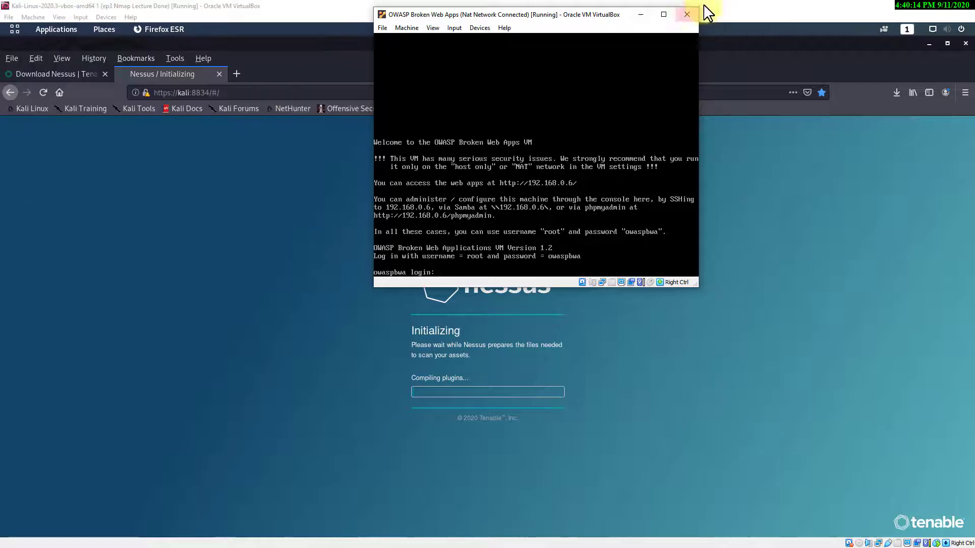
{"action": "left_click", "coordinate": [640, 14]}
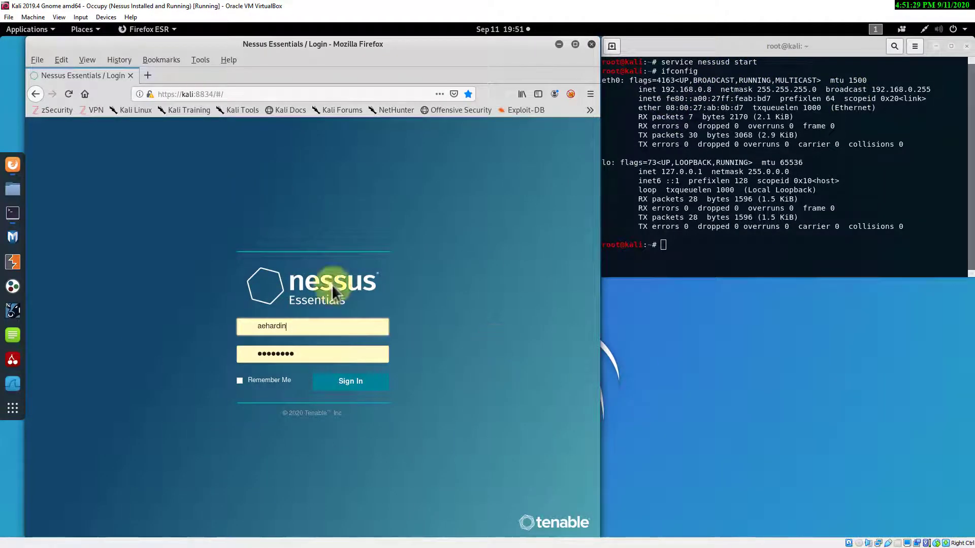
- Sign in to Nessus, select the Kali IP 192.168.0.8, and close the Welcome dialog
{"action": "left_click", "coordinate": [350, 389]}
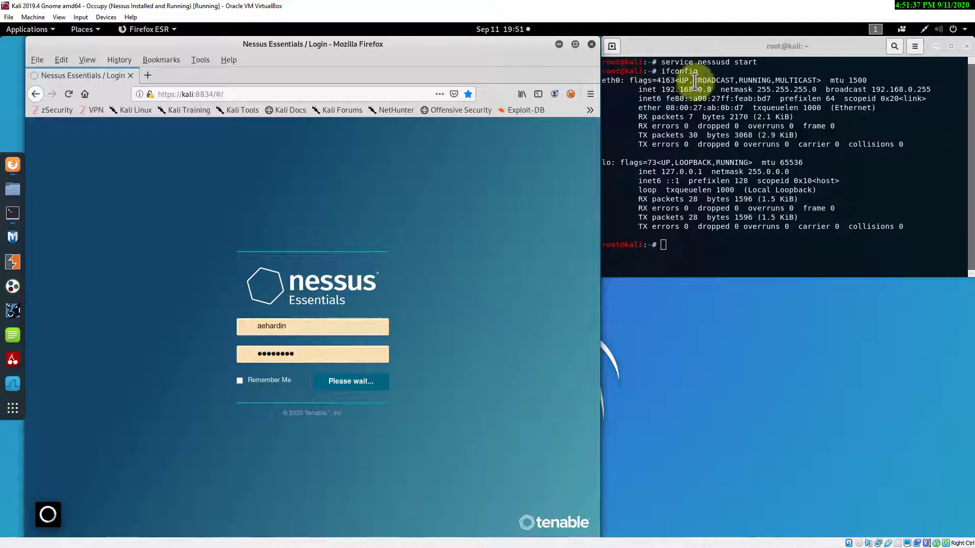
{"action": "left_click_drag", "start_coordinate": [710, 91], "coordinate": [660, 90]}
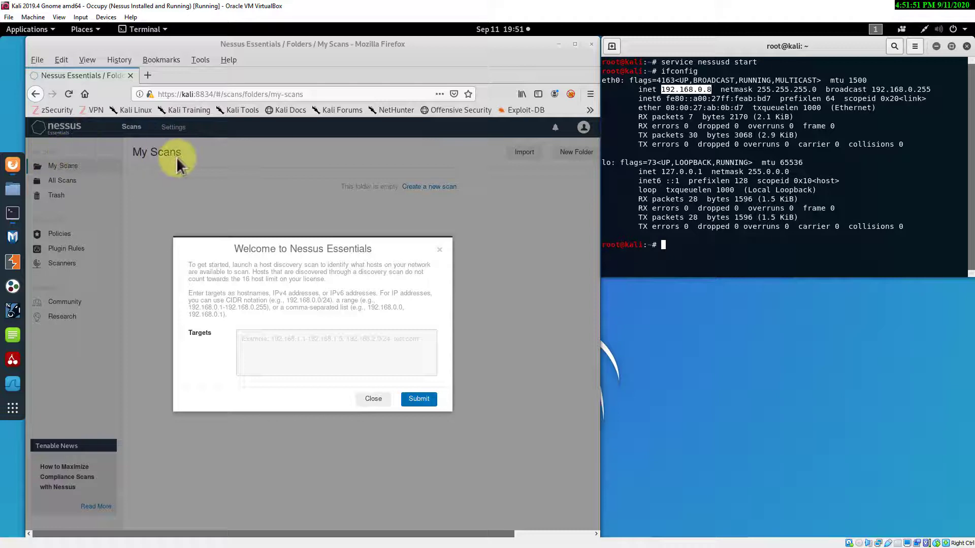
{"action": "left_click", "coordinate": [123, 61]}
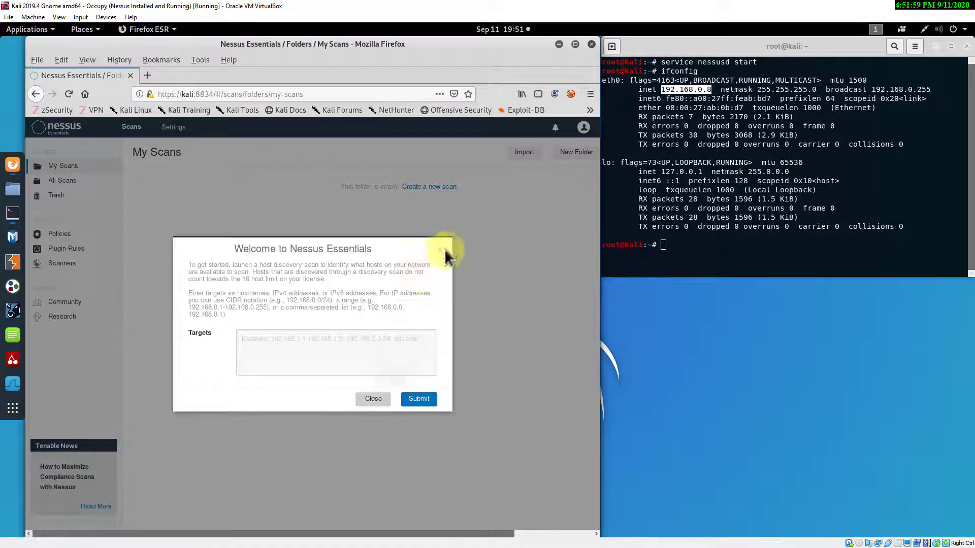
{"action": "left_click", "coordinate": [374, 400]}
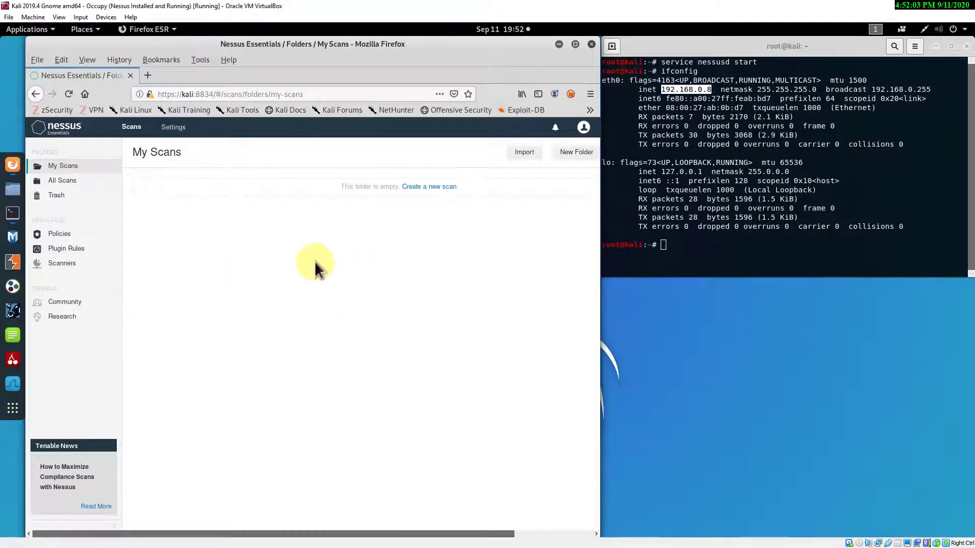
- Clear Firefox's entire browsing history through Clear Recent History with Everything selected
{"action": "left_click", "coordinate": [120, 61]}
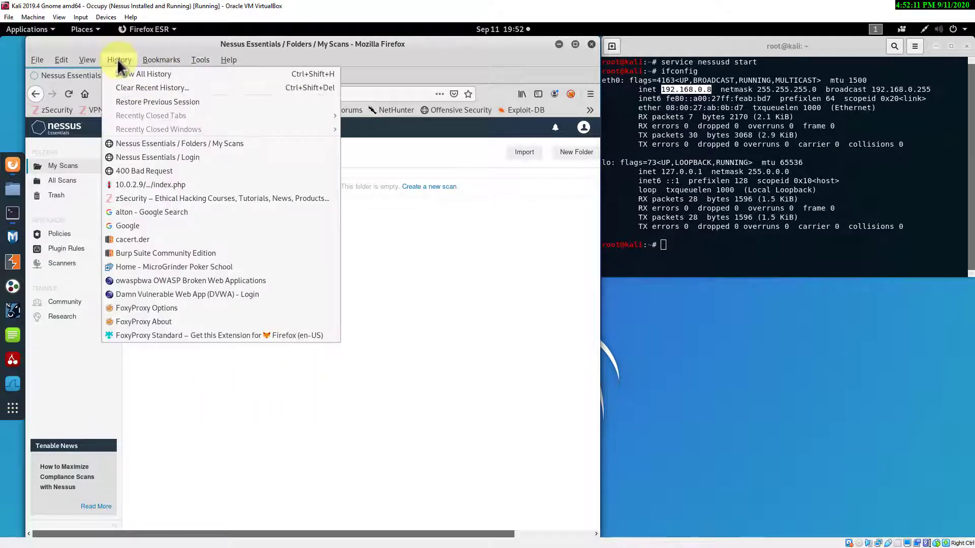
{"action": "left_click", "coordinate": [126, 88]}
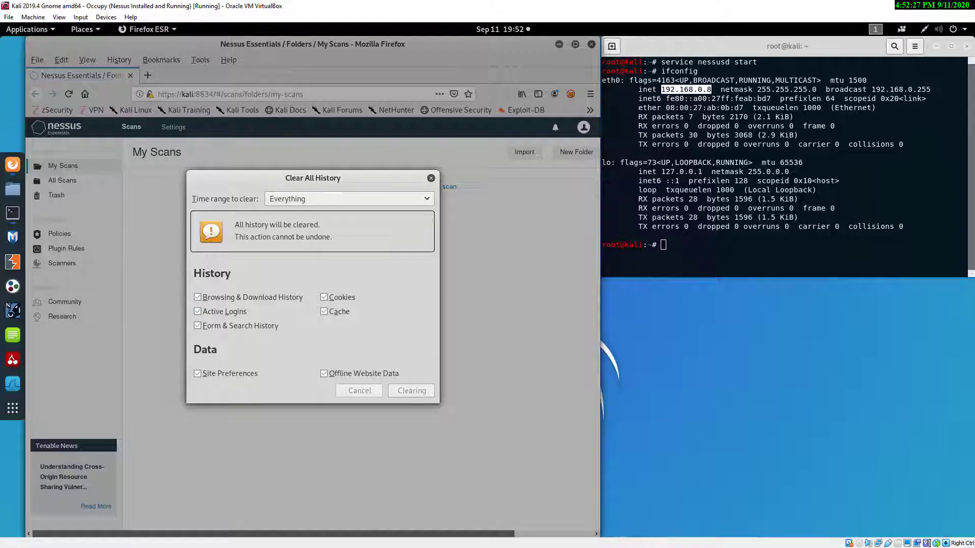
{"action": "left_click", "coordinate": [68, 93]}
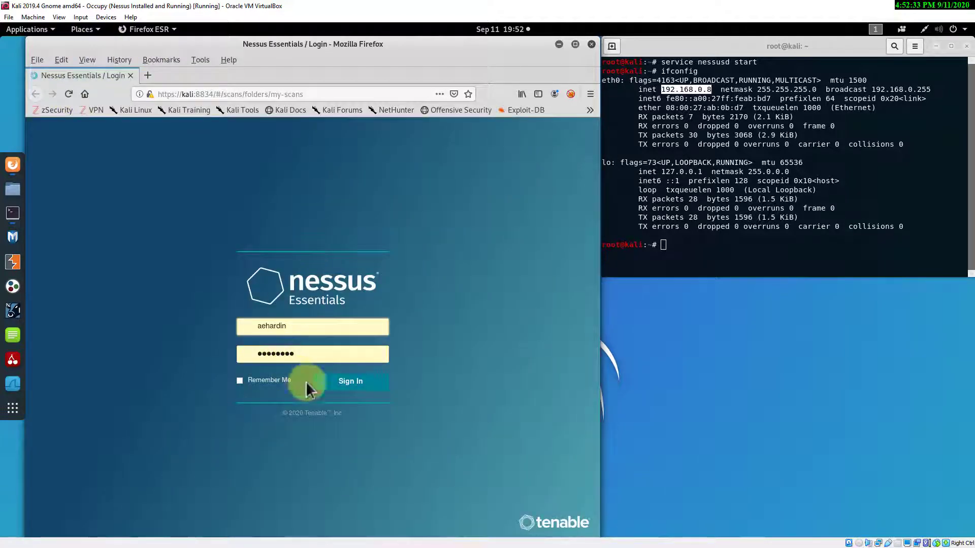
- Sign back in, close the Welcome dialog, maximize Firefox and show the All Scans folder
{"action": "left_click", "coordinate": [348, 382]}
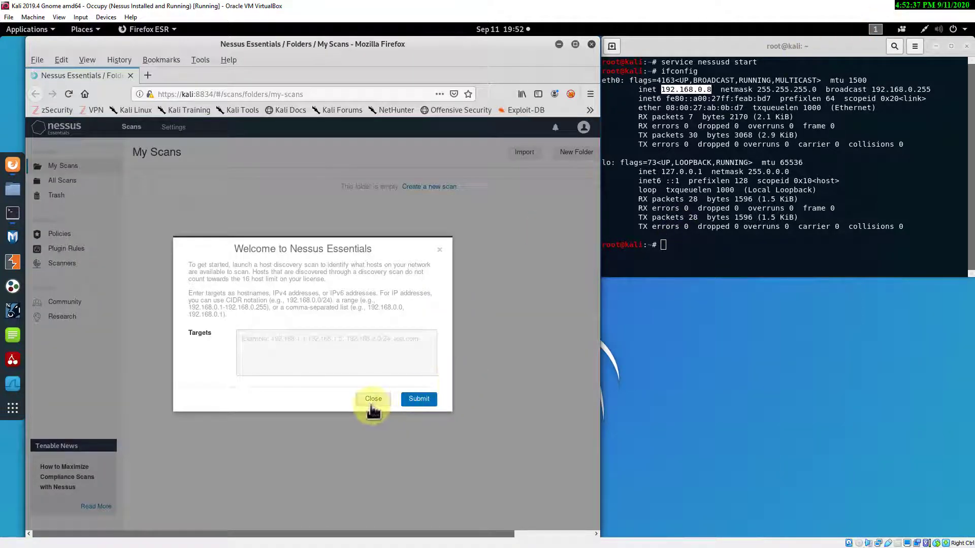
{"action": "left_click", "coordinate": [372, 404]}
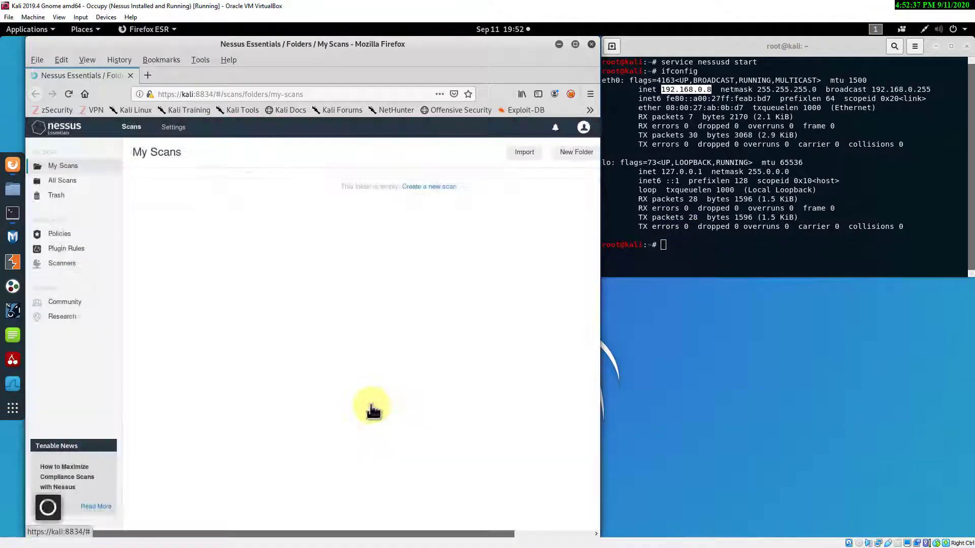
{"action": "left_click", "coordinate": [575, 45]}
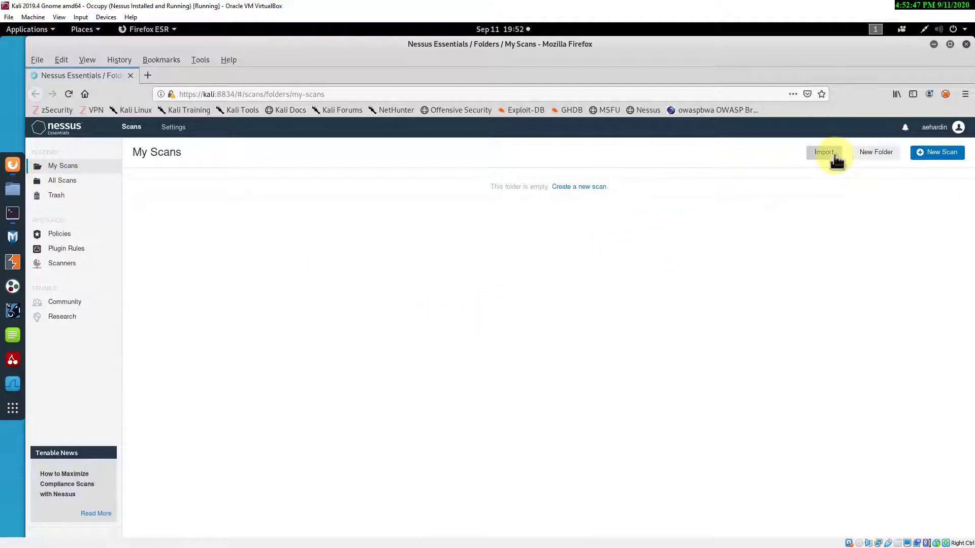
{"action": "left_click", "coordinate": [65, 182]}
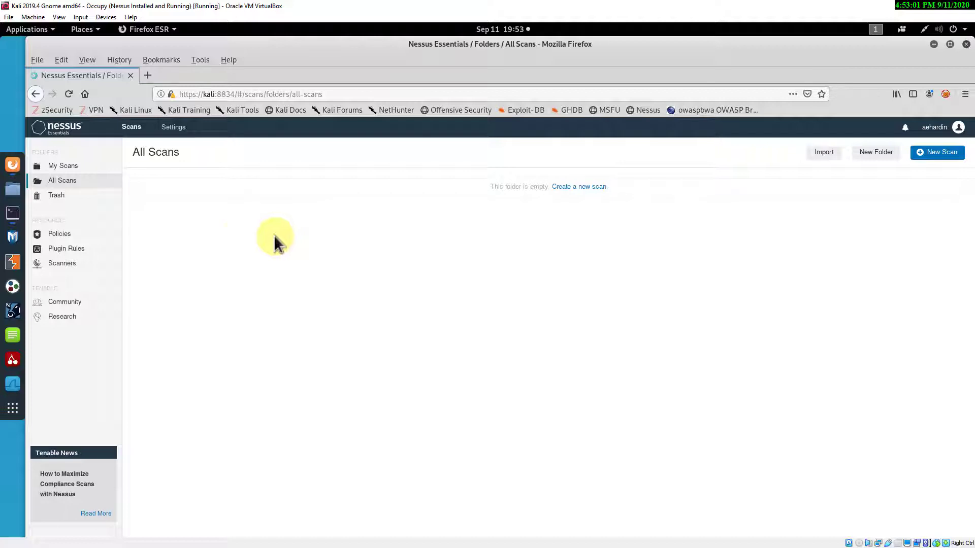
{"action": "left_click", "coordinate": [60, 235]}
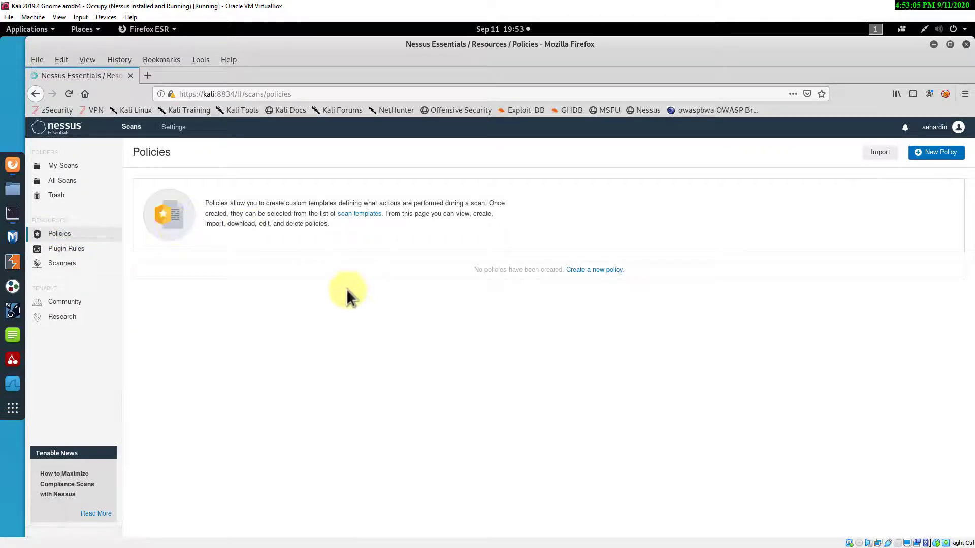
- Start a new policy from the Policy Templates page using the Advanced Scan template
{"action": "left_click", "coordinate": [937, 153]}
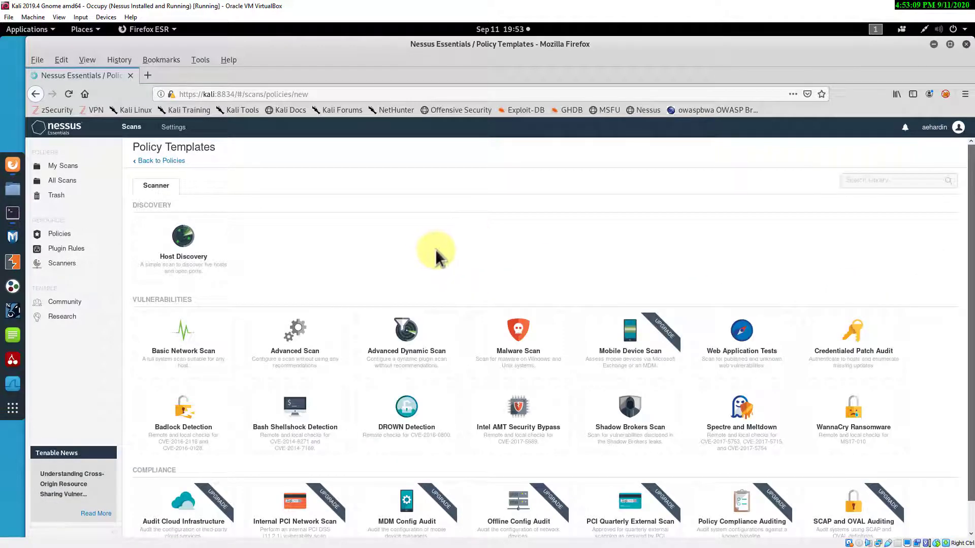
{"action": "scroll", "coordinate": [436, 246], "scroll_direction": "down", "scroll_amount": 1}
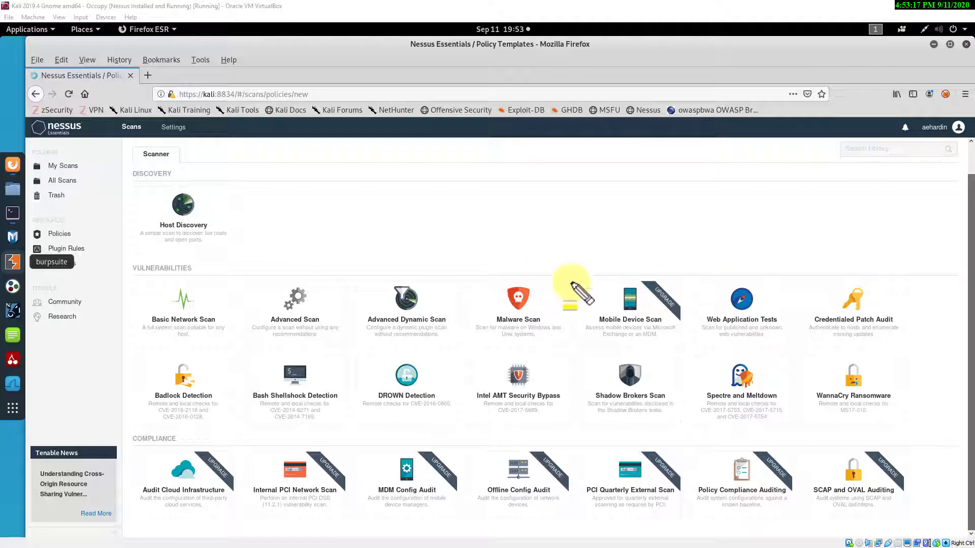
{"action": "left_click_drag", "start_coordinate": [641, 279], "coordinate": [681, 325]}
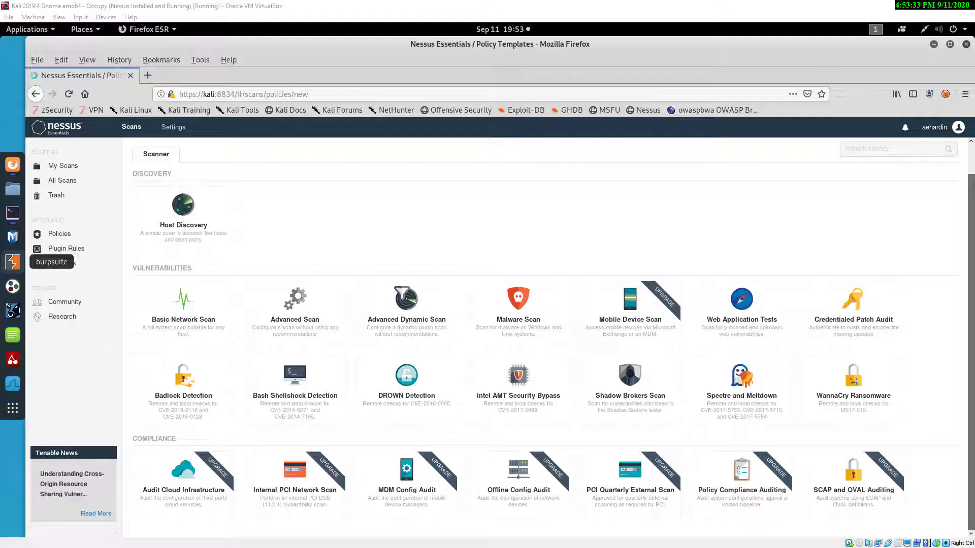
{"action": "left_click", "coordinate": [292, 307]}
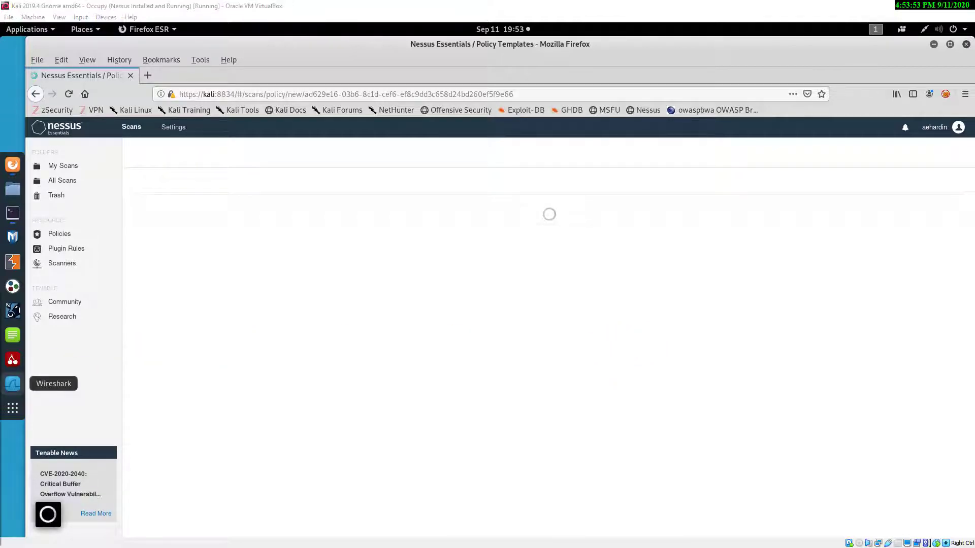
- Open Task Manager's CPU Performance view, then drag the window off-screen
{"action": "key", "text": "ctrl+shift+Escape"}
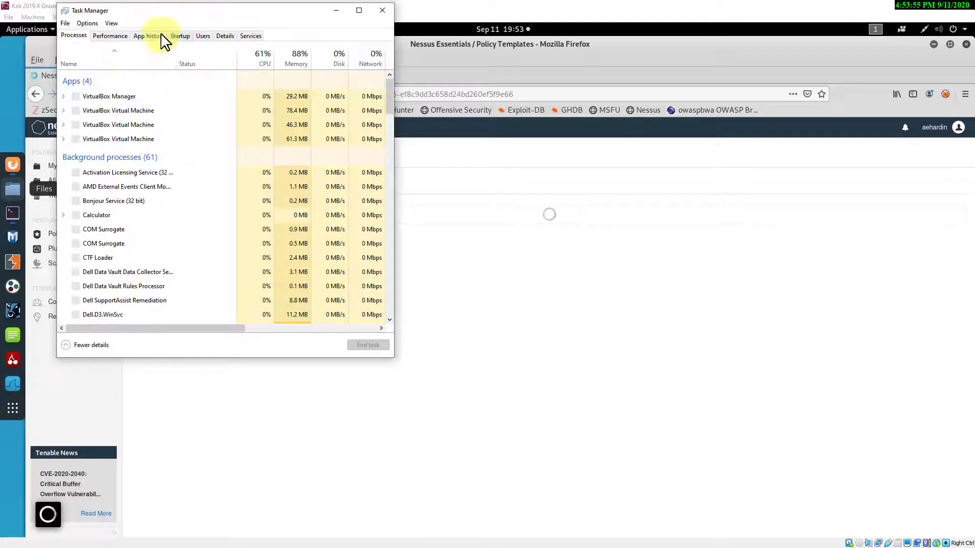
{"action": "left_click", "coordinate": [109, 35]}
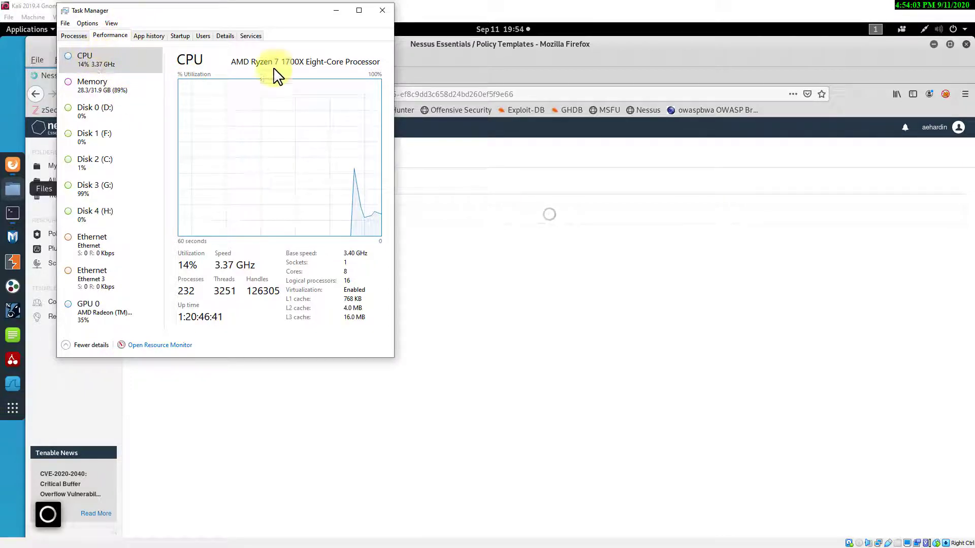
{"action": "left_click_drag", "start_coordinate": [267, 23], "coordinate": [0, 23]}
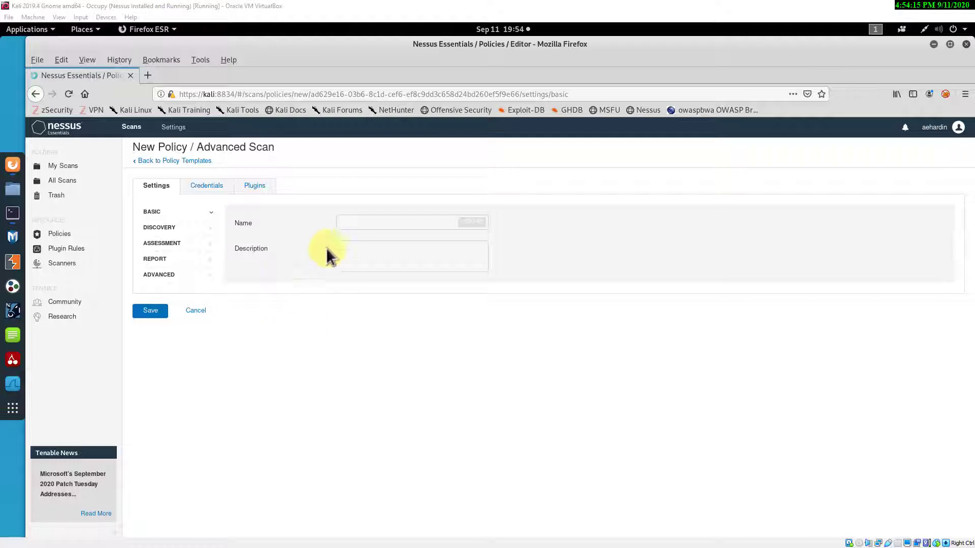
- Name the policy 'My Policy' with description 'Test', then show the Discovery settings
{"action": "left_click", "coordinate": [358, 222]}
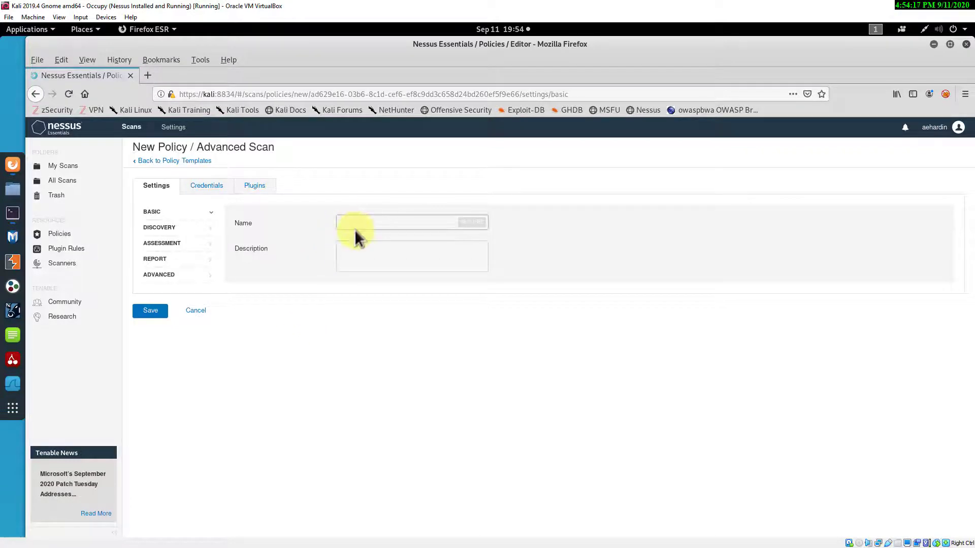
{"action": "type", "text": "My Policy"}
{"action": "left_click", "coordinate": [371, 256]}
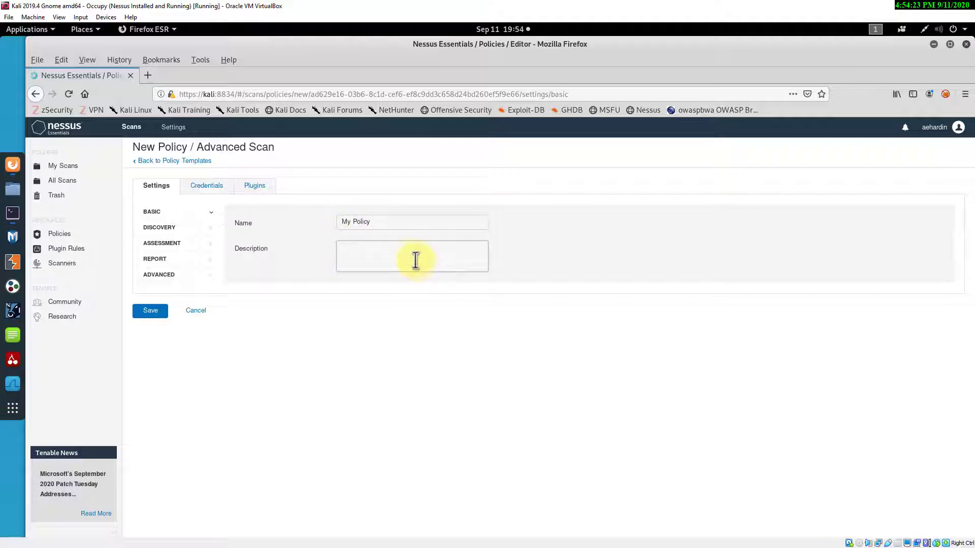
{"action": "left_click", "coordinate": [213, 218]}
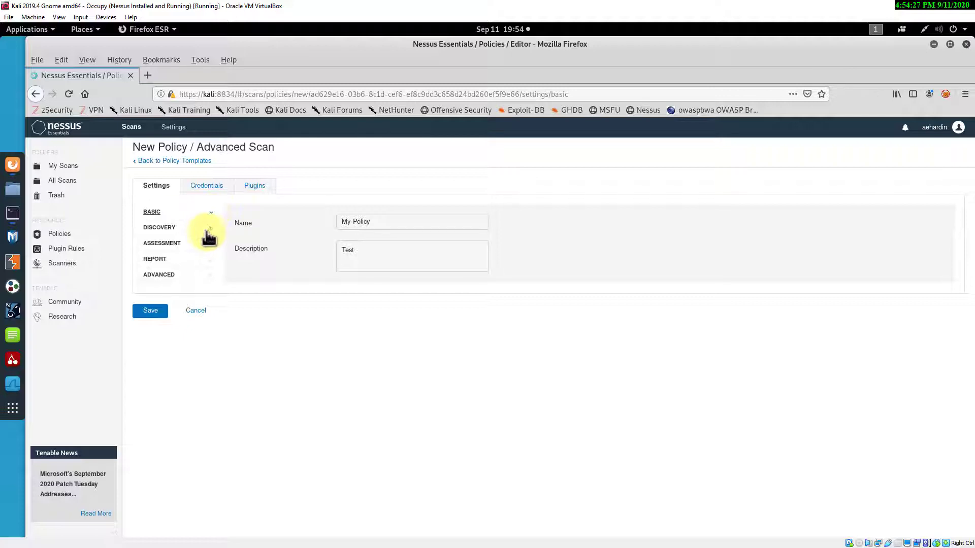
{"action": "left_click", "coordinate": [209, 230]}
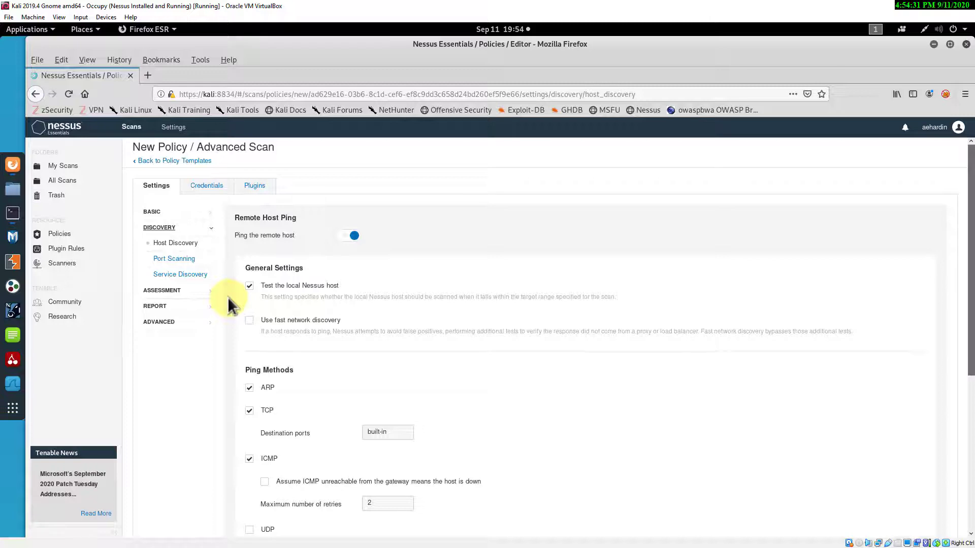
- Inspect the Port Scanning range and Service Discovery settings, then view the policy's credential types
{"action": "scroll", "coordinate": [228, 296], "scroll_direction": "down", "scroll_amount": 1}
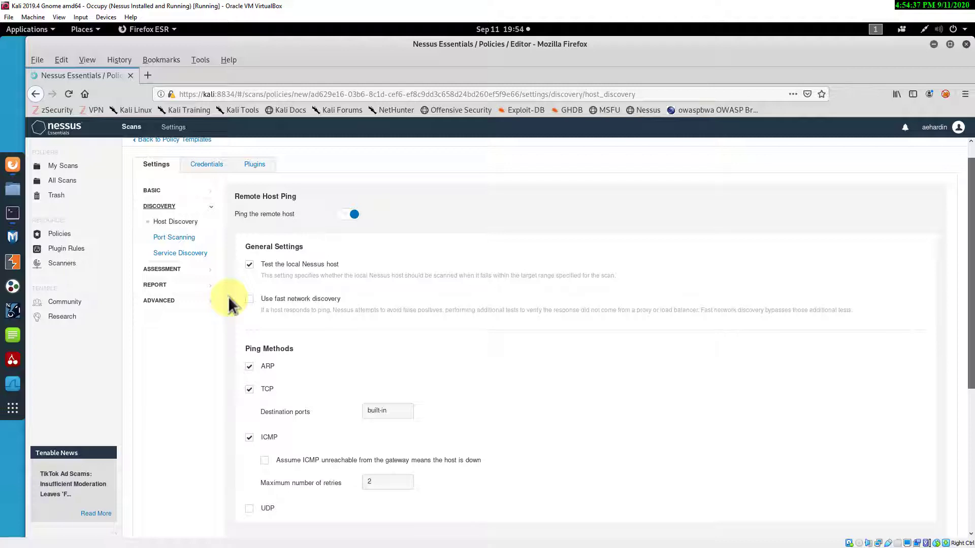
{"action": "scroll", "coordinate": [228, 297], "scroll_direction": "down", "scroll_amount": 1}
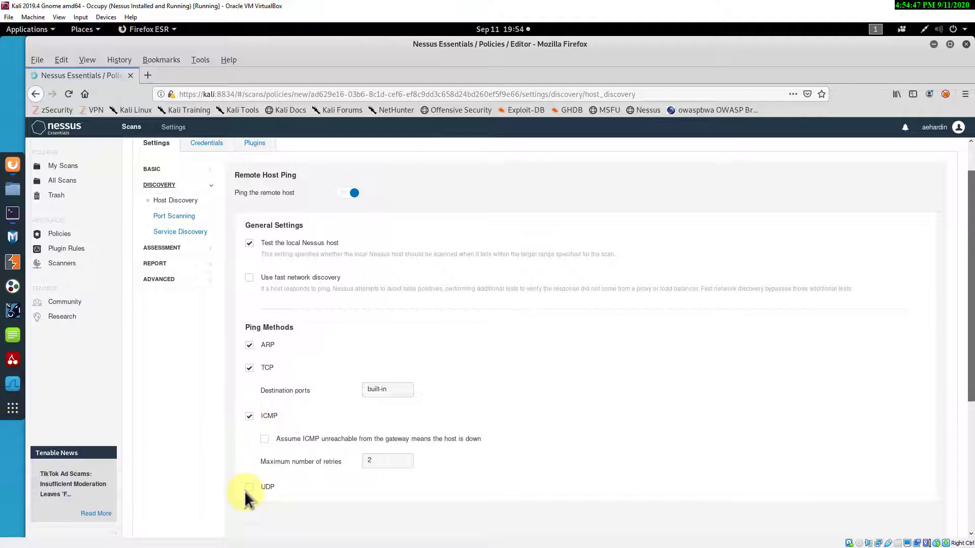
{"action": "left_click", "coordinate": [175, 217]}
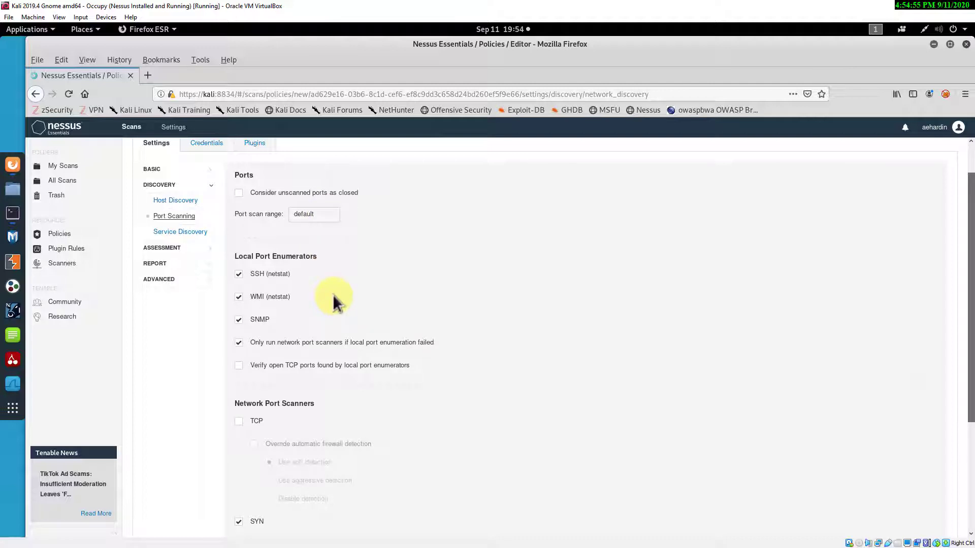
{"action": "left_click", "coordinate": [329, 215]}
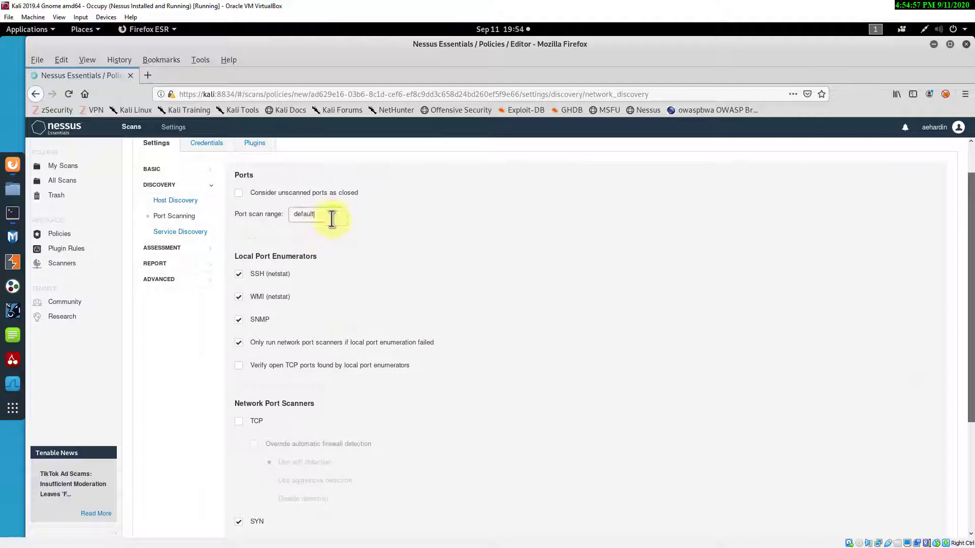
{"action": "left_click", "coordinate": [174, 235]}
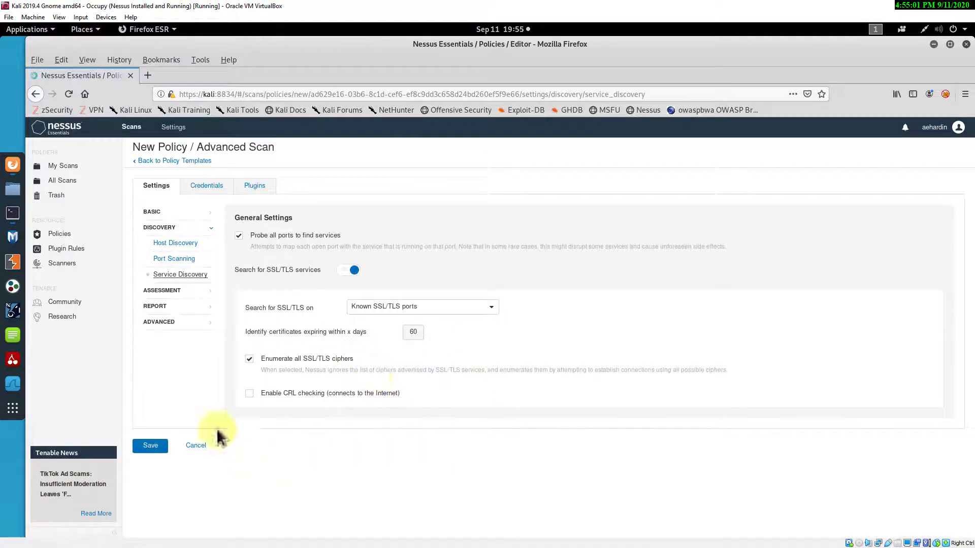
{"action": "left_click", "coordinate": [204, 186]}
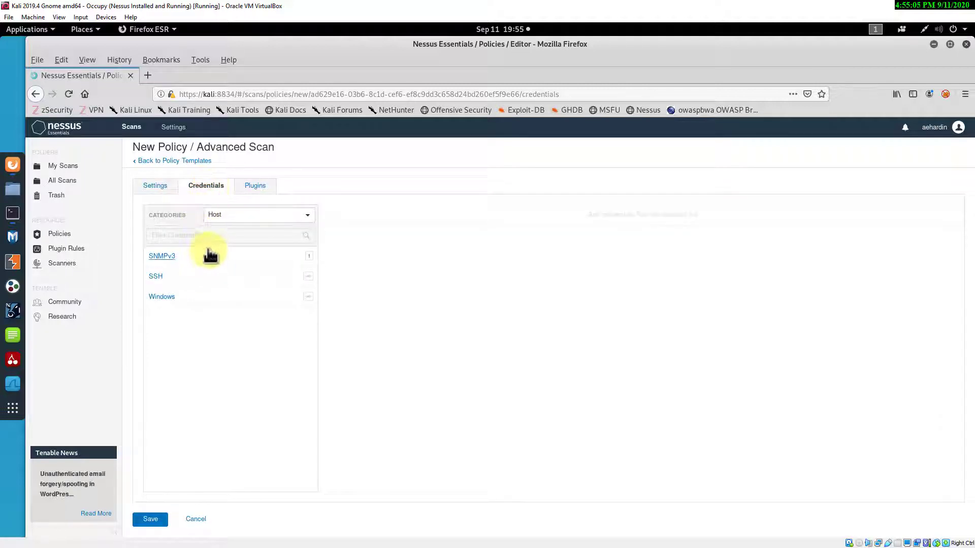
- Open the policy's Plugins list and scroll through the plugin families
{"action": "left_click", "coordinate": [256, 187]}
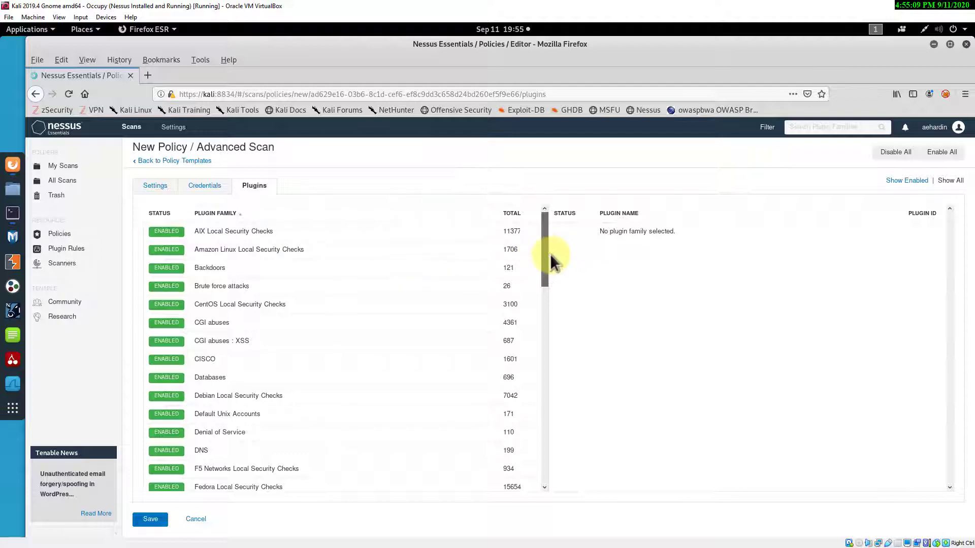
{"action": "left_click_drag", "start_coordinate": [544, 219], "coordinate": [548, 441]}
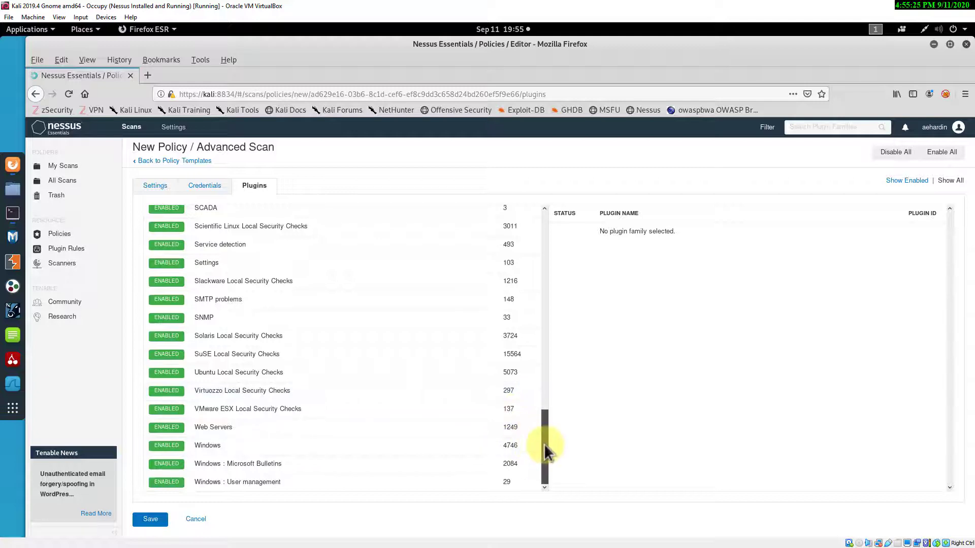
{"action": "left_click_drag", "start_coordinate": [544, 444], "coordinate": [549, 327]}
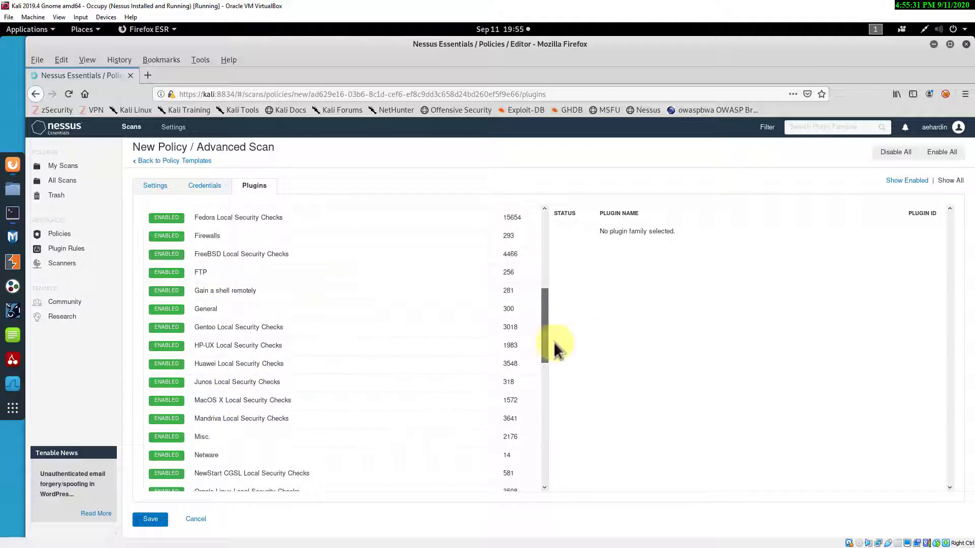
{"action": "left_click_drag", "start_coordinate": [547, 335], "coordinate": [546, 261]}
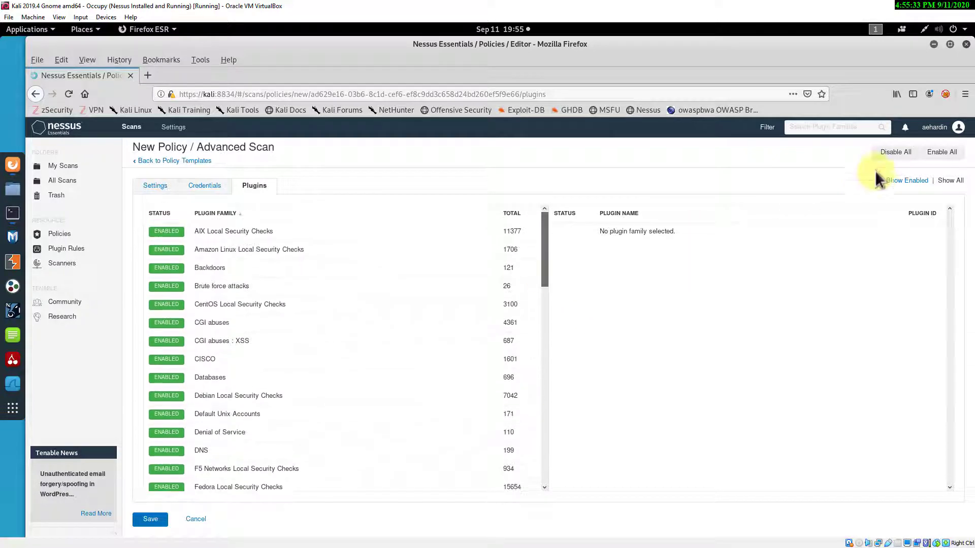
- Disable all families, enable CentOS, CISCO and Default Unix Accounts, then re-enable every family
{"action": "left_click", "coordinate": [895, 153]}
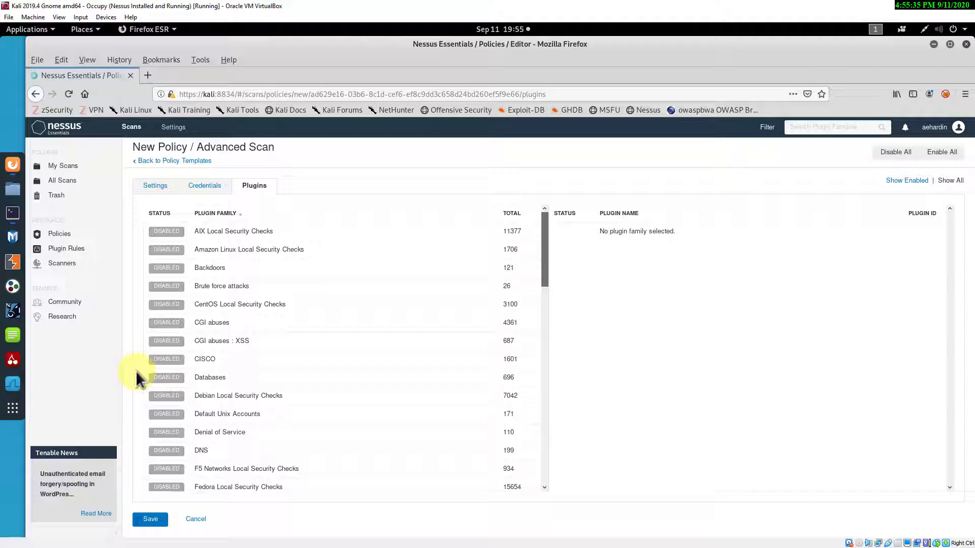
{"action": "left_click", "coordinate": [166, 304]}
{"action": "left_click", "coordinate": [165, 359]}
{"action": "left_click", "coordinate": [165, 413]}
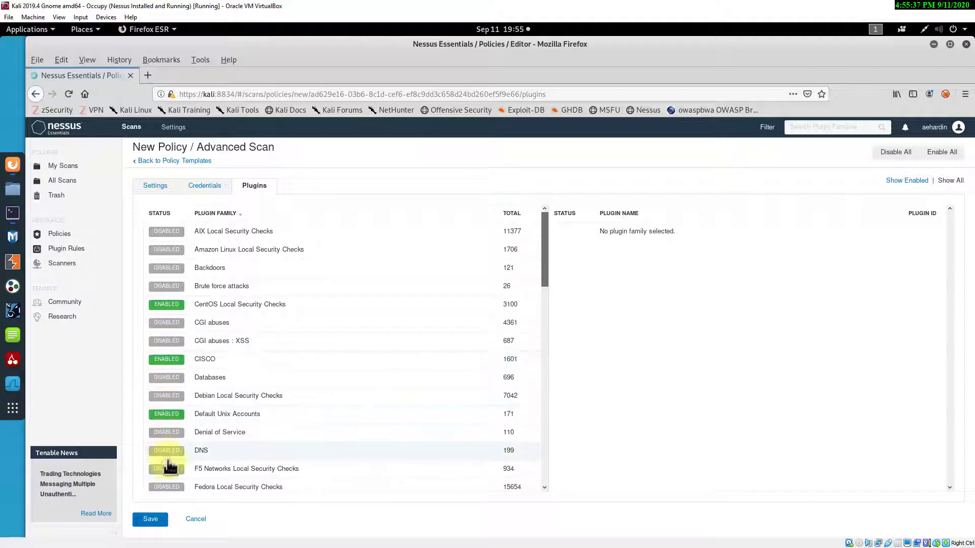
{"action": "left_click", "coordinate": [941, 152]}
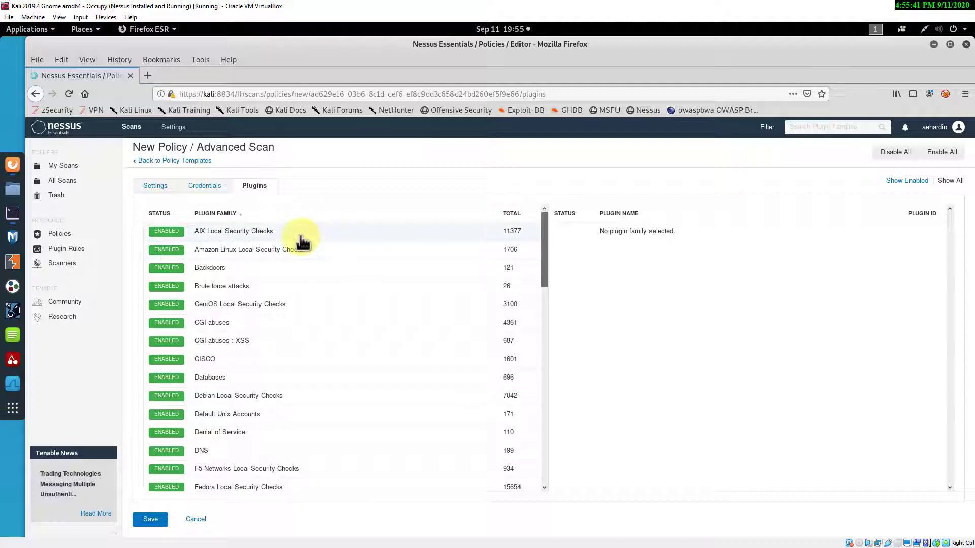
- Review the policy's General, Assessment, Report and Advanced settings, then leave for My Scans
{"action": "left_click", "coordinate": [153, 187]}
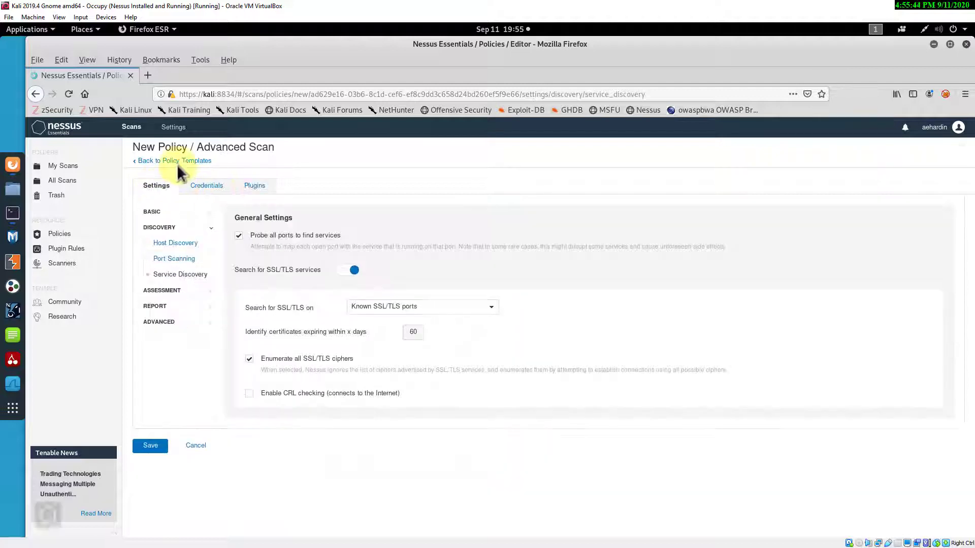
{"action": "left_click", "coordinate": [167, 291]}
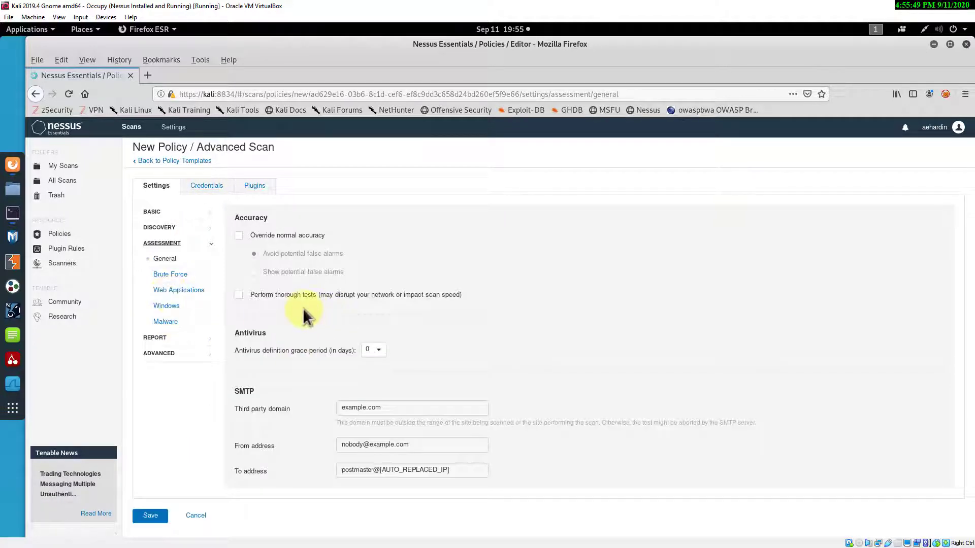
{"action": "left_click", "coordinate": [178, 337]}
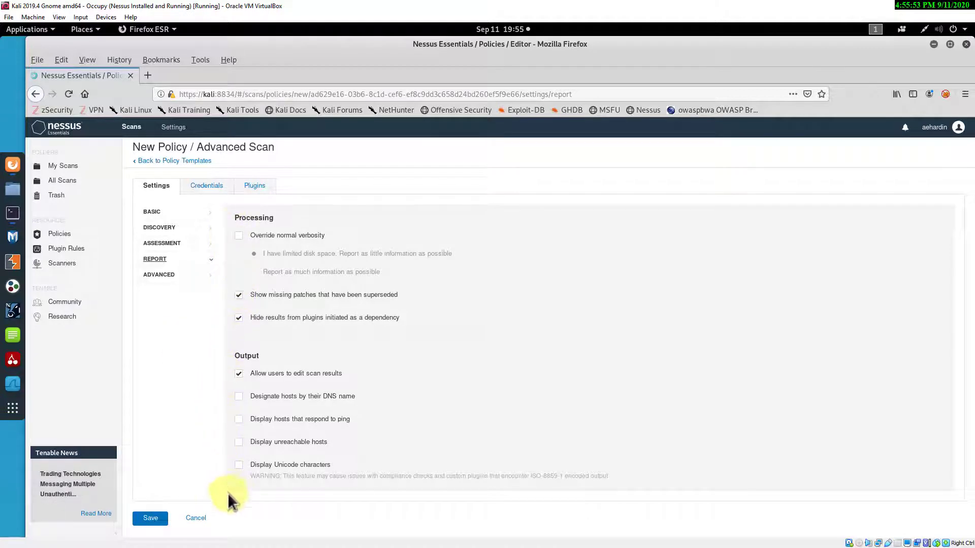
{"action": "left_click", "coordinate": [159, 275]}
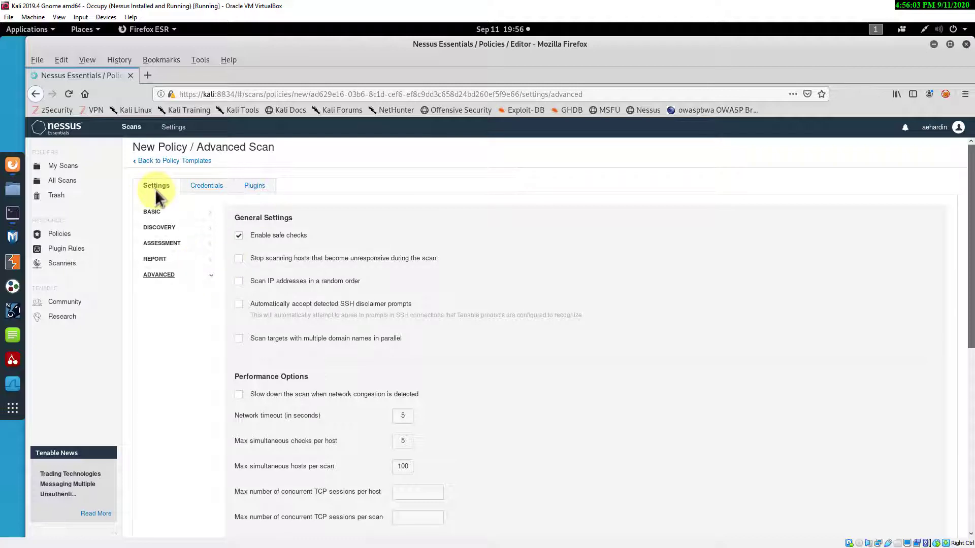
{"action": "left_click", "coordinate": [64, 168]}
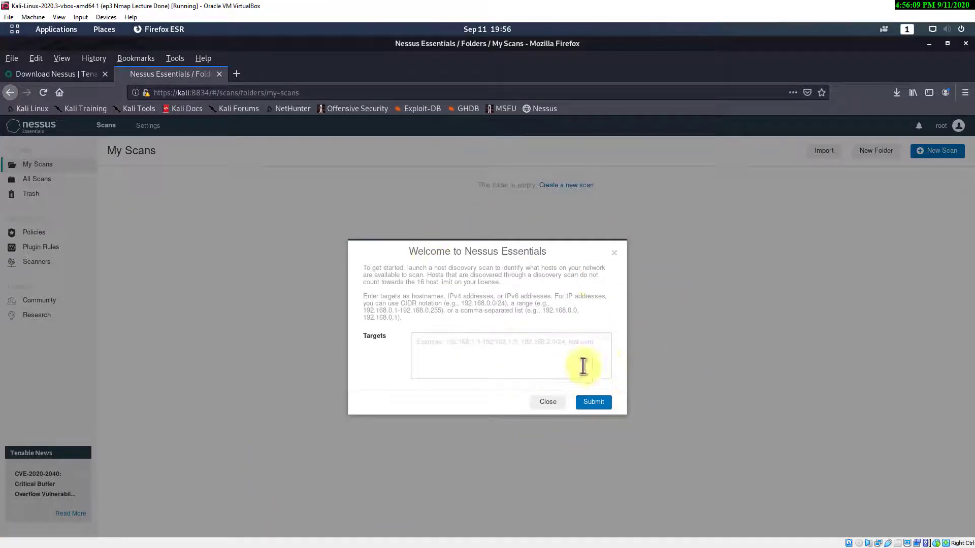
- Close the Nessus welcome dialog, then bring up and cancel the other Kali VM's Power Off prompt
{"action": "left_click", "coordinate": [548, 402]}
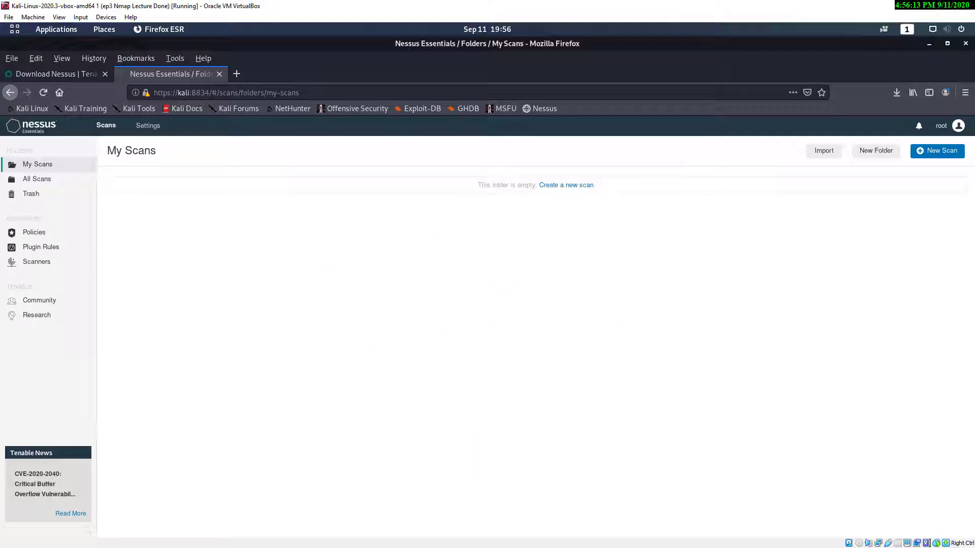
{"action": "key", "text": "alt+Tab"}
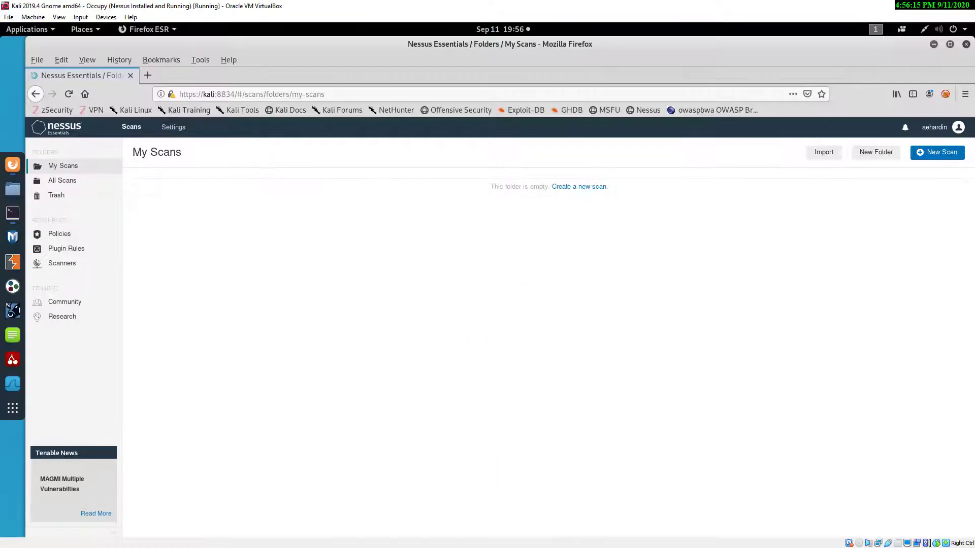
{"action": "left_click", "coordinate": [946, 28]}
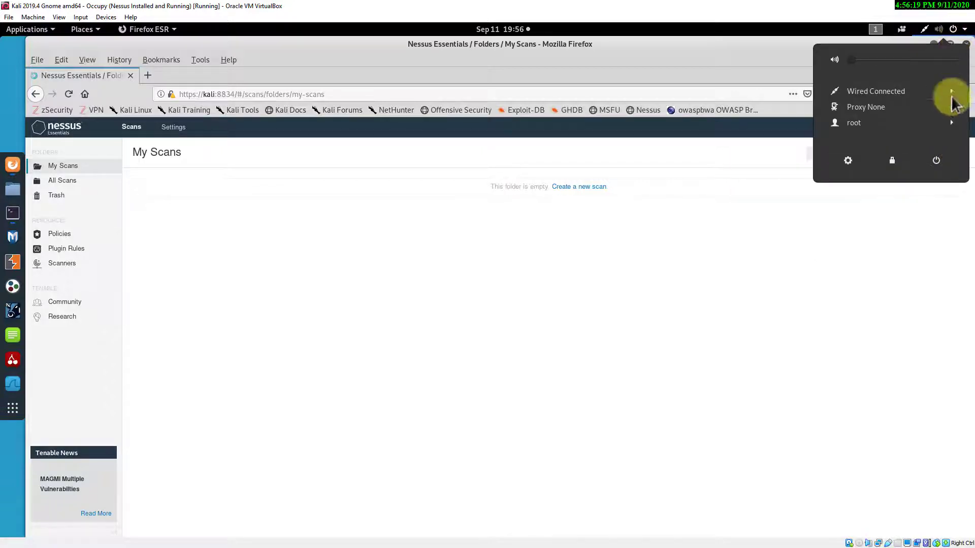
{"action": "left_click", "coordinate": [940, 162]}
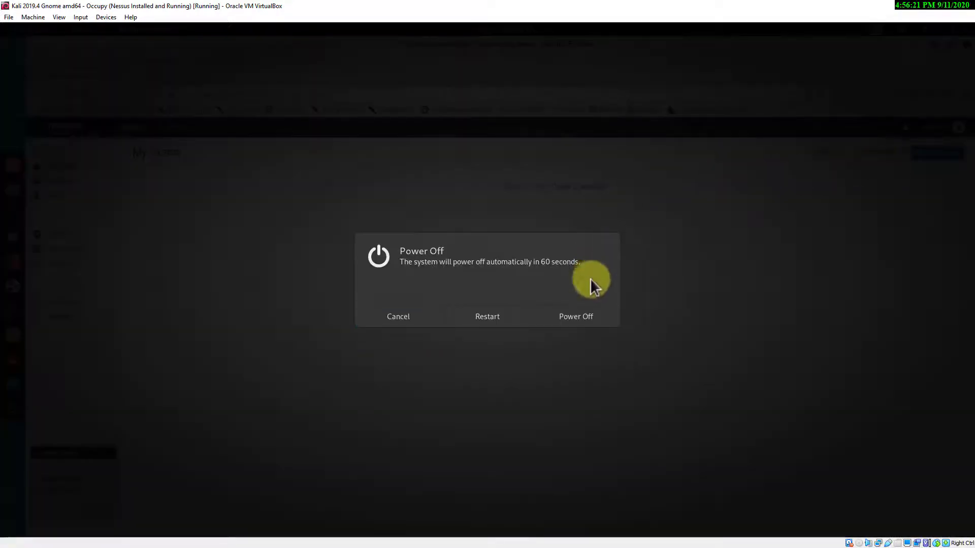
{"action": "left_click", "coordinate": [576, 317]}
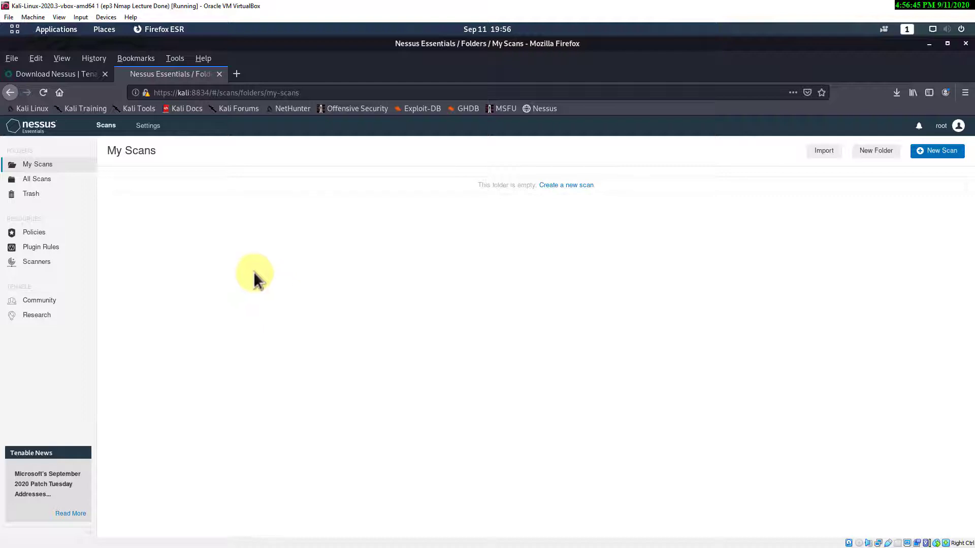
- Start a new scan from the Basic Network Scan template
{"action": "left_click", "coordinate": [940, 154]}
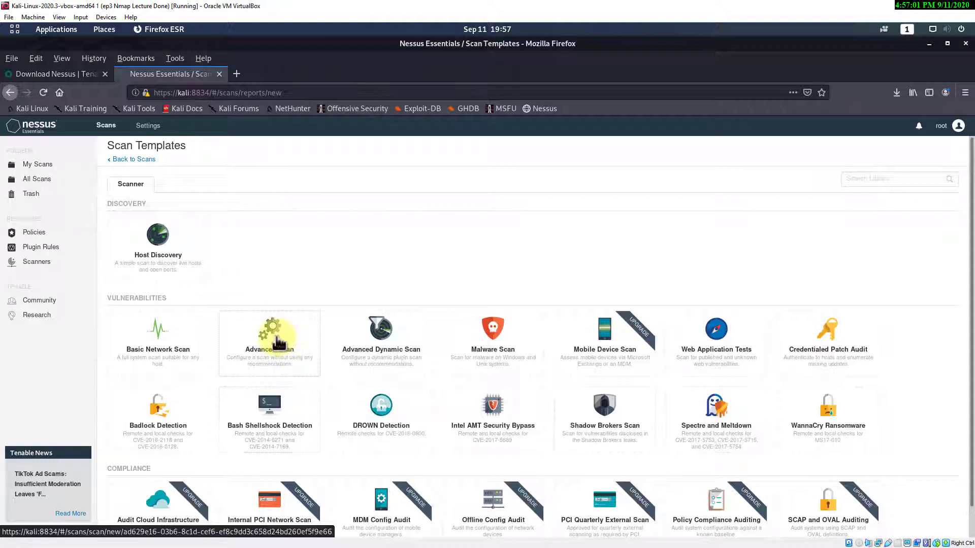
{"action": "left_click", "coordinate": [158, 346]}
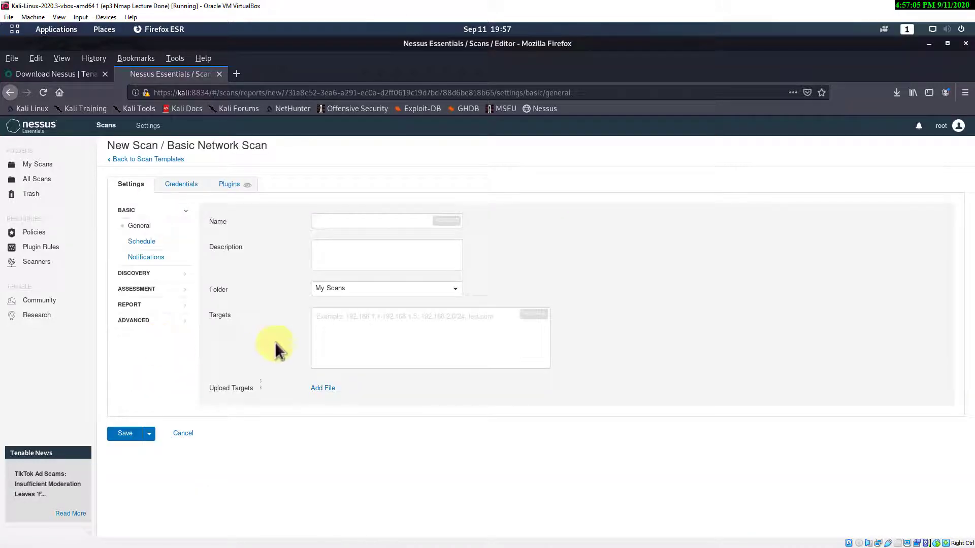
- Name the new scan 'My First Nessus Scan'
{"action": "left_click", "coordinate": [373, 220]}
{"action": "type", "text": "My First Nessus"}
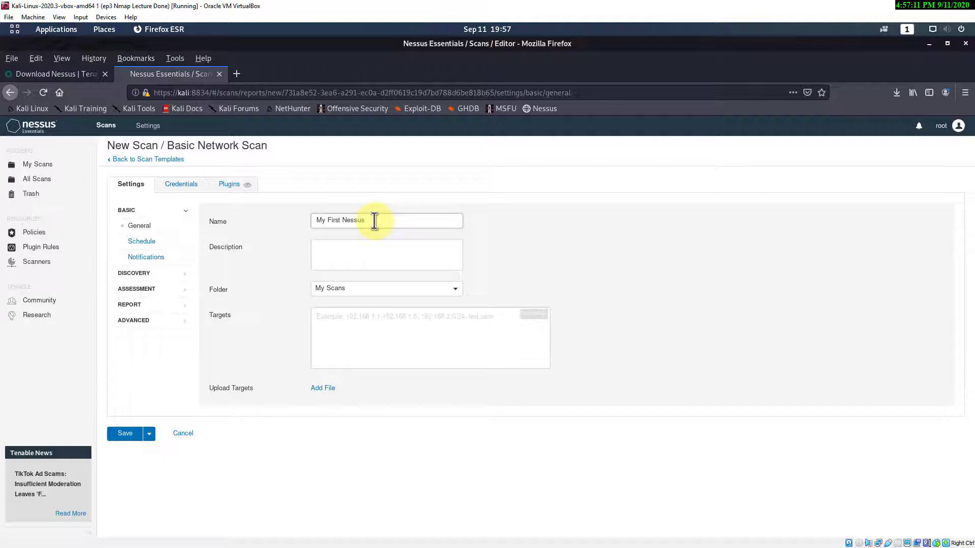
{"action": "type", "text": " Scan"}
{"action": "left_click", "coordinate": [338, 249]}
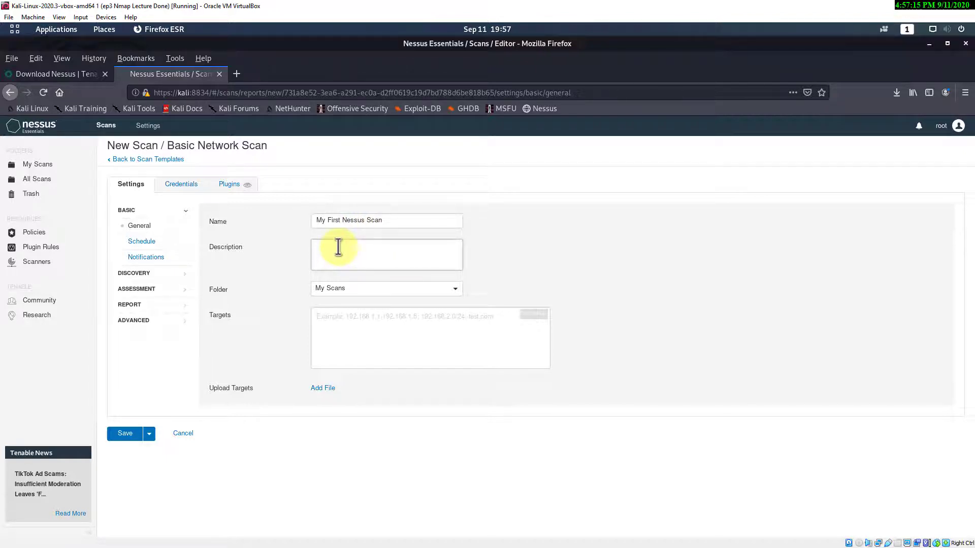
- Set targets to 192.168.0.4-192.168.0.6 and save and launch the scan
{"action": "left_click", "coordinate": [327, 316]}
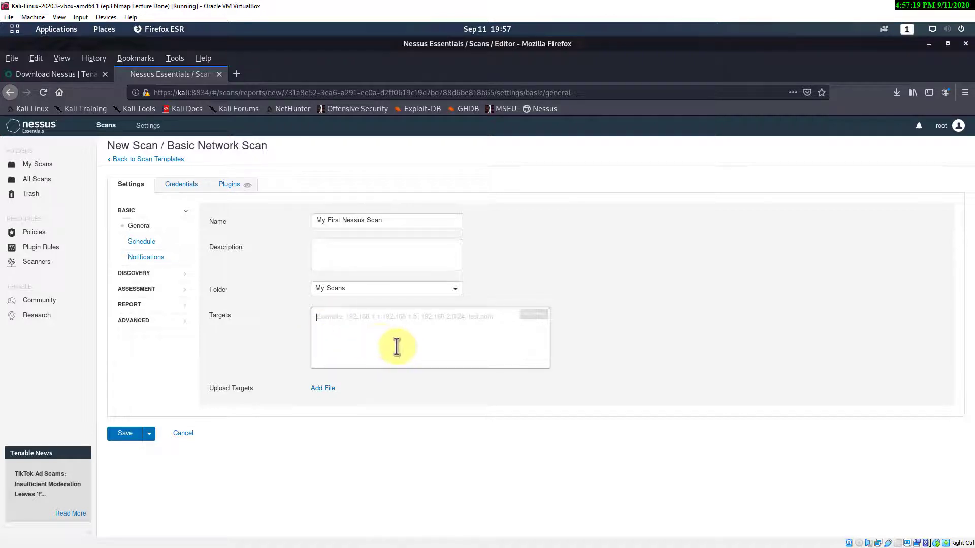
{"action": "type", "text": "19"}
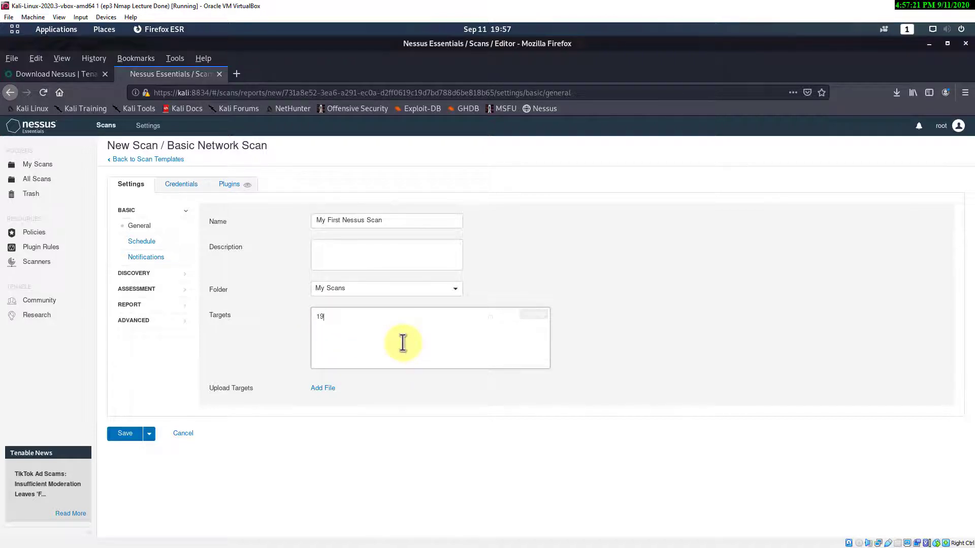
{"action": "type", "text": "2.168.0.4"}
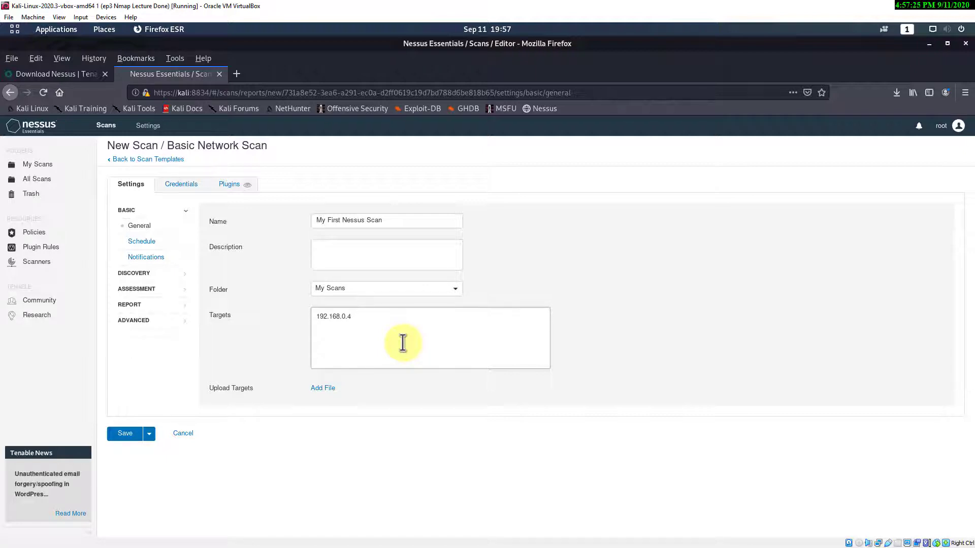
{"action": "left_click_drag", "start_coordinate": [361, 327], "coordinate": [196, 314]}
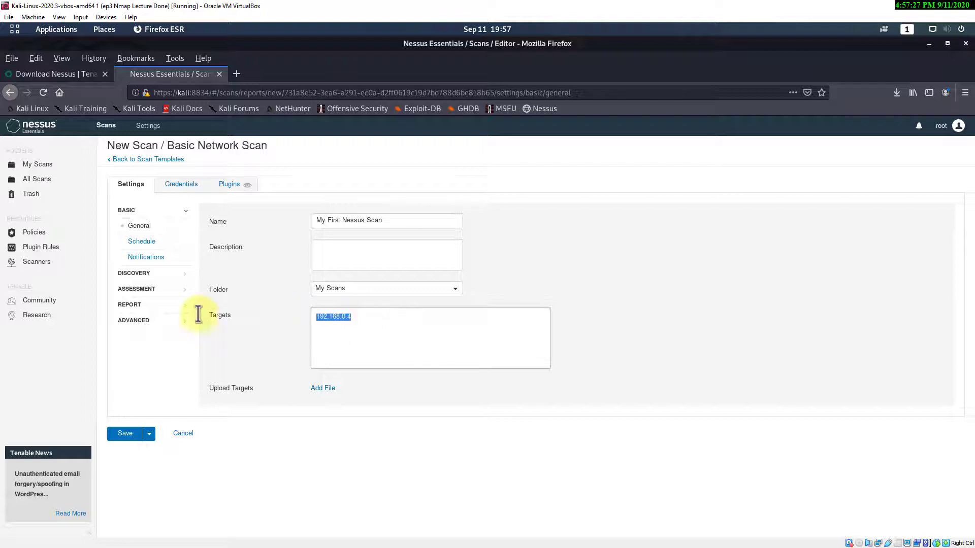
{"action": "left_click", "coordinate": [359, 315]}
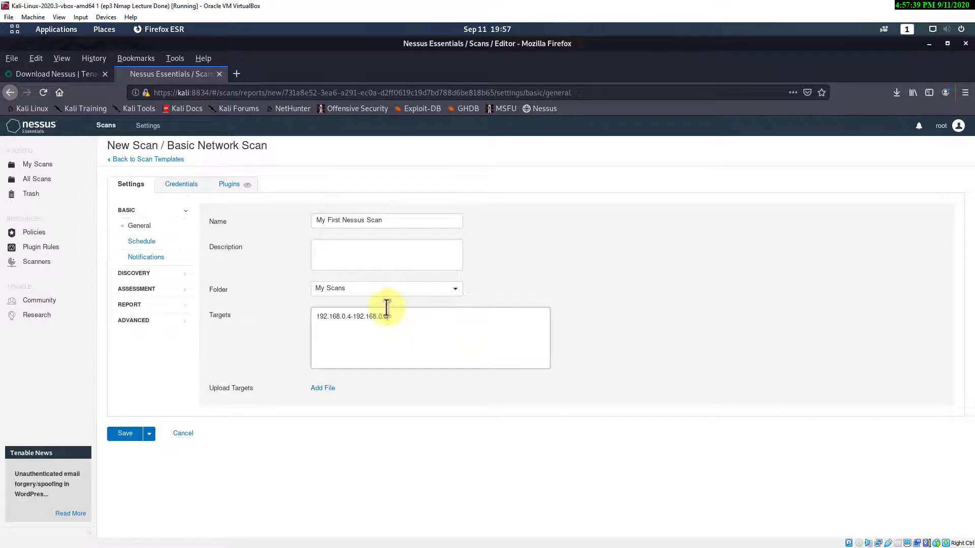
{"action": "left_click", "coordinate": [149, 435]}
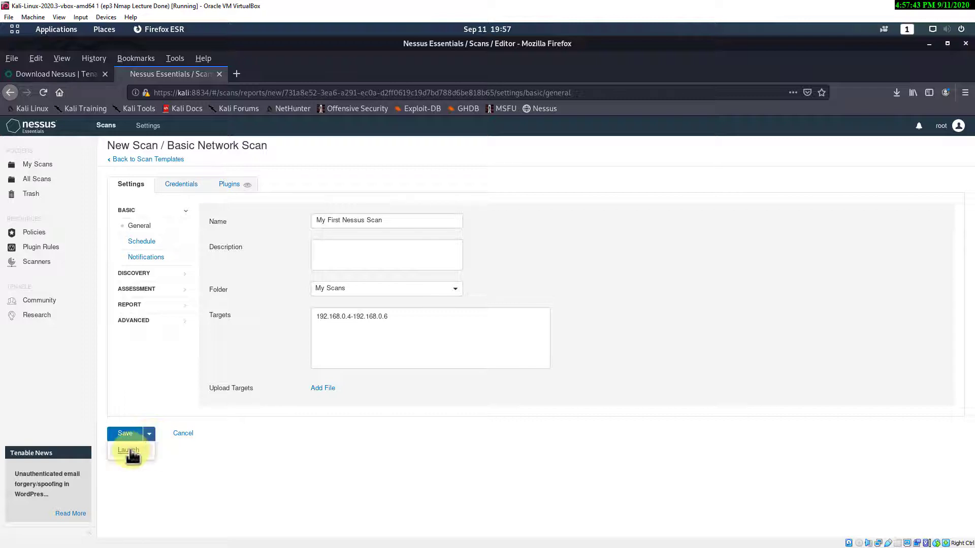
{"action": "left_click", "coordinate": [130, 451]}
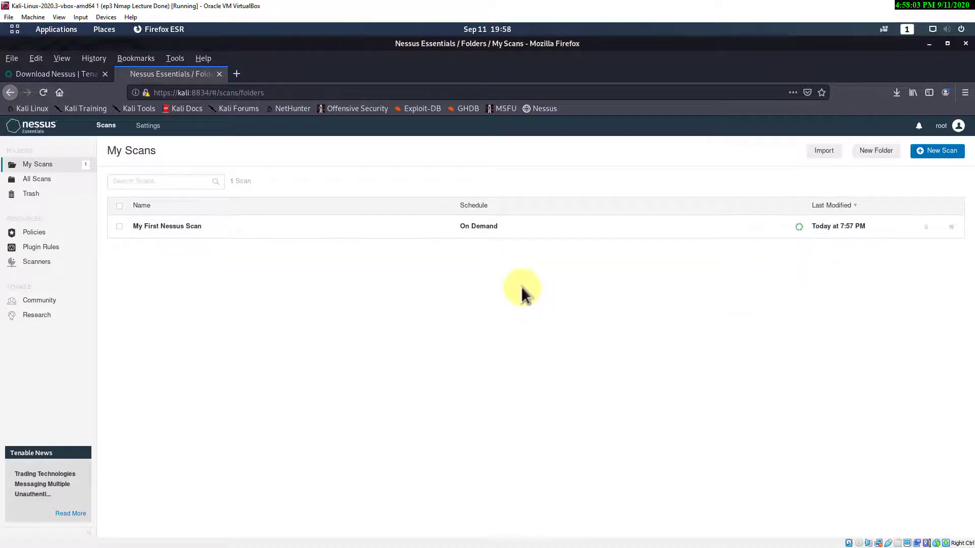
- Open My First Nessus Scan's Hosts report and shrink Firefox beside the CherryTree notes
{"action": "left_click", "coordinate": [170, 227]}
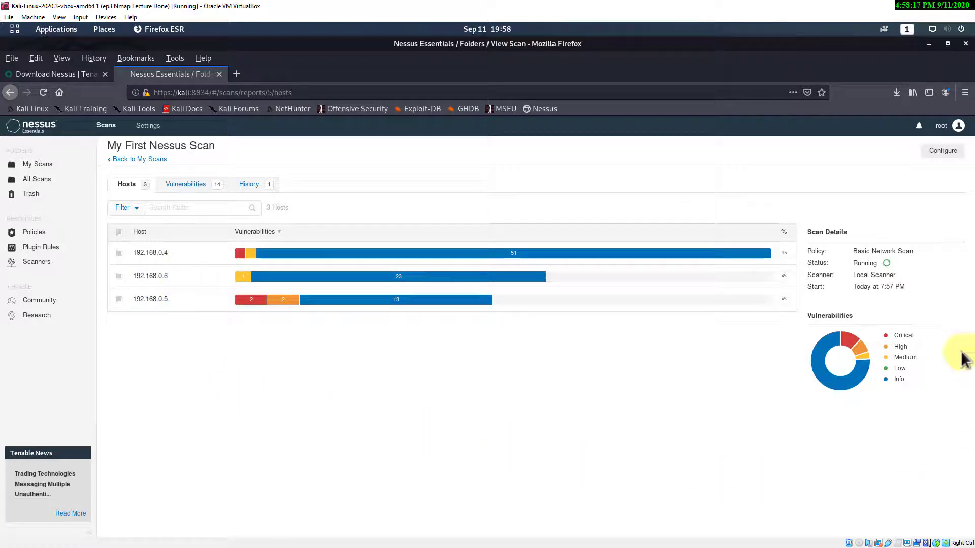
{"action": "mouse_move", "coordinate": [911, 337]}
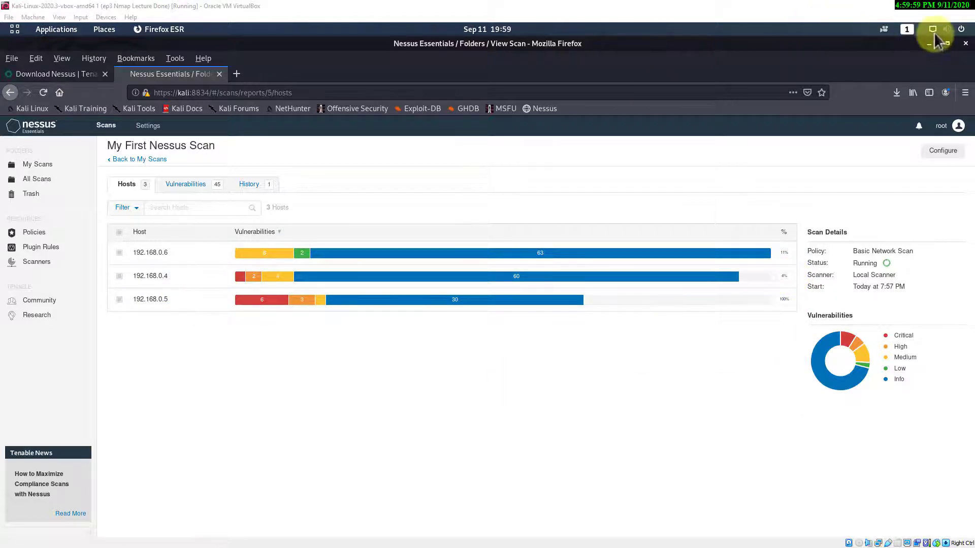
{"action": "left_click", "coordinate": [947, 46]}
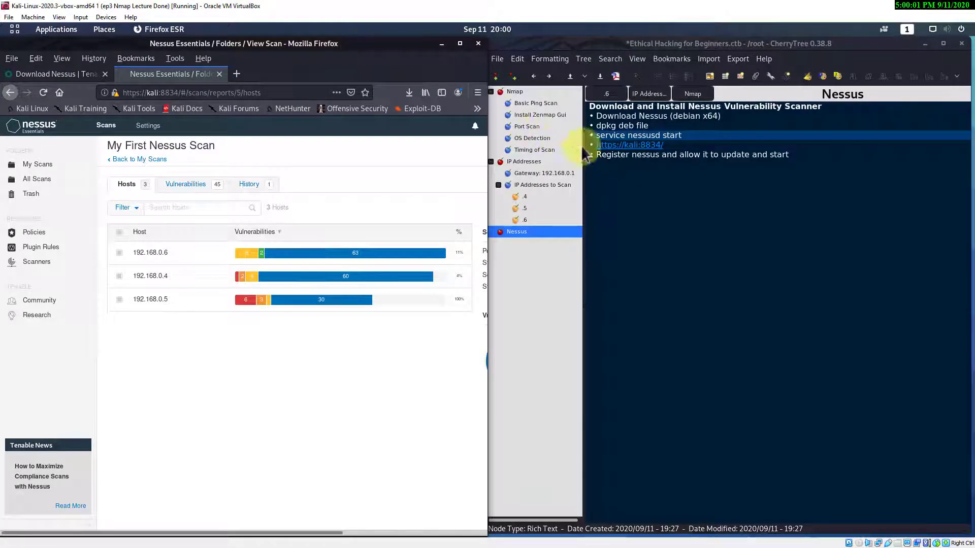
- Review CherryTree's .5 node Nmap notes for the Windows XP host, then maximize Firefox again
{"action": "left_click", "coordinate": [516, 208]}
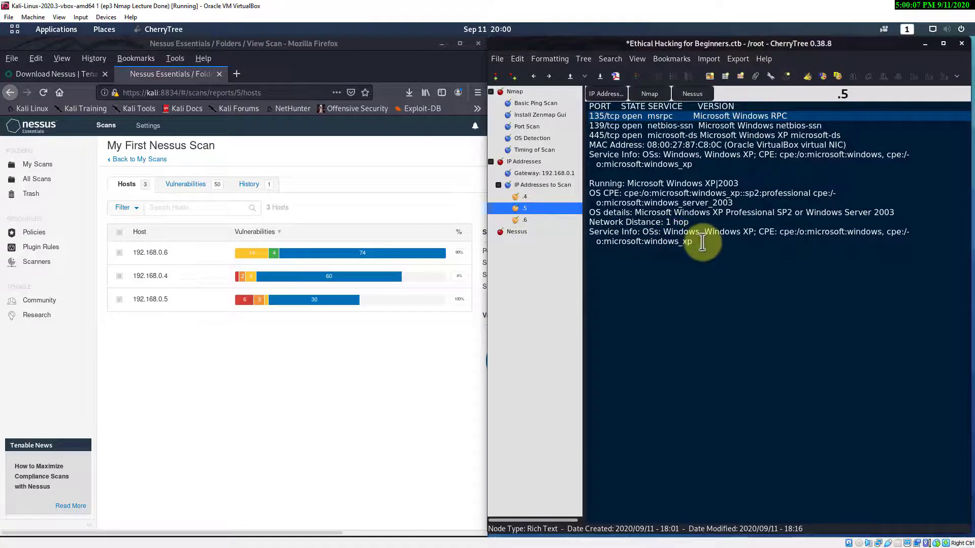
{"action": "left_click", "coordinate": [459, 43]}
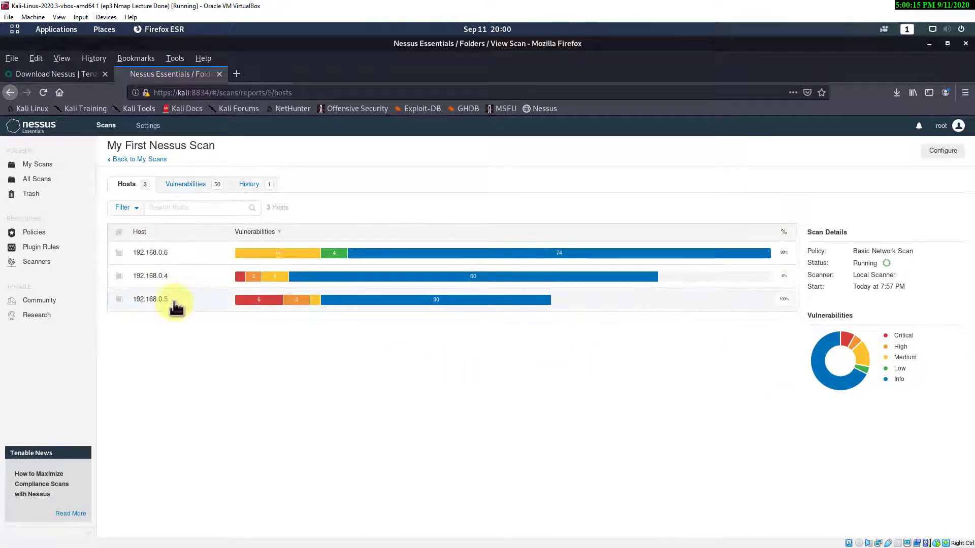
- List the scan's vulnerabilities sorted by severity, most severe first
{"action": "left_click", "coordinate": [187, 184]}
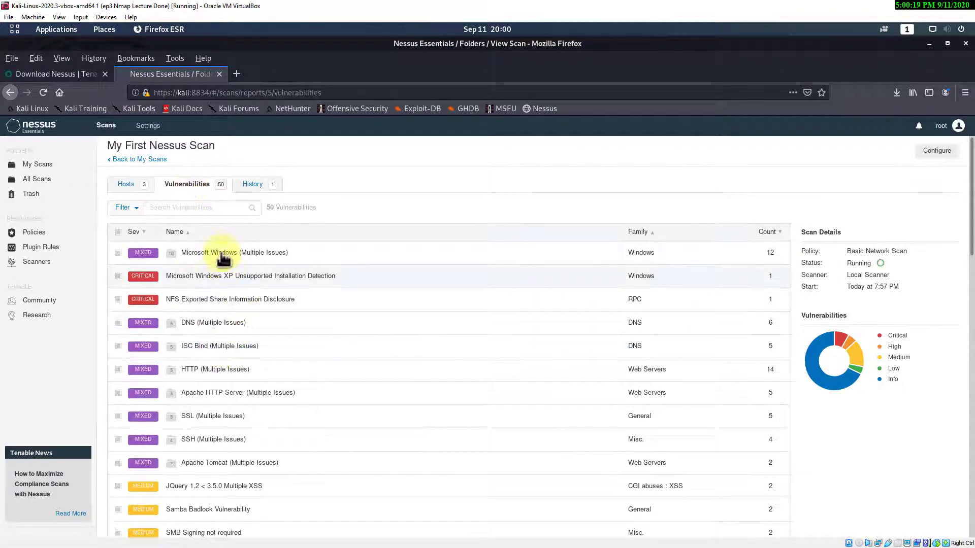
{"action": "left_click", "coordinate": [145, 233]}
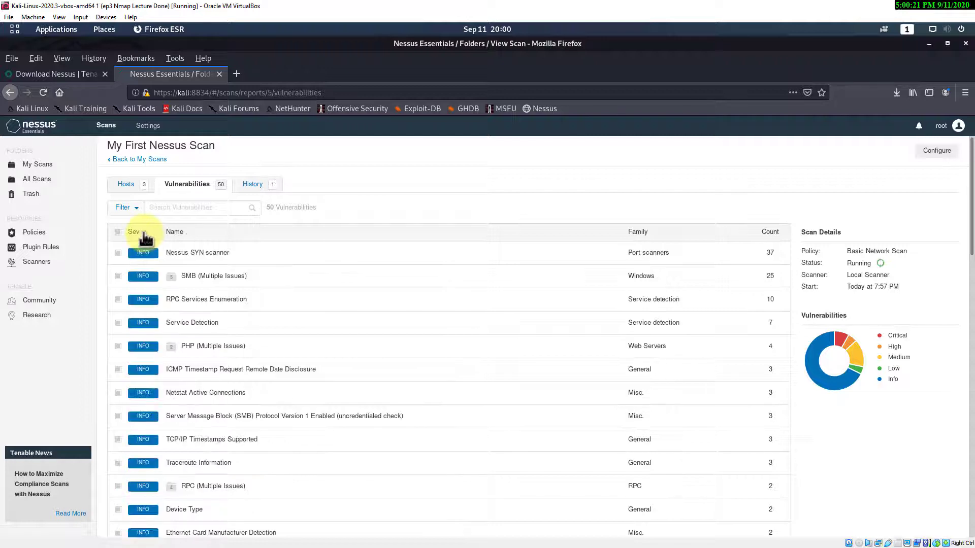
{"action": "left_click", "coordinate": [145, 233]}
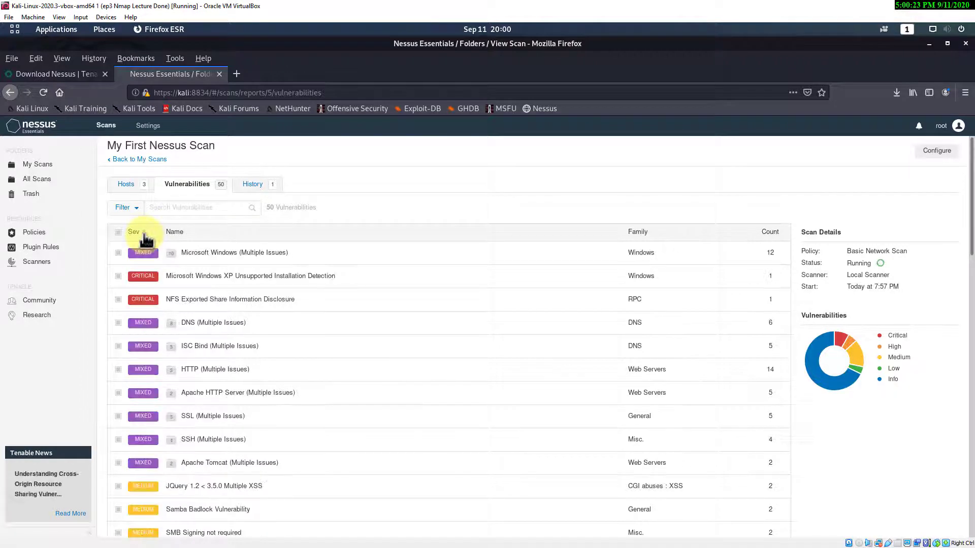
- Open host 192.168.0.5 and expand its Microsoft Windows (Multiple Issues) group
{"action": "left_click", "coordinate": [122, 185]}
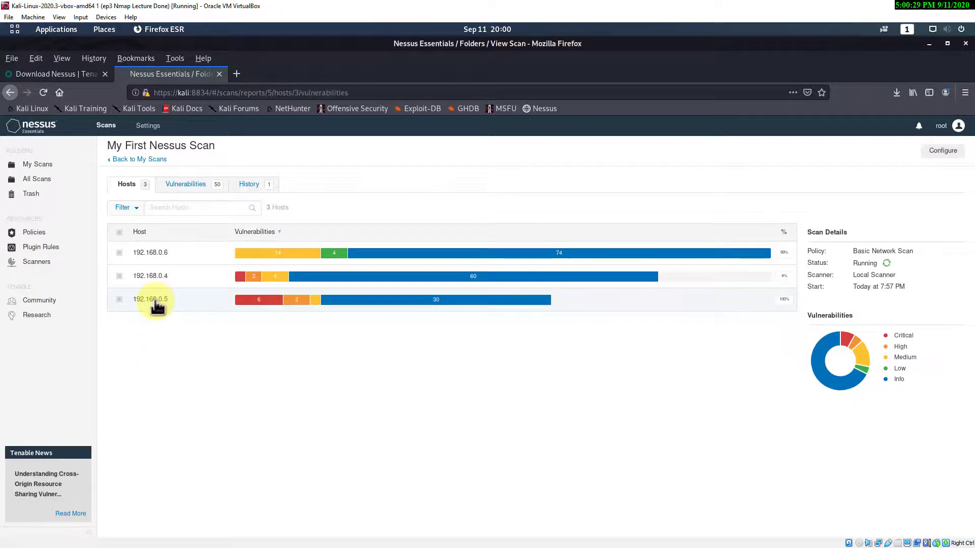
{"action": "left_click", "coordinate": [157, 304]}
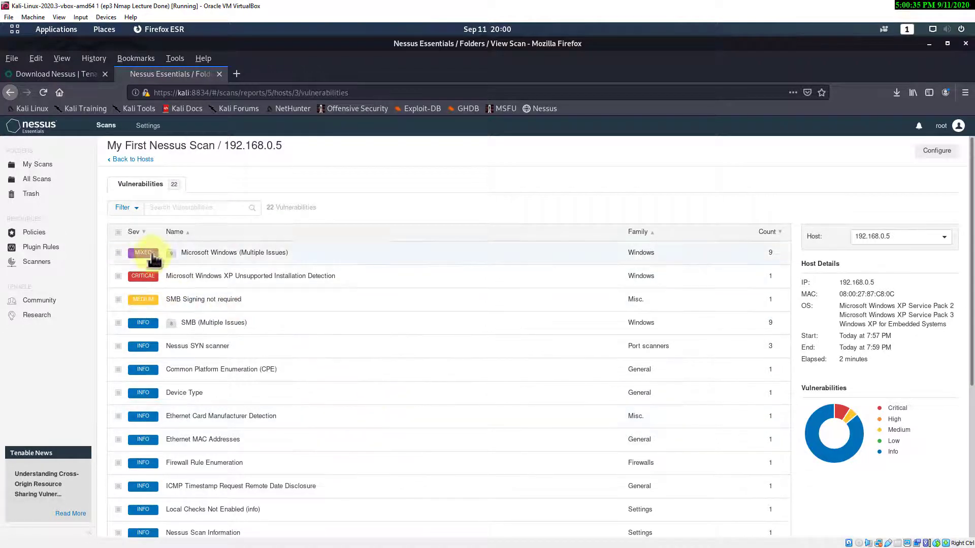
{"action": "left_click", "coordinate": [446, 252]}
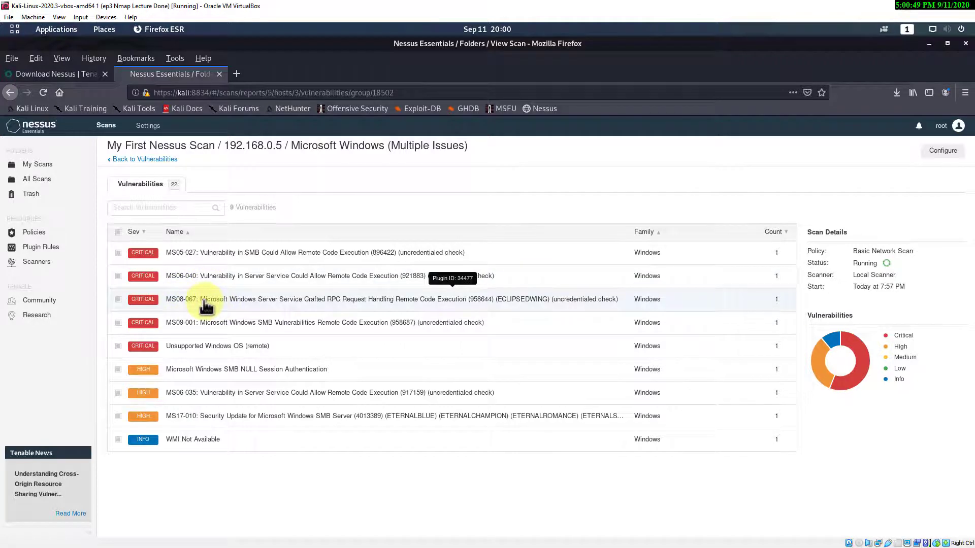
- Open plugin #34477's MS08-067 details and copy the MS08-067 identifier from its title
{"action": "left_click", "coordinate": [263, 304]}
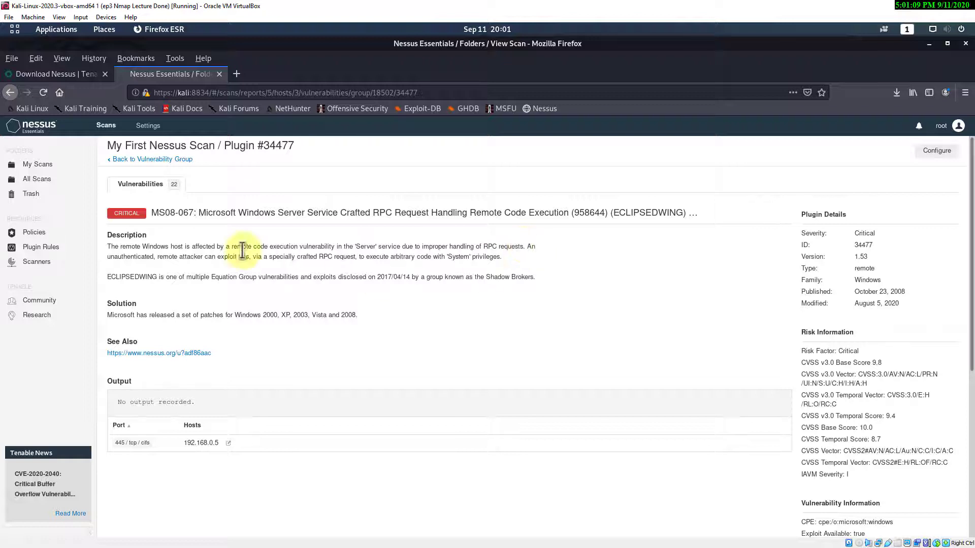
{"action": "left_click_drag", "start_coordinate": [193, 214], "coordinate": [156, 213]}
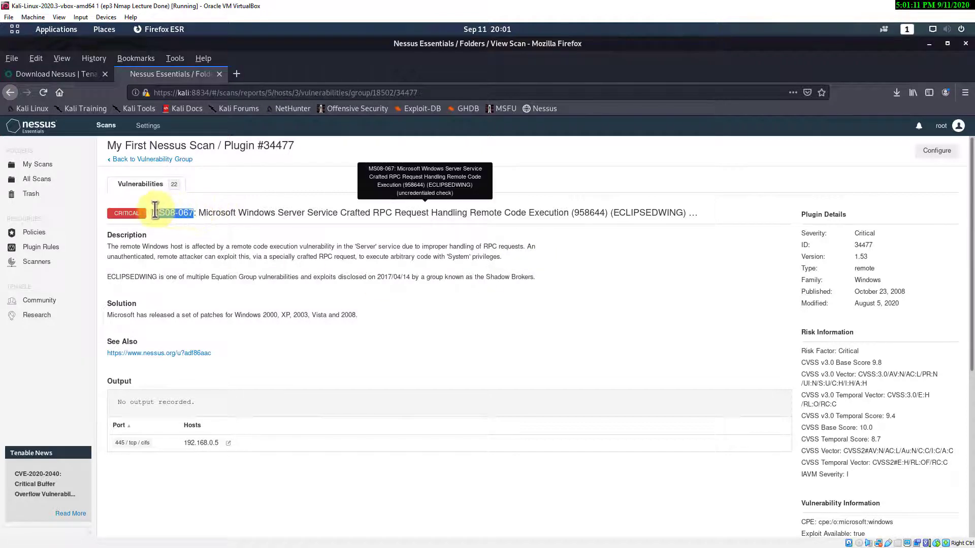
{"action": "right_click", "coordinate": [154, 211]}
{"action": "left_click", "coordinate": [178, 221]}
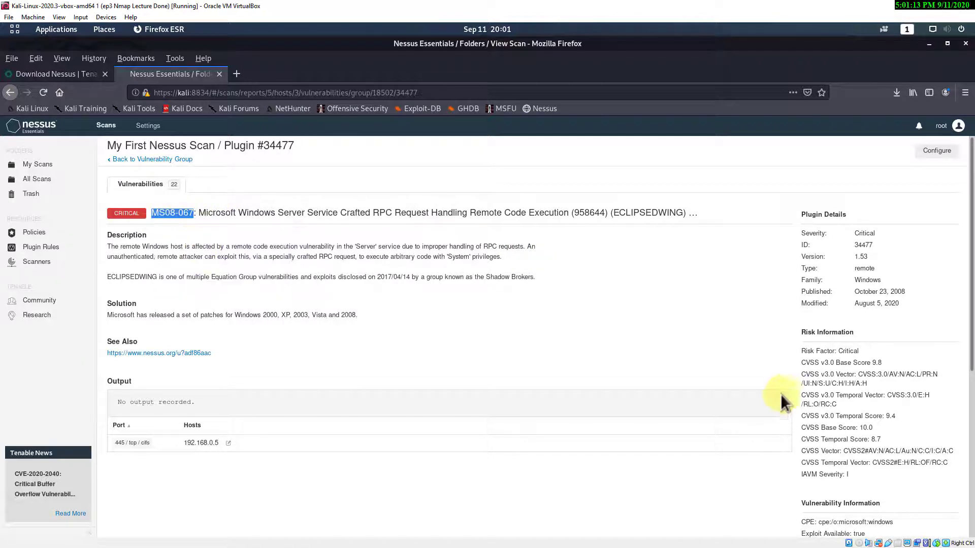
- Open the See Also Microsoft bulletin in a new tab and inspect the Exploitable With list
{"action": "right_click", "coordinate": [202, 354]}
{"action": "left_click", "coordinate": [224, 360]}
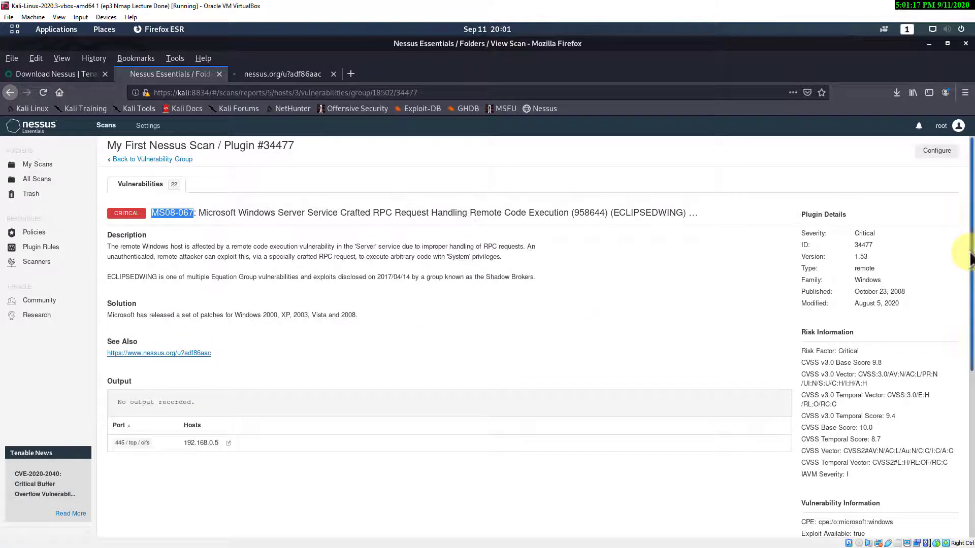
{"action": "left_click_drag", "start_coordinate": [970, 259], "coordinate": [971, 425]}
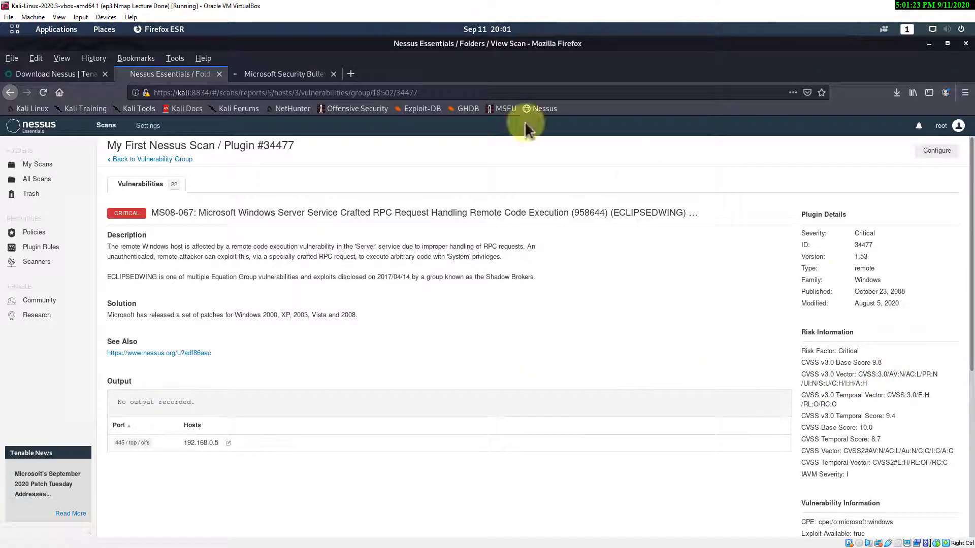
{"action": "left_click_drag", "start_coordinate": [971, 304], "coordinate": [971, 465]}
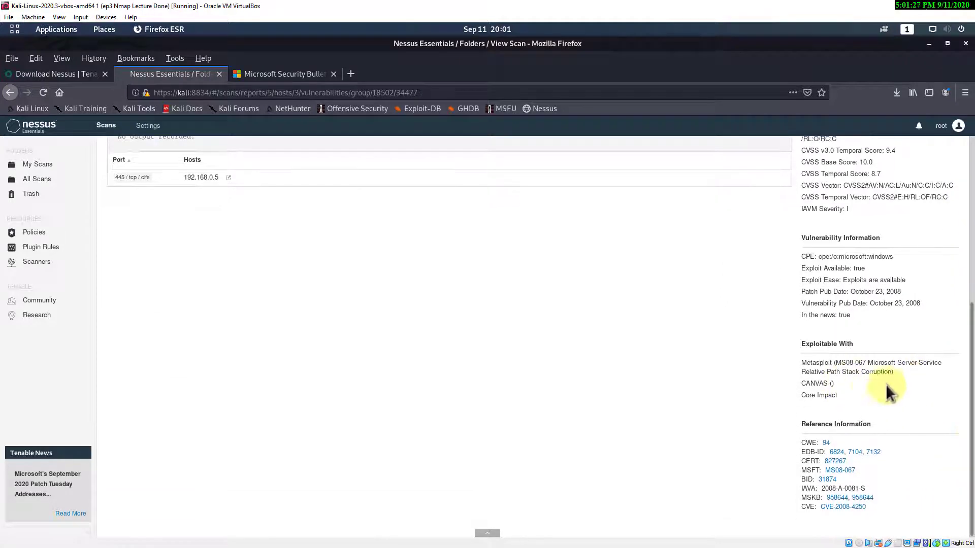
{"action": "left_click_drag", "start_coordinate": [845, 395], "coordinate": [801, 365]}
{"action": "left_click", "coordinate": [837, 395]}
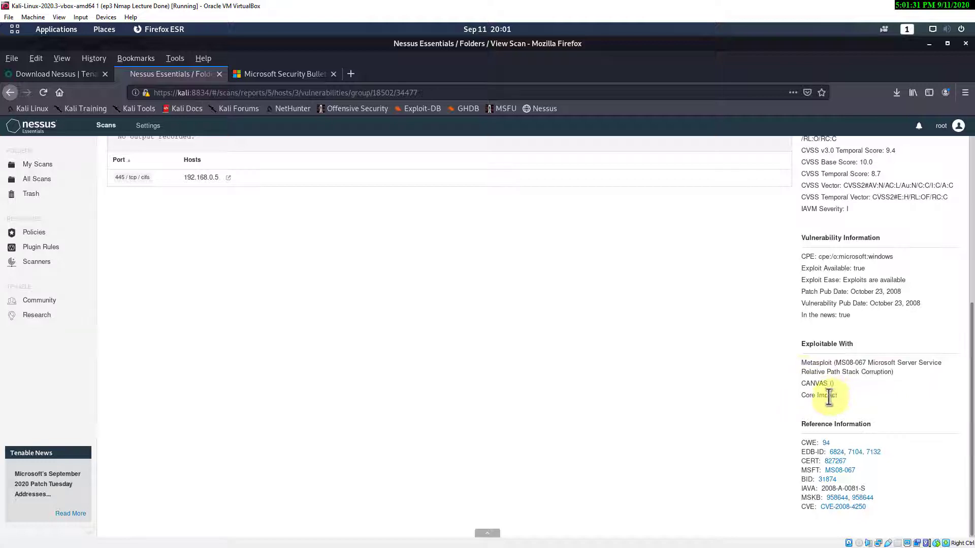
{"action": "left_click_drag", "start_coordinate": [895, 372], "coordinate": [800, 363]}
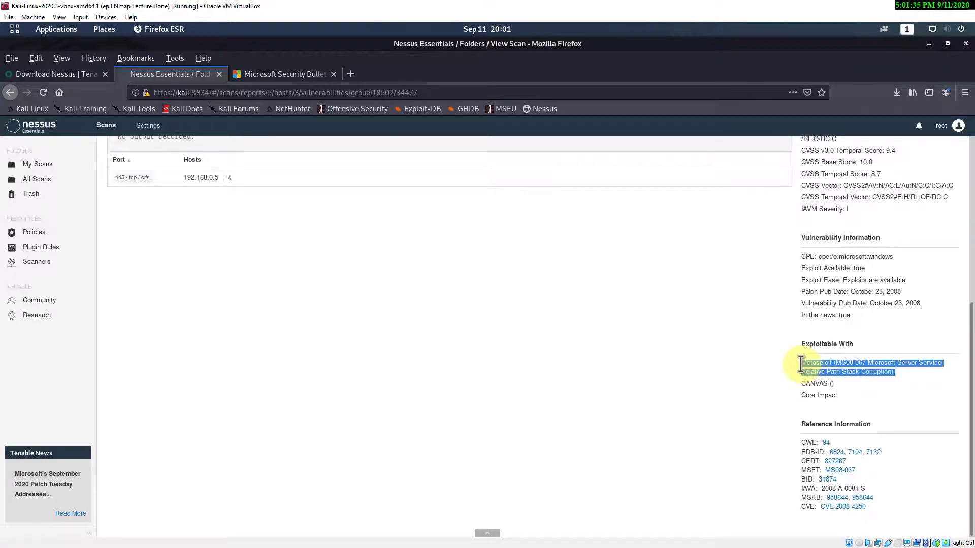
{"action": "left_click", "coordinate": [889, 367]}
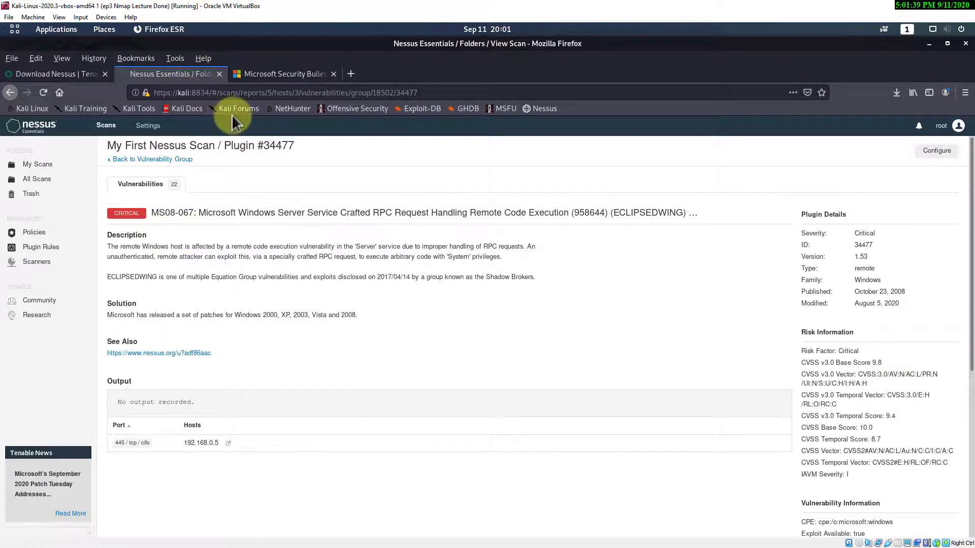
- View the MS08-067 Microsoft bulletin, then load Exploit Database in a new tab
{"action": "left_click", "coordinate": [285, 76]}
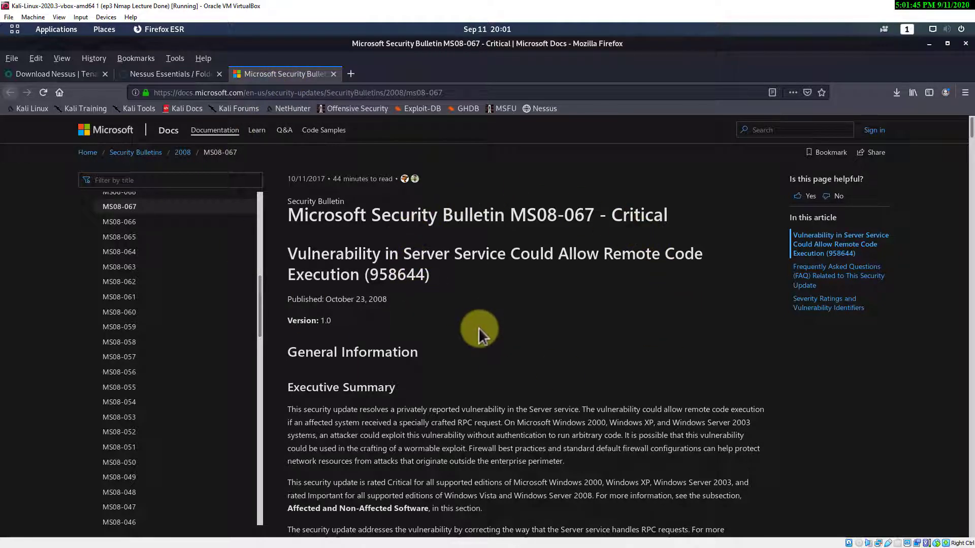
{"action": "left_click", "coordinate": [352, 75]}
{"action": "left_click", "coordinate": [417, 109]}
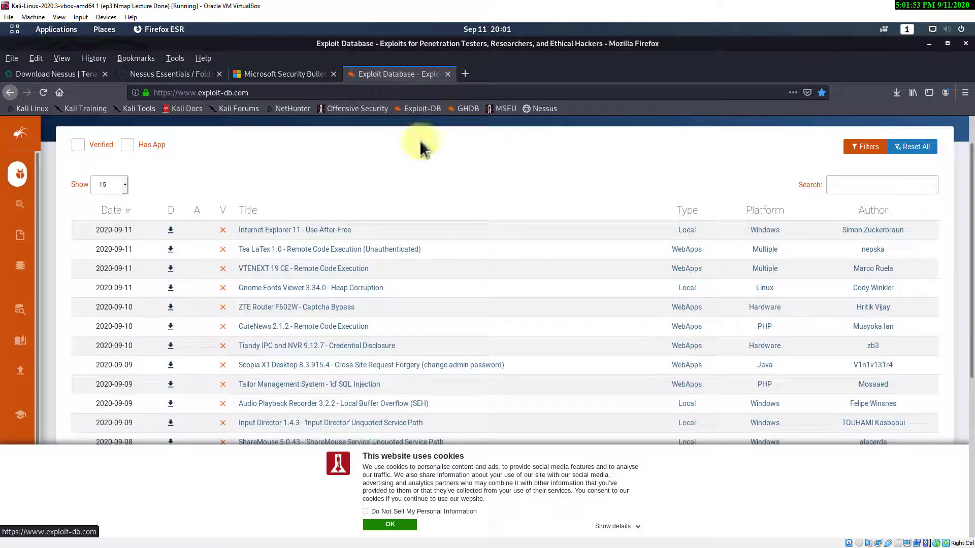
- Search Exploit Database for the pasted MS08-067 and dismiss the cookie notice
{"action": "right_click", "coordinate": [843, 185]}
{"action": "left_click", "coordinate": [853, 231]}
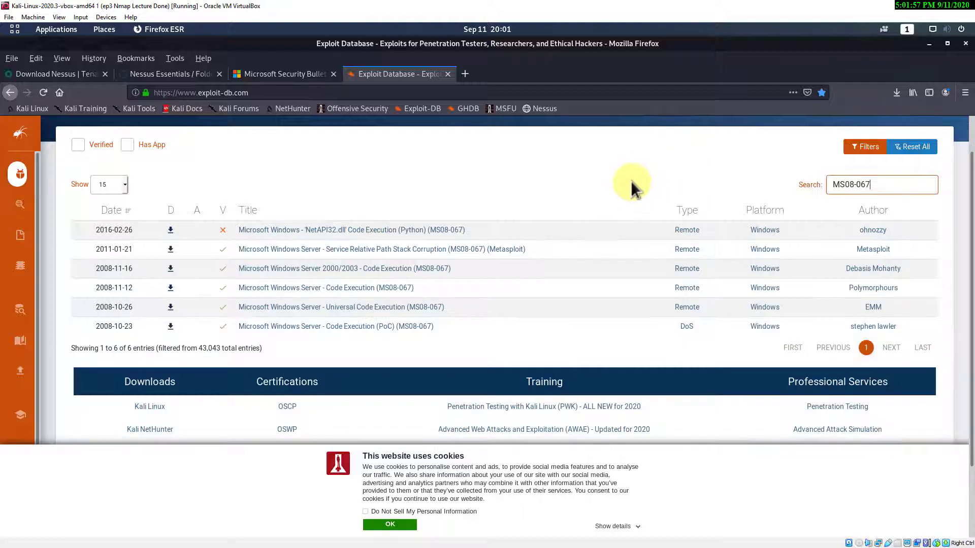
{"action": "left_click", "coordinate": [375, 524]}
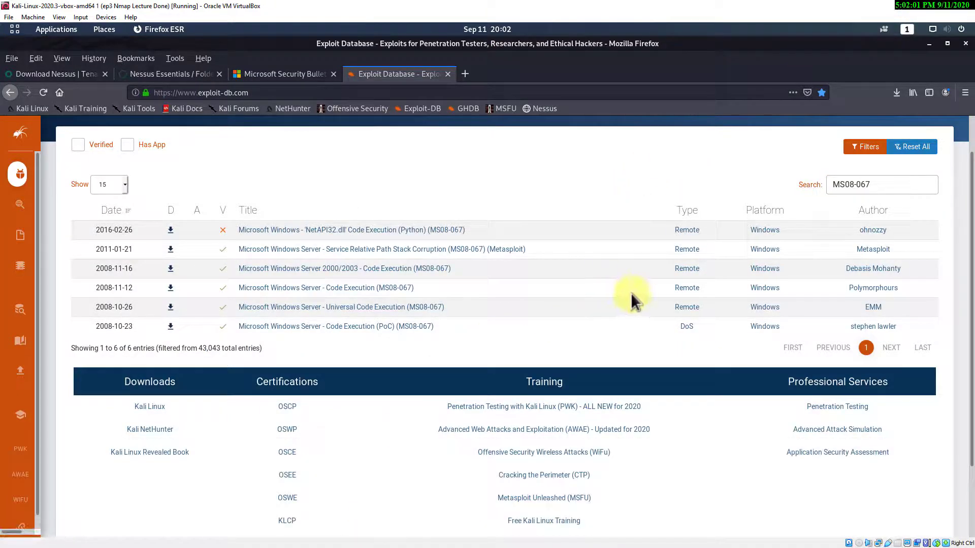
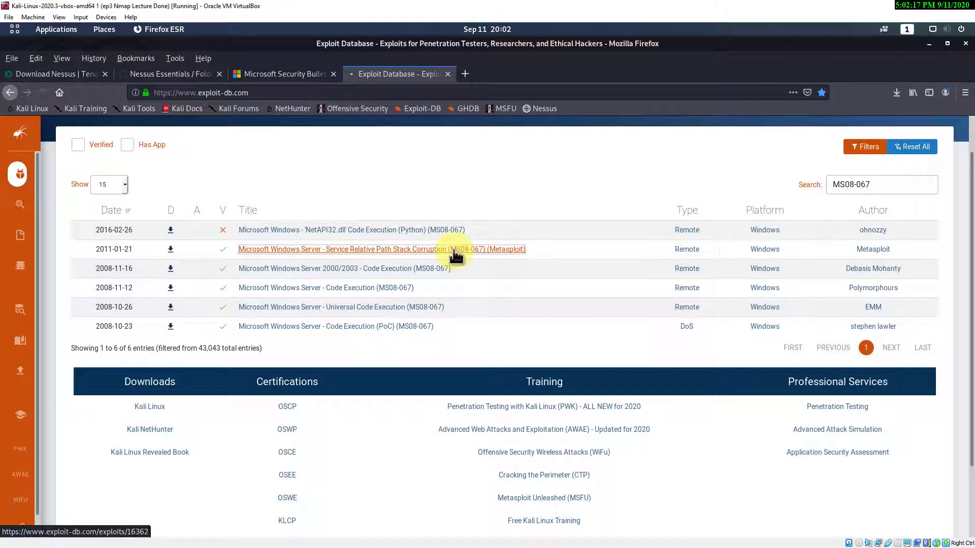
- Open the 'Service Relative Path Stack Corruption (MS08-067) (Metasploit)' result, EDB-ID 16362
{"action": "left_click", "coordinate": [453, 250]}
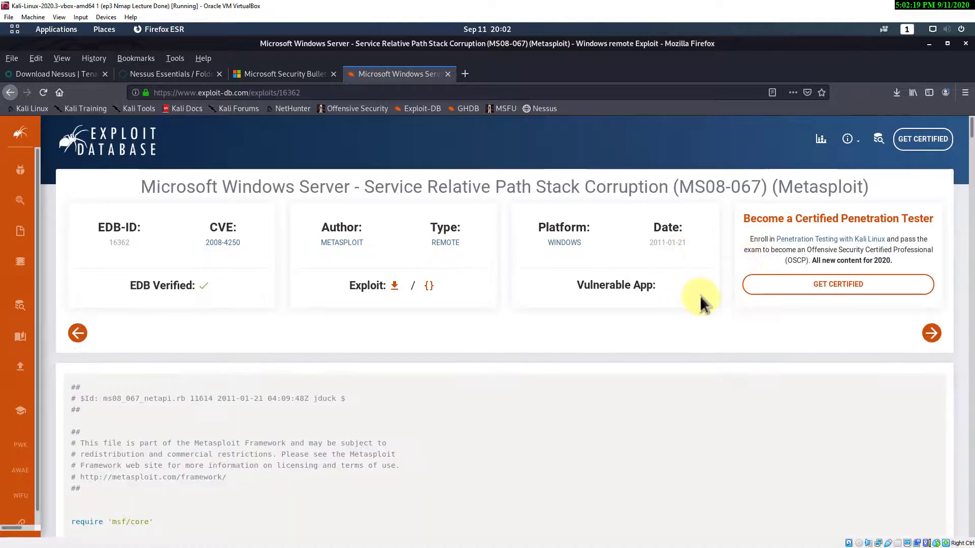
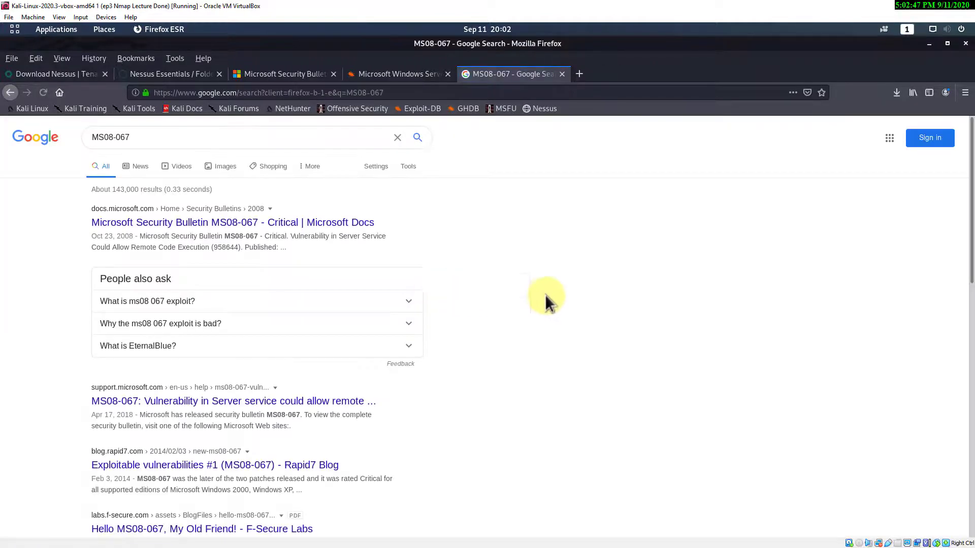
- Open the Rapid7 'Exploitable vulnerabilities #1 (MS08-067)' result in a new tab and switch to it
{"action": "scroll", "coordinate": [637, 262], "scroll_direction": "down", "scroll_amount": 1}
{"action": "scroll", "coordinate": [630, 258], "scroll_direction": "down", "scroll_amount": 3}
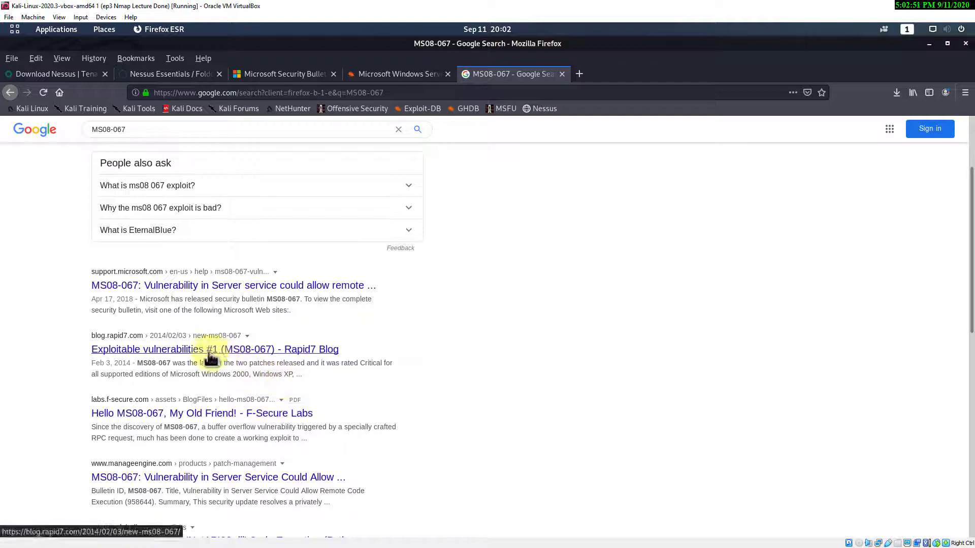
{"action": "right_click", "coordinate": [208, 357]}
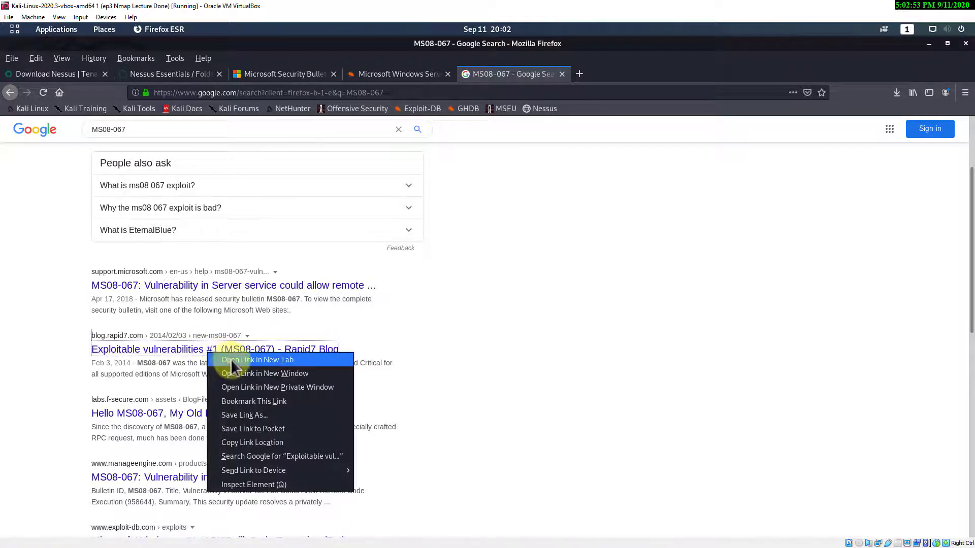
{"action": "left_click", "coordinate": [231, 358]}
{"action": "scroll", "coordinate": [309, 370], "scroll_direction": "up", "scroll_amount": 4}
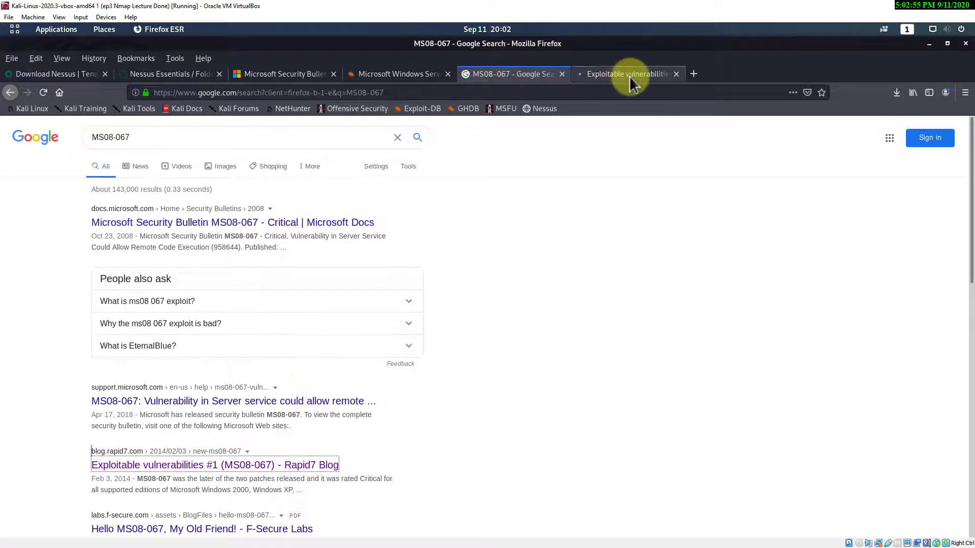
{"action": "left_click", "coordinate": [629, 75]}
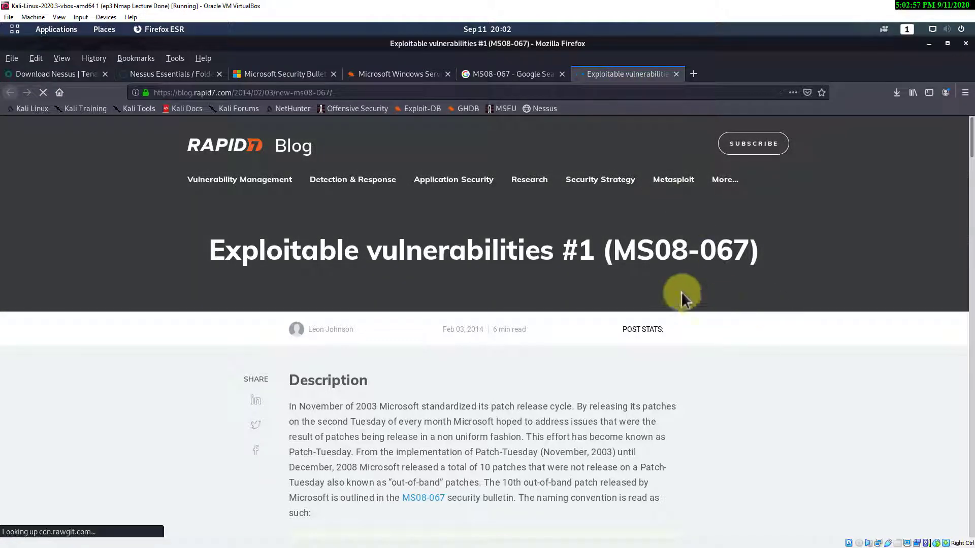
- Scroll through the Rapid7 MS08-067 blog post, then return to its top
{"action": "scroll", "coordinate": [527, 320], "scroll_direction": "down", "scroll_amount": 1}
{"action": "scroll", "coordinate": [527, 320], "scroll_direction": "down", "scroll_amount": 5}
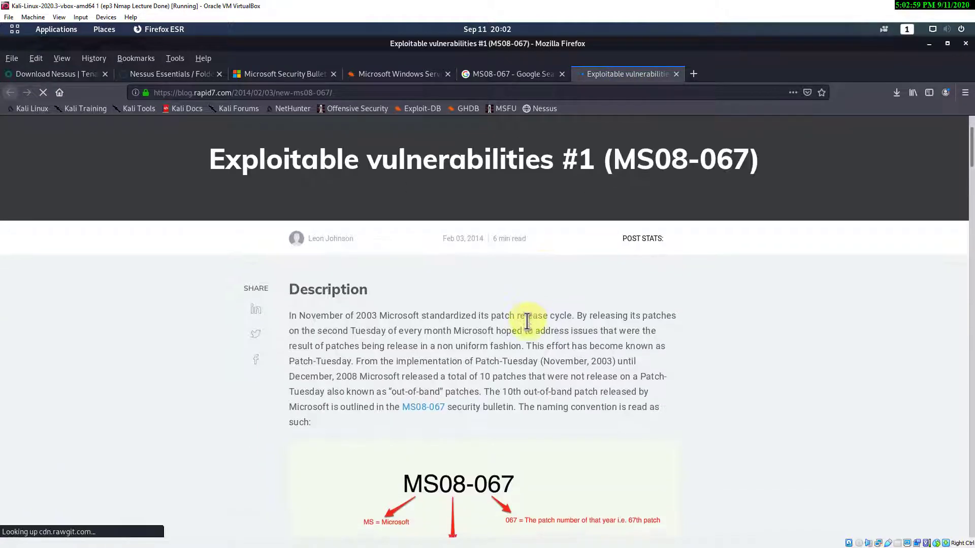
{"action": "scroll", "coordinate": [526, 325], "scroll_direction": "down", "scroll_amount": 12}
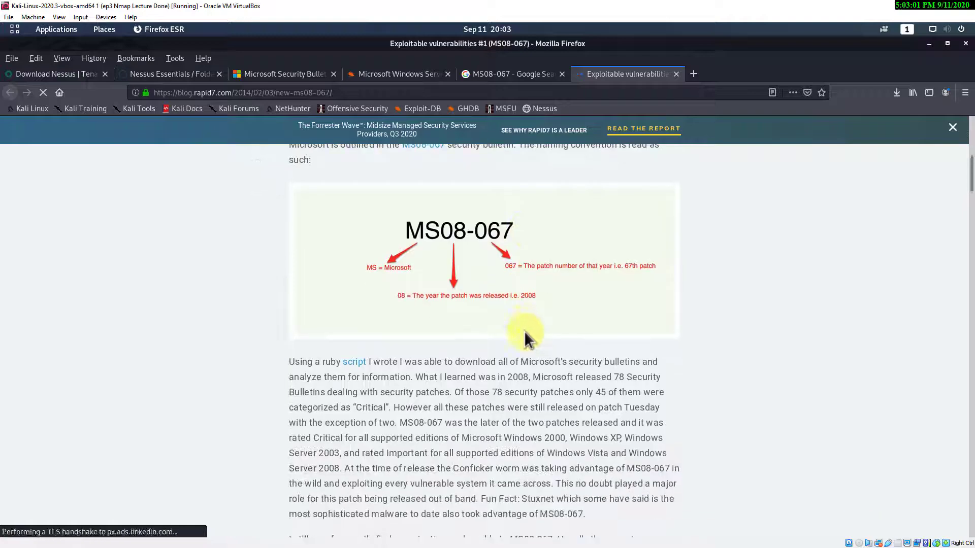
{"action": "scroll", "coordinate": [522, 361], "scroll_direction": "down", "scroll_amount": 14}
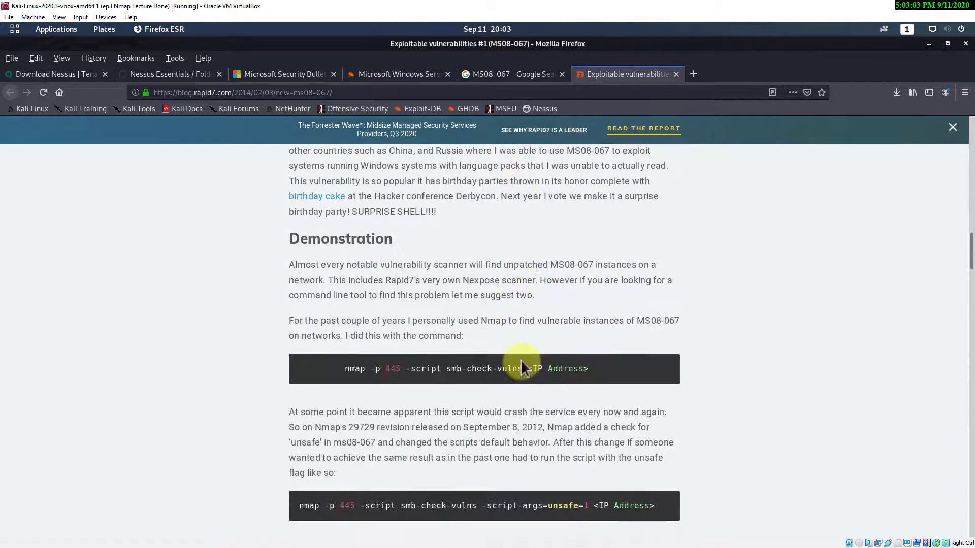
{"action": "scroll", "coordinate": [517, 367], "scroll_direction": "down", "scroll_amount": 14}
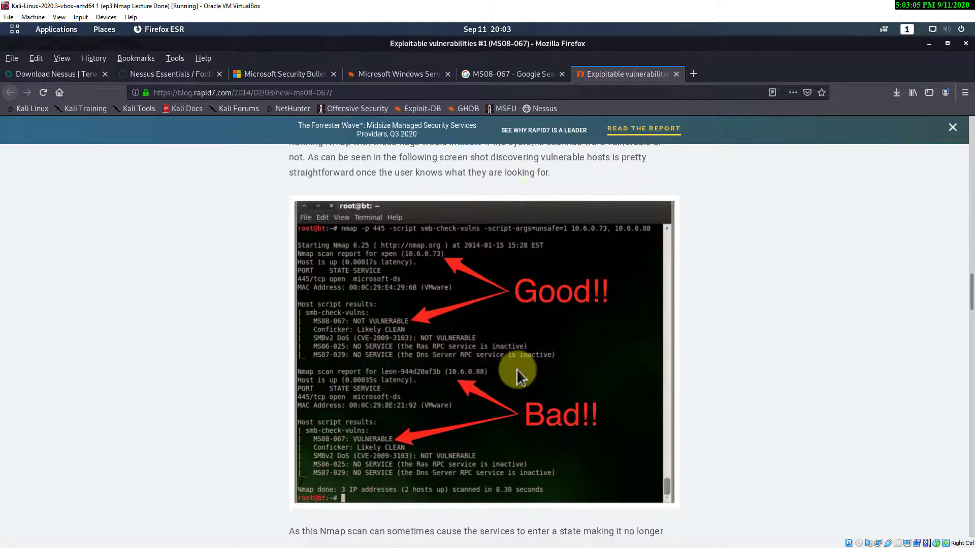
{"action": "scroll", "coordinate": [493, 369], "scroll_direction": "down", "scroll_amount": 6}
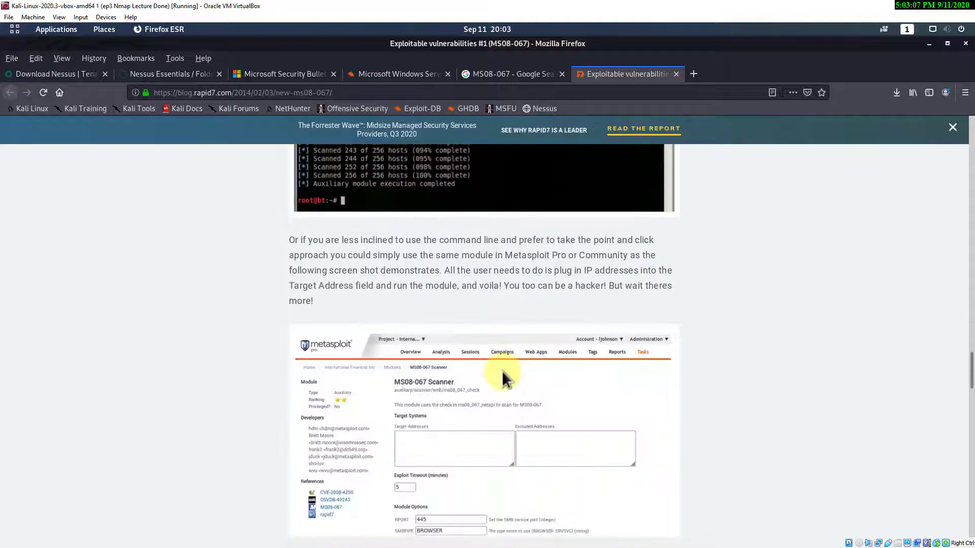
{"action": "left_click_drag", "start_coordinate": [971, 391], "coordinate": [970, 125]}
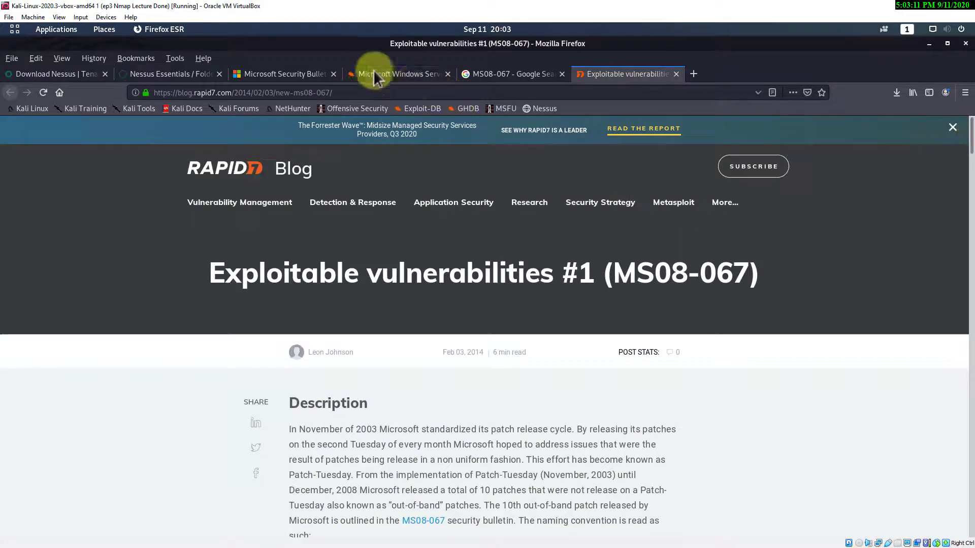
- Close the Google results and Rapid7 tabs, leaving the Exploit-DB EDB-ID 16362 page
{"action": "left_click", "coordinate": [562, 74]}
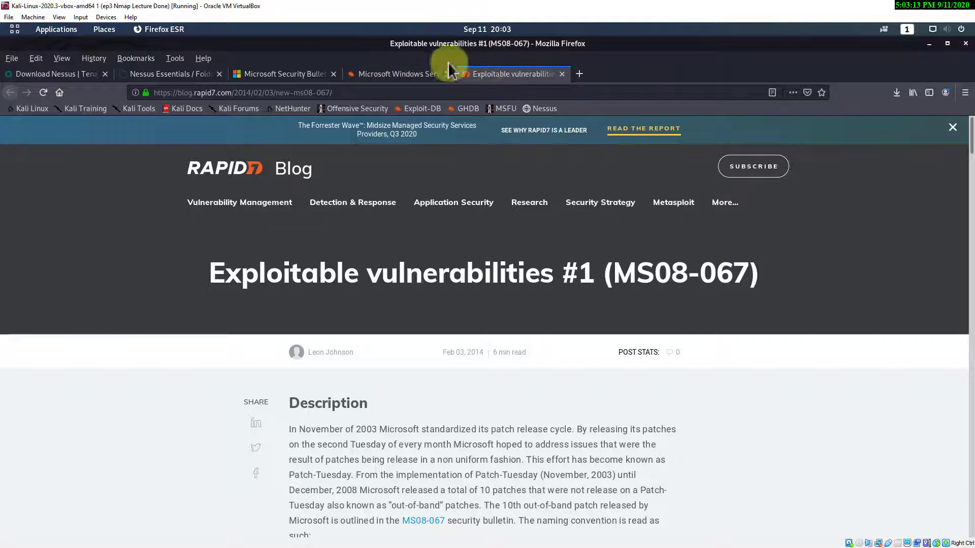
{"action": "left_click", "coordinate": [562, 74]}
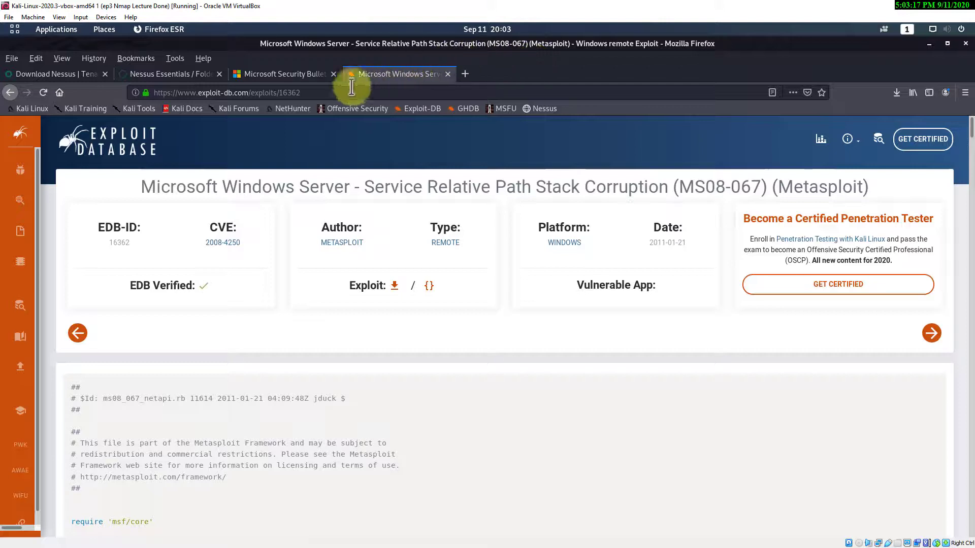
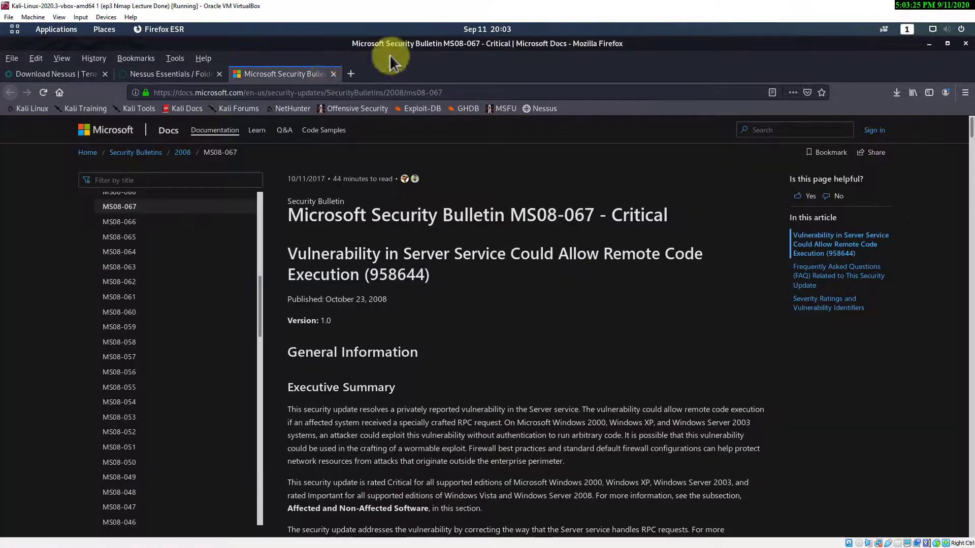
- Close the Microsoft bulletin and Nessus plugin tabs, then load the Nessus web interface from its bookmark
{"action": "left_click", "coordinate": [334, 73]}
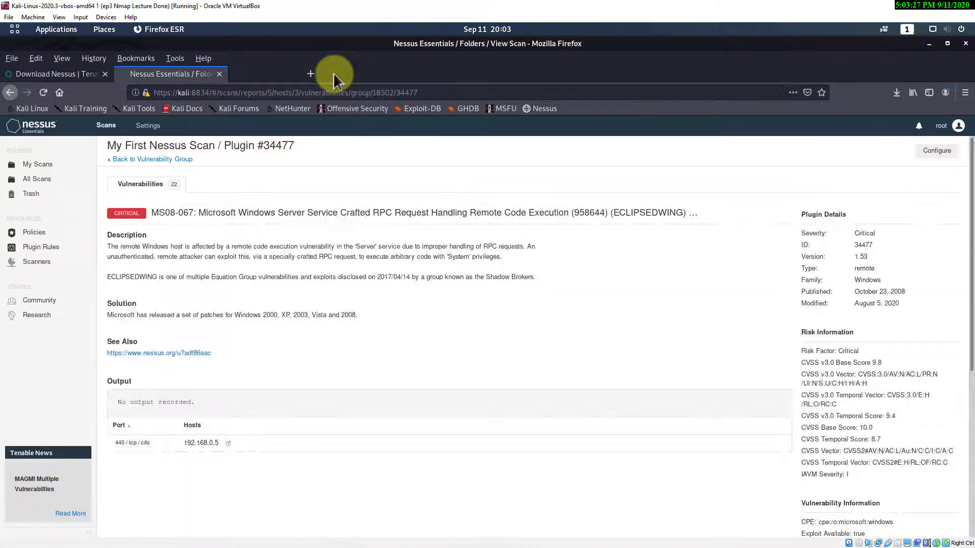
{"action": "left_click", "coordinate": [219, 74]}
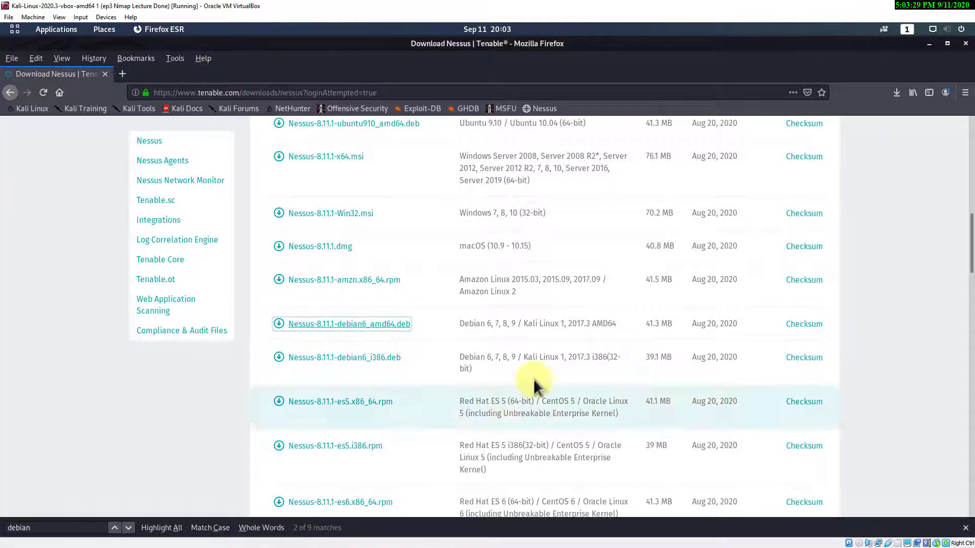
{"action": "scroll", "coordinate": [457, 325], "scroll_direction": "up", "scroll_amount": 7}
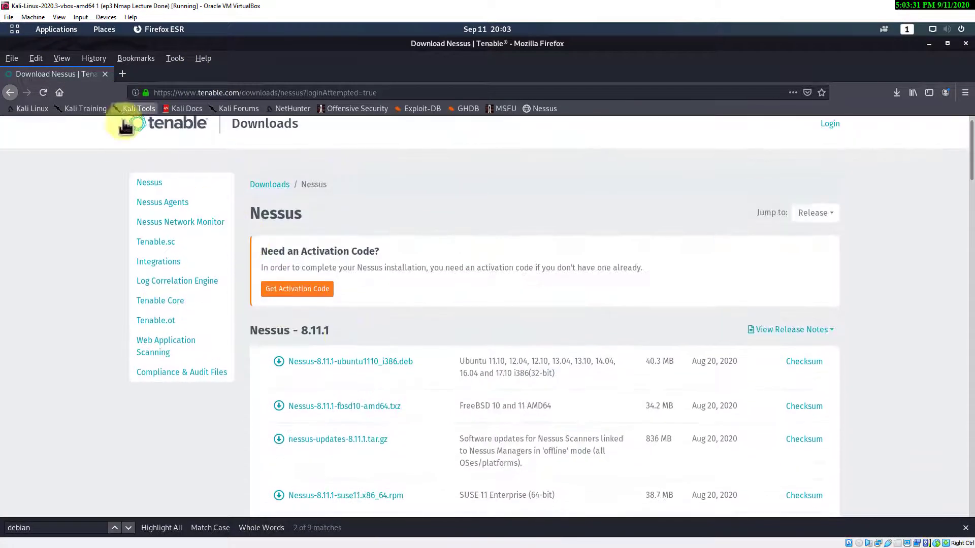
{"action": "left_click", "coordinate": [534, 108]}
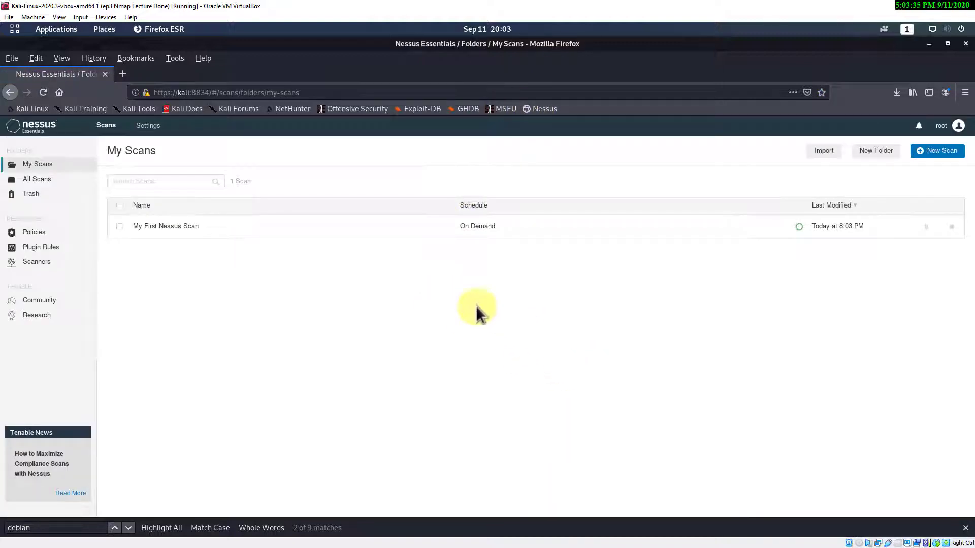
- Open My First Nessus Scan and inspect host 192.168.0.6's HTTP (Multiple Issues) group
{"action": "left_click", "coordinate": [164, 226]}
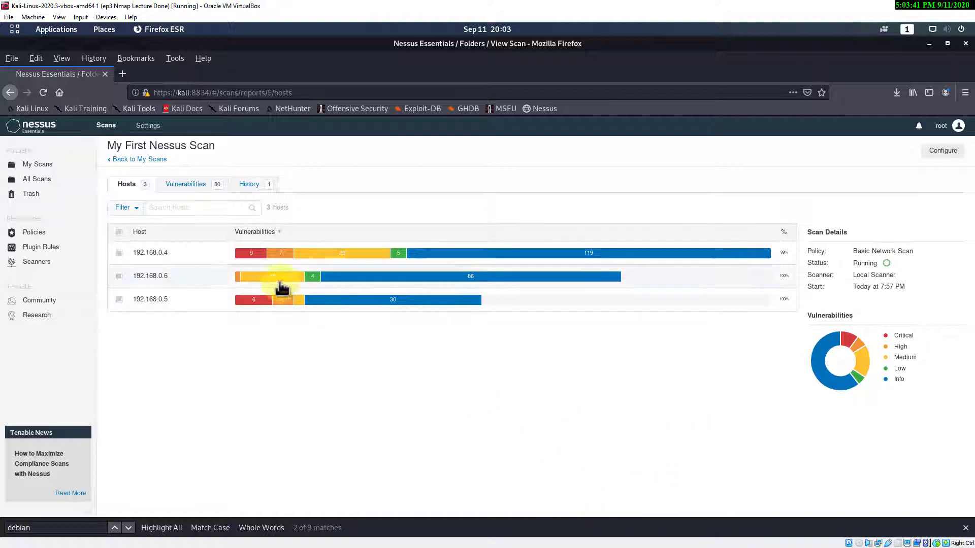
{"action": "left_click", "coordinate": [151, 276]}
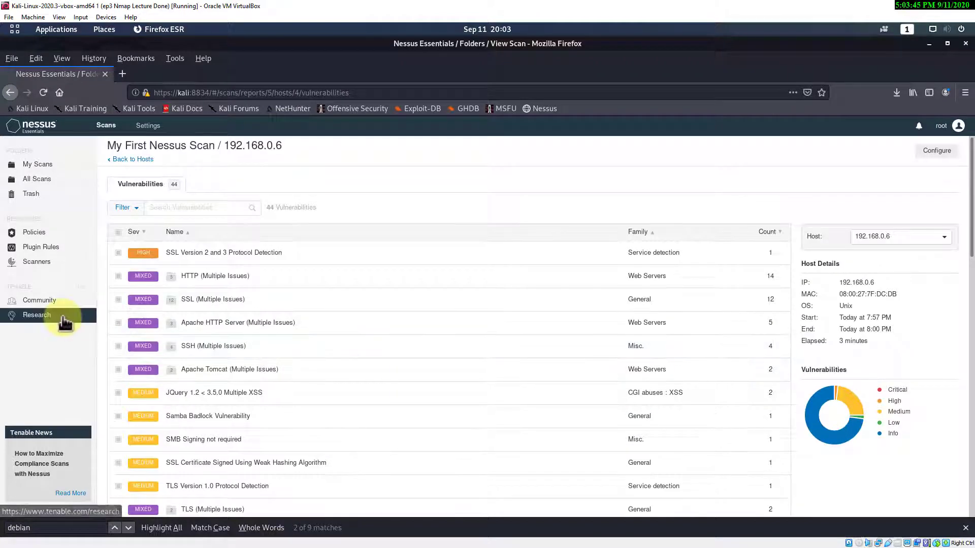
{"action": "left_click", "coordinate": [152, 278]}
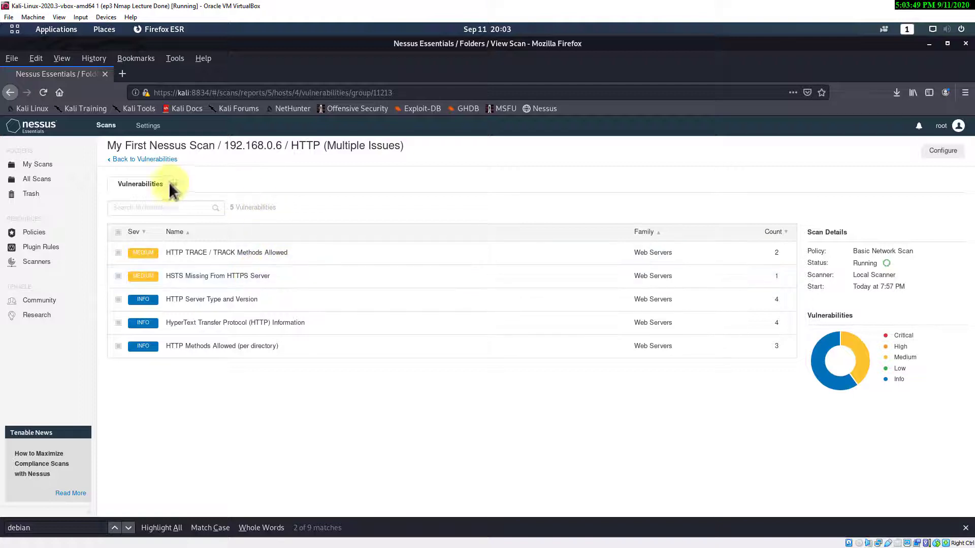
{"action": "left_click", "coordinate": [141, 160]}
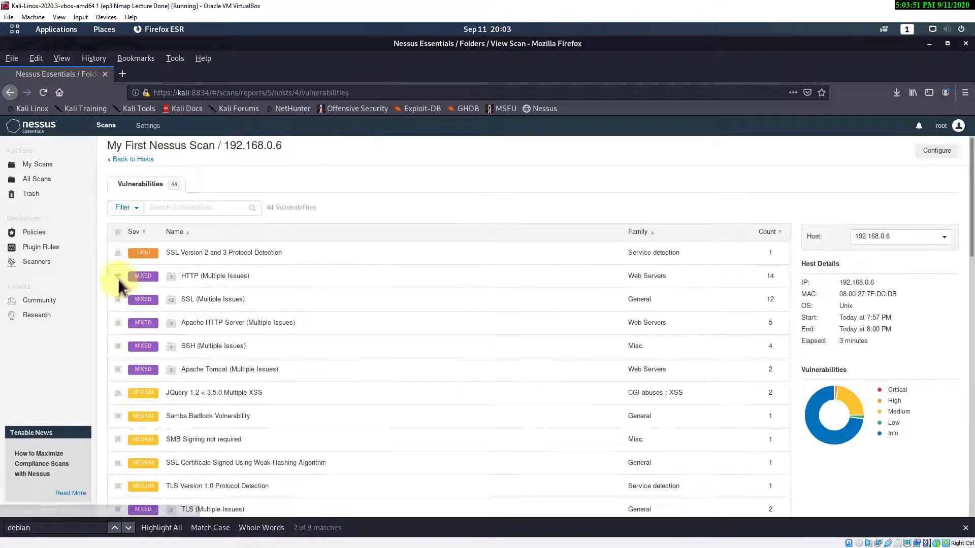
- Check 192.168.0.6's SSL group and SSL Version 2 and 3 Protocol Detection, then open host 192.168.0.4
{"action": "left_click", "coordinate": [143, 305]}
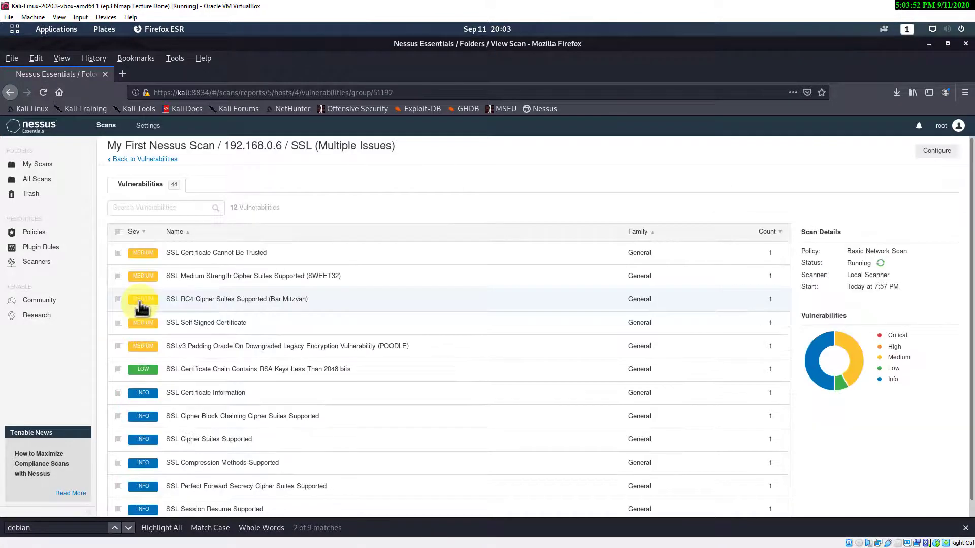
{"action": "left_click", "coordinate": [140, 160]}
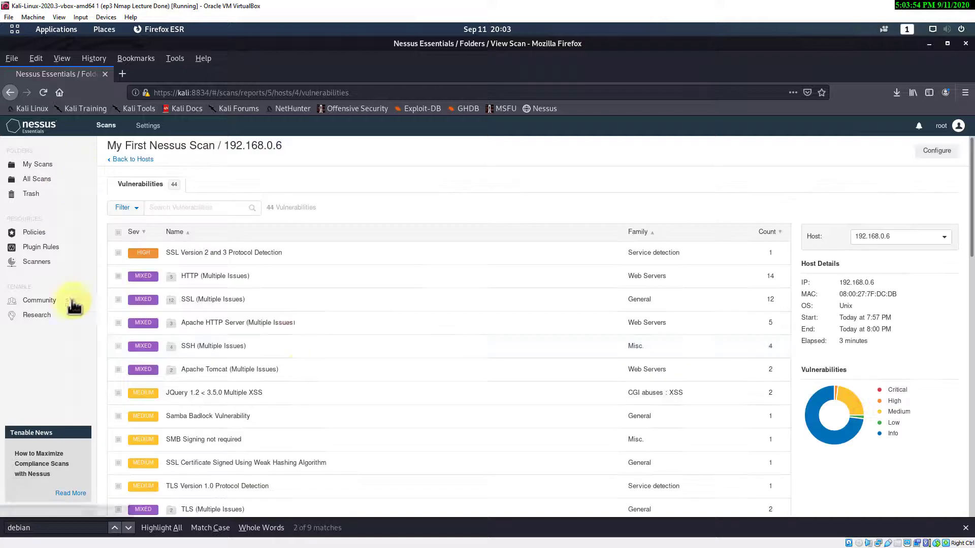
{"action": "left_click", "coordinate": [150, 257]}
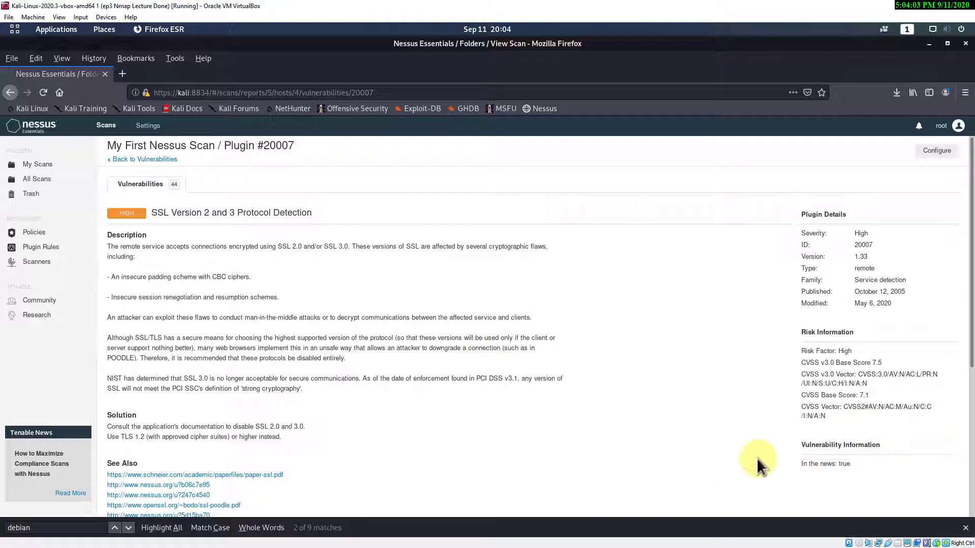
{"action": "left_click", "coordinate": [128, 160]}
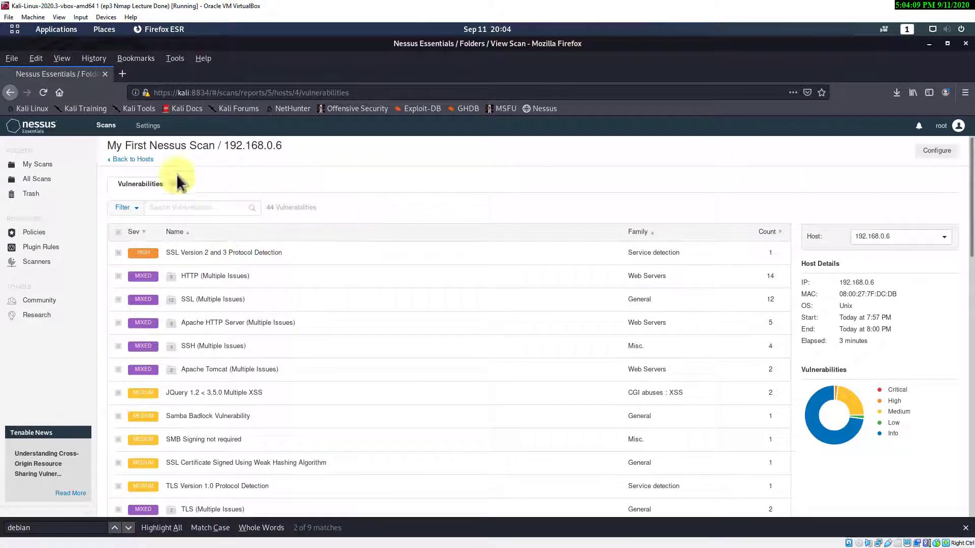
{"action": "left_click", "coordinate": [141, 160]}
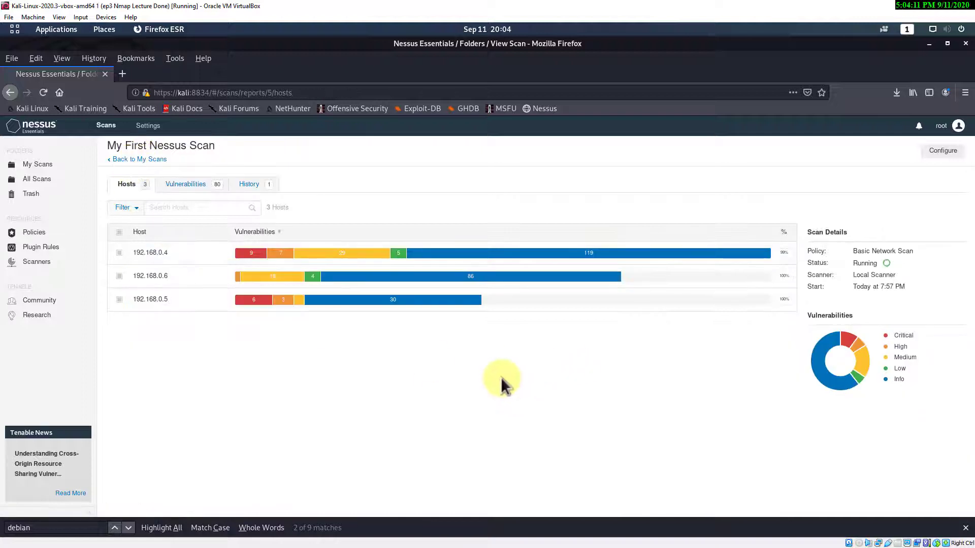
{"action": "left_click", "coordinate": [152, 257]}
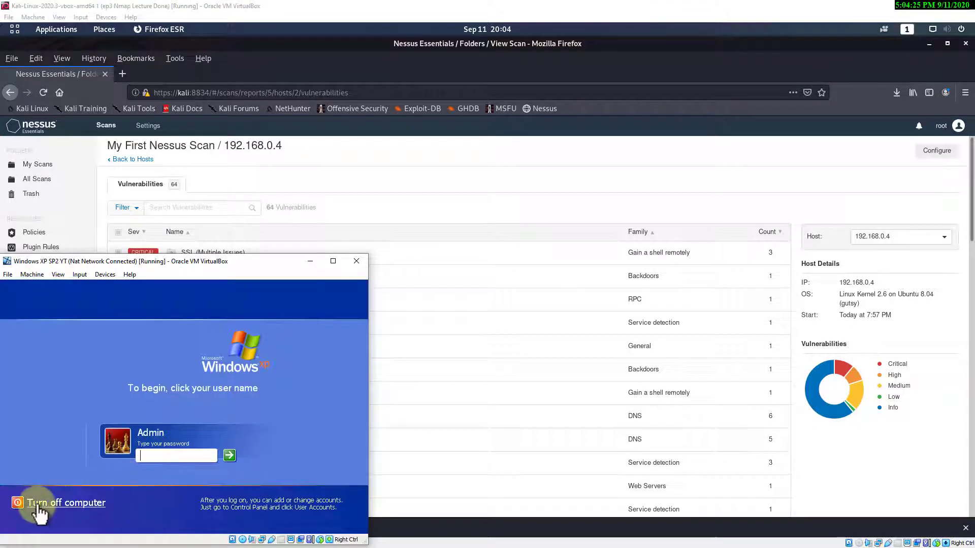
- Turn off the Windows XP VM, glance at the OWASP VM, and bring the Kali VM forward
{"action": "left_click", "coordinate": [64, 503]}
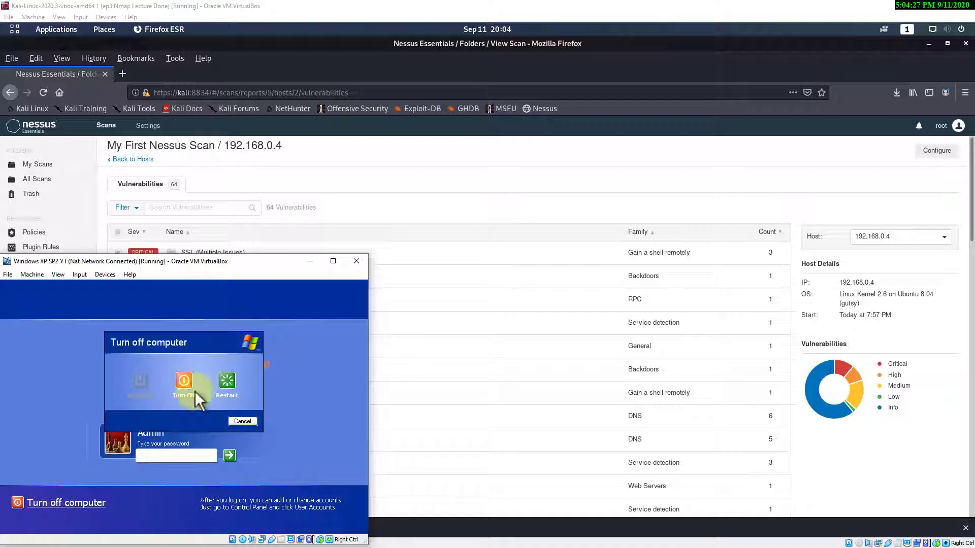
{"action": "left_click", "coordinate": [186, 385]}
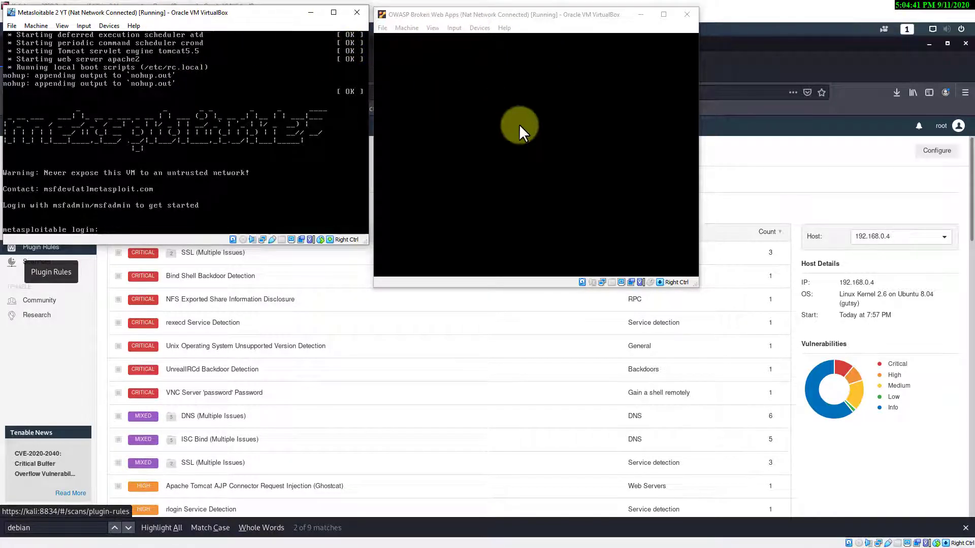
{"action": "left_click", "coordinate": [519, 124]}
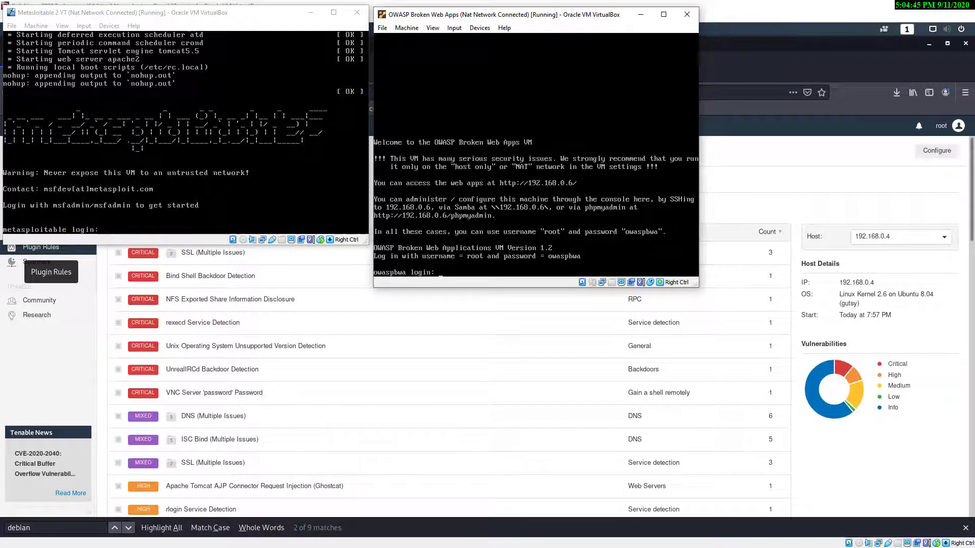
{"action": "left_click", "coordinate": [715, 153]}
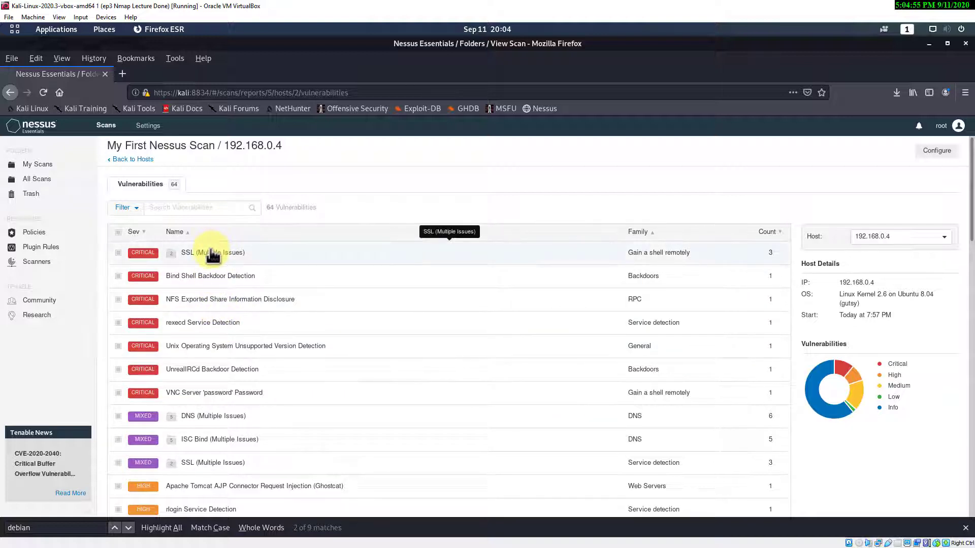
- Read 192.168.0.4's NFS Exported Share Information Disclosure finding, then return to the scan's host list
{"action": "left_click", "coordinate": [209, 301]}
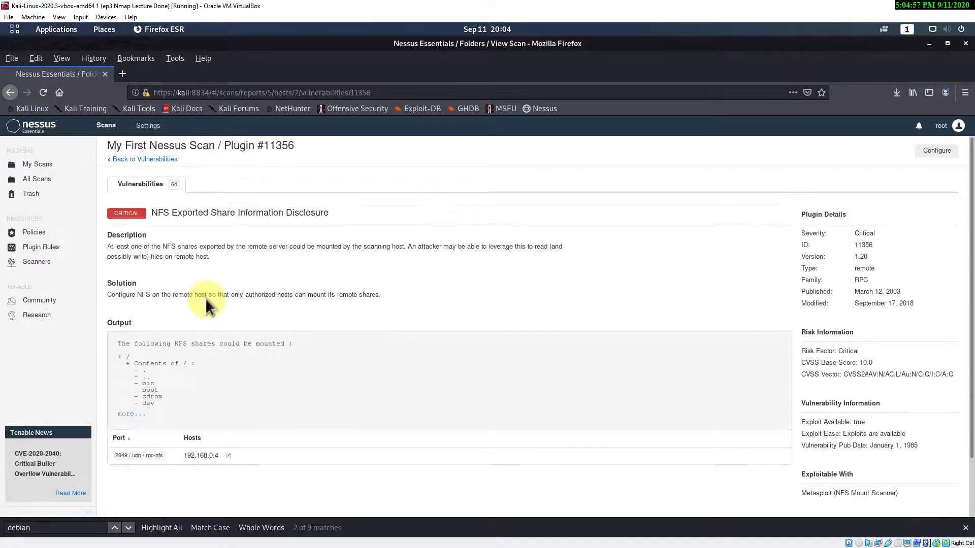
{"action": "scroll", "coordinate": [906, 416], "scroll_direction": "down", "scroll_amount": 1}
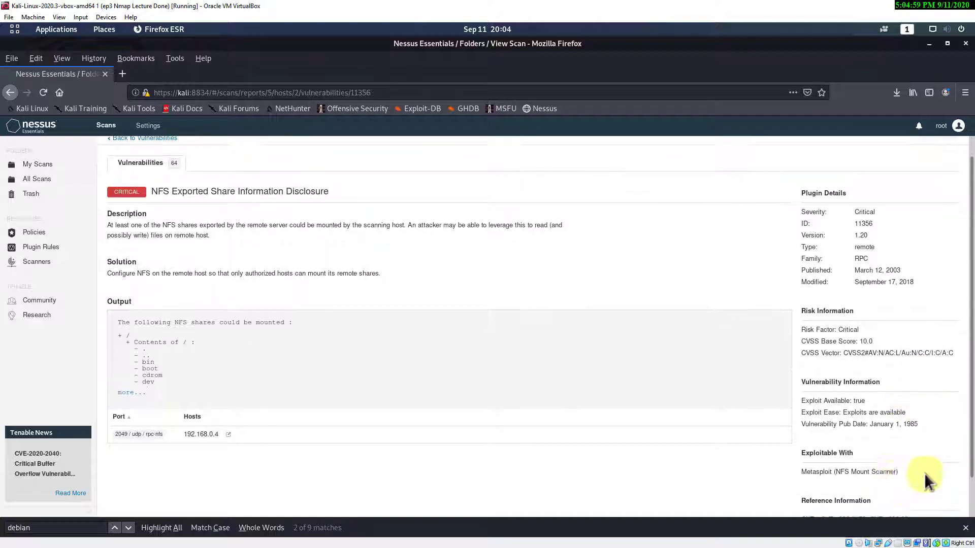
{"action": "scroll", "coordinate": [732, 435], "scroll_direction": "up", "scroll_amount": 1}
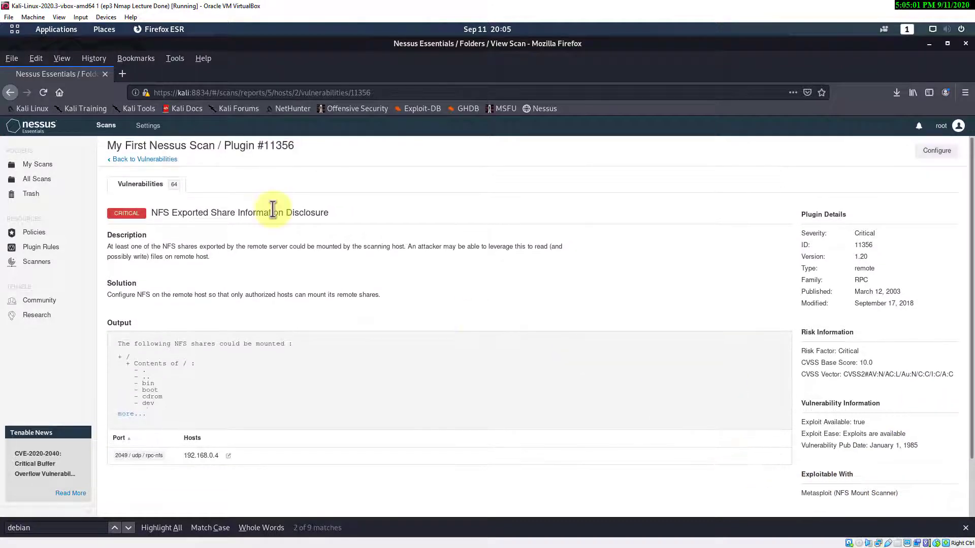
{"action": "left_click", "coordinate": [157, 162]}
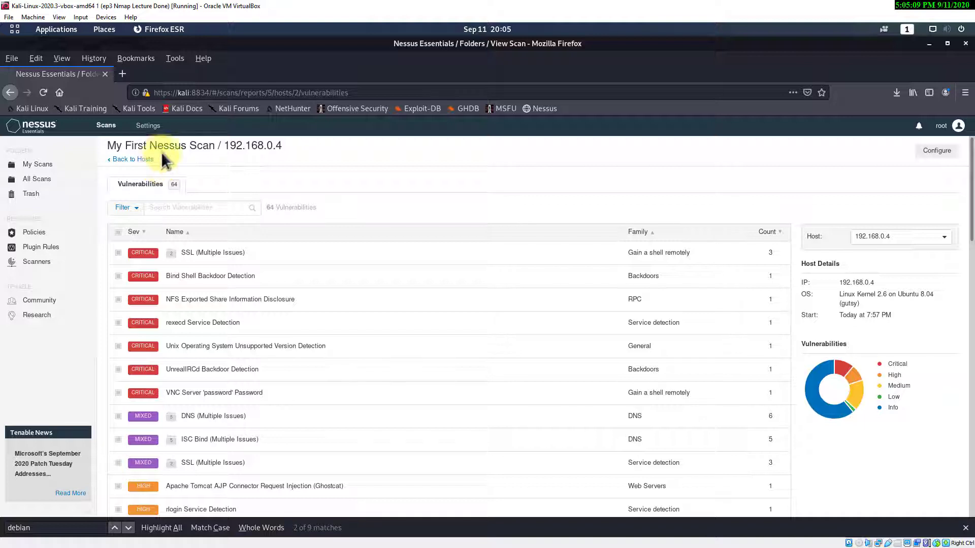
{"action": "left_click", "coordinate": [145, 160]}
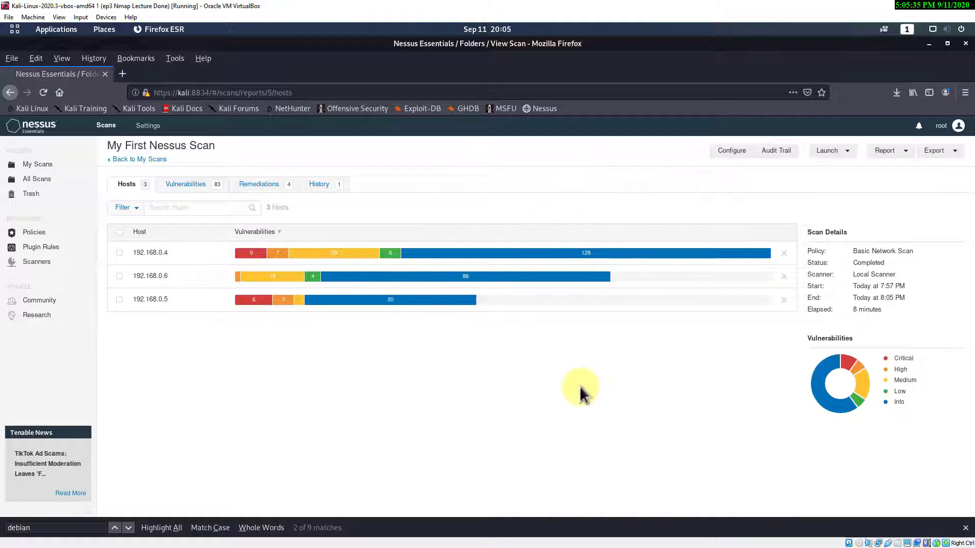
- Generate an Executive Summary PDF report of the scan and open it with Document Viewer
{"action": "left_click", "coordinate": [906, 152]}
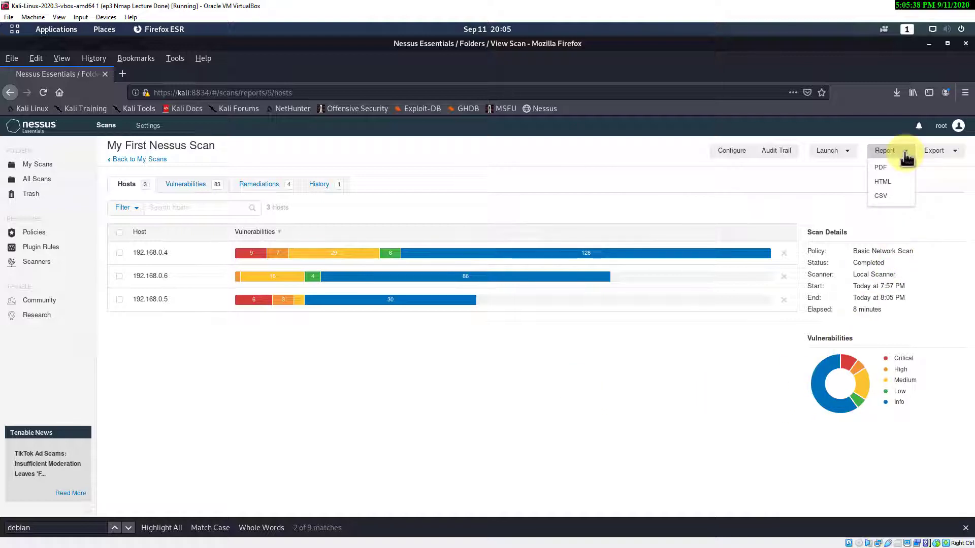
{"action": "left_click", "coordinate": [881, 171]}
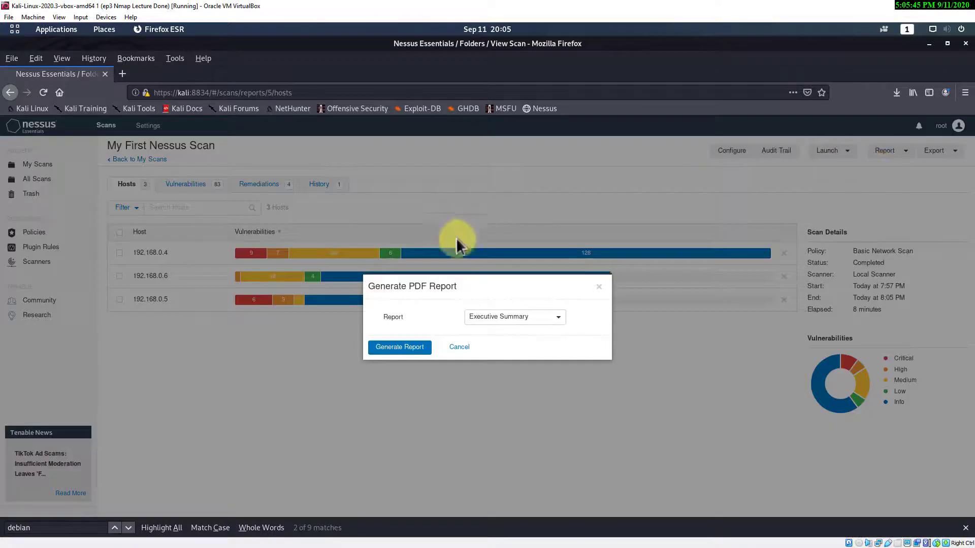
{"action": "left_click", "coordinate": [558, 319]}
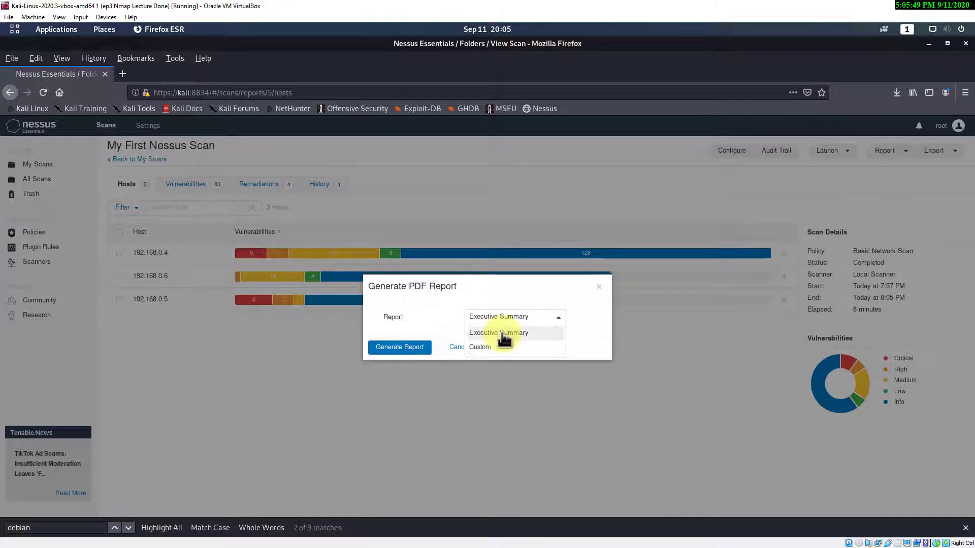
{"action": "left_click", "coordinate": [505, 335]}
{"action": "left_click", "coordinate": [400, 350]}
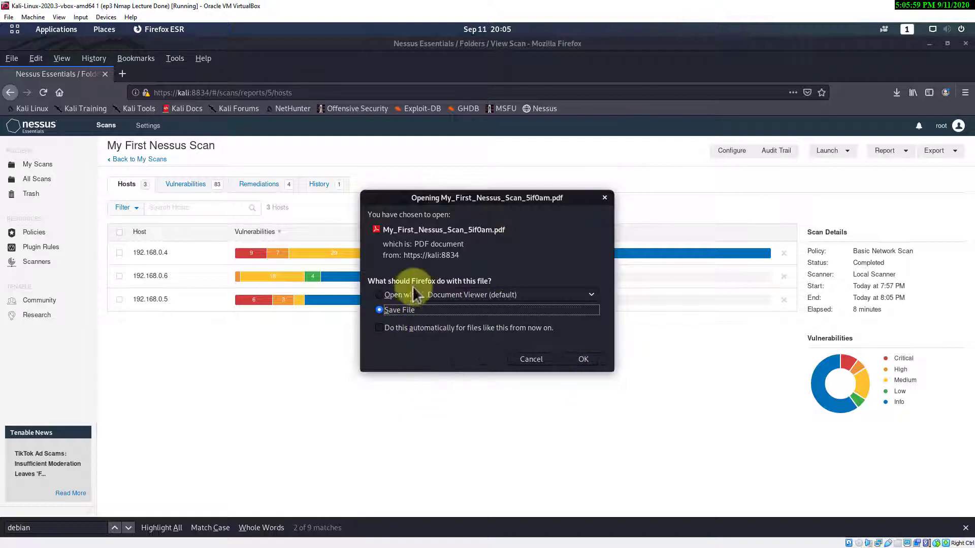
{"action": "left_click", "coordinate": [395, 295]}
{"action": "left_click", "coordinate": [584, 360]}
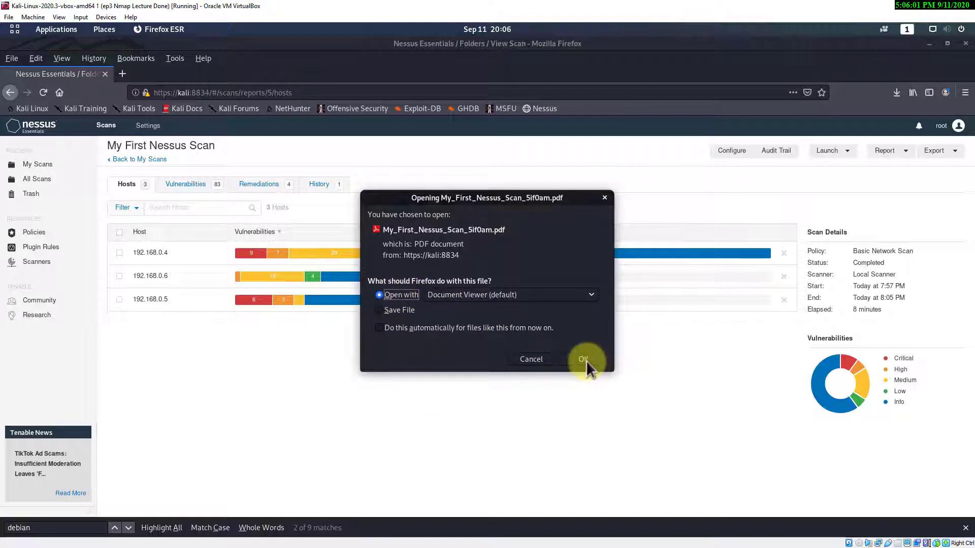
{"action": "left_click", "coordinate": [584, 359]}
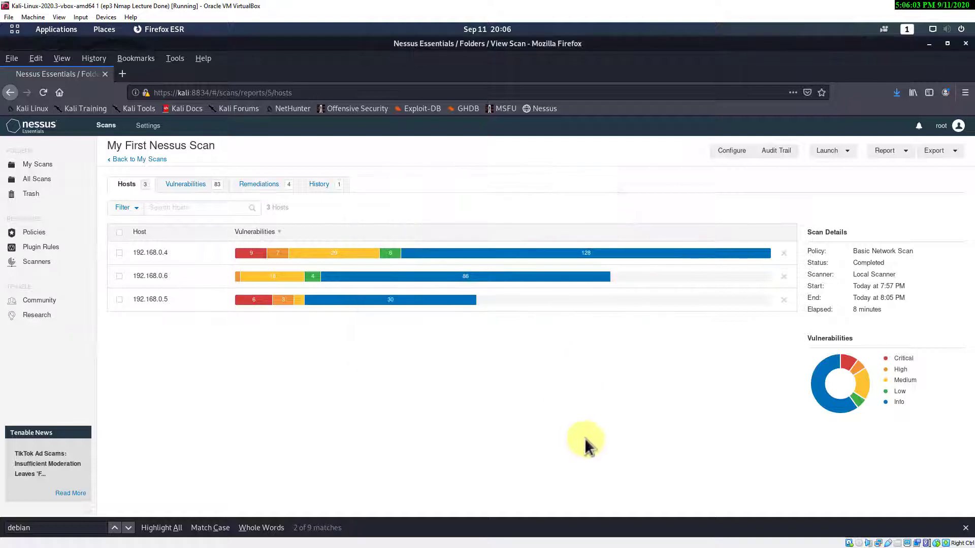
- Maximize Document Viewer, widen the outline, and jump to Hosts Executive Summary, 192.168.0.4 and 192.168.0.5
{"action": "left_click", "coordinate": [302, 72]}
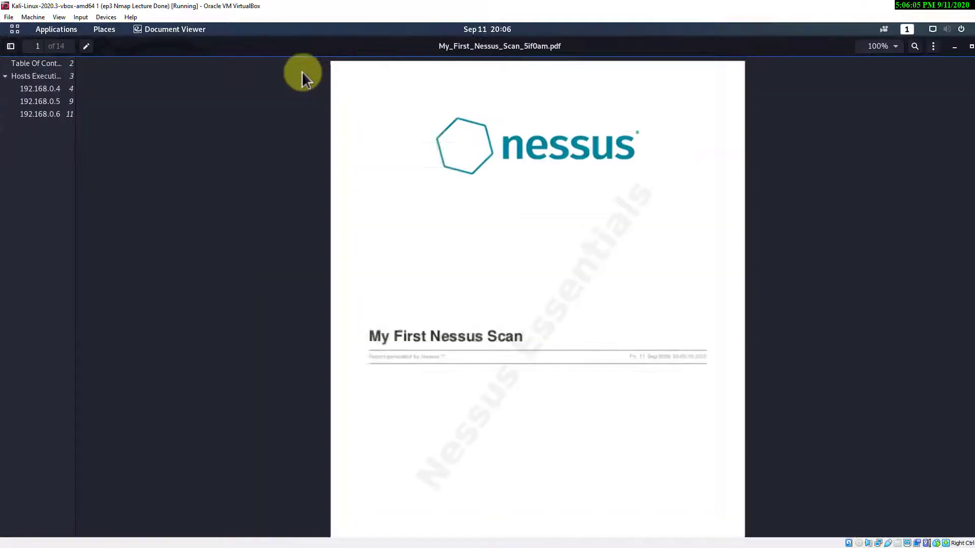
{"action": "left_click_drag", "start_coordinate": [76, 168], "coordinate": [180, 173]}
{"action": "left_click", "coordinate": [56, 76]}
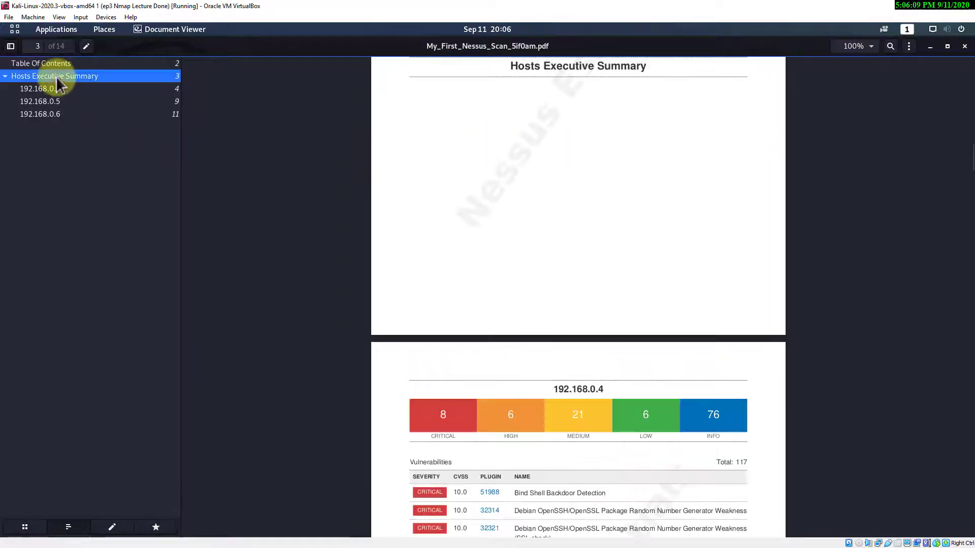
{"action": "left_click", "coordinate": [35, 88]}
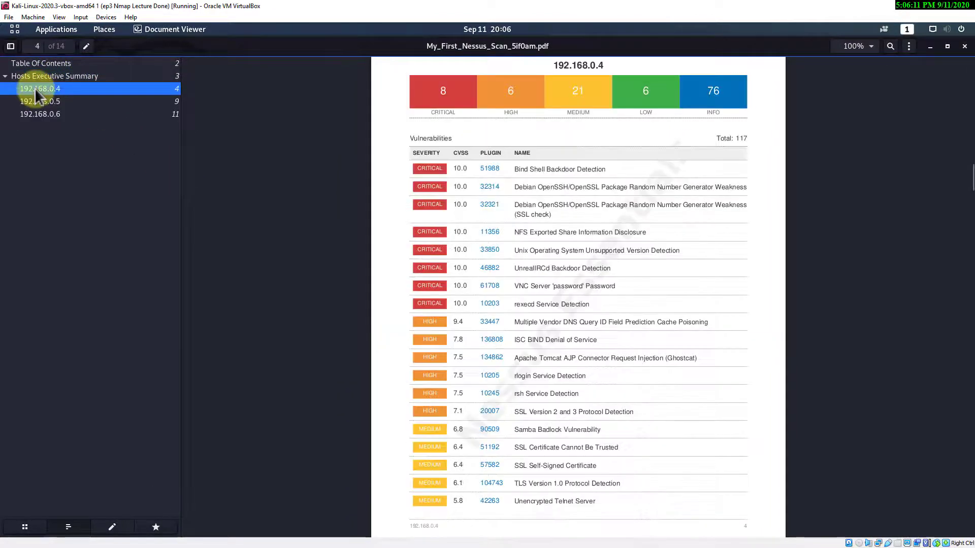
{"action": "left_click", "coordinate": [44, 105]}
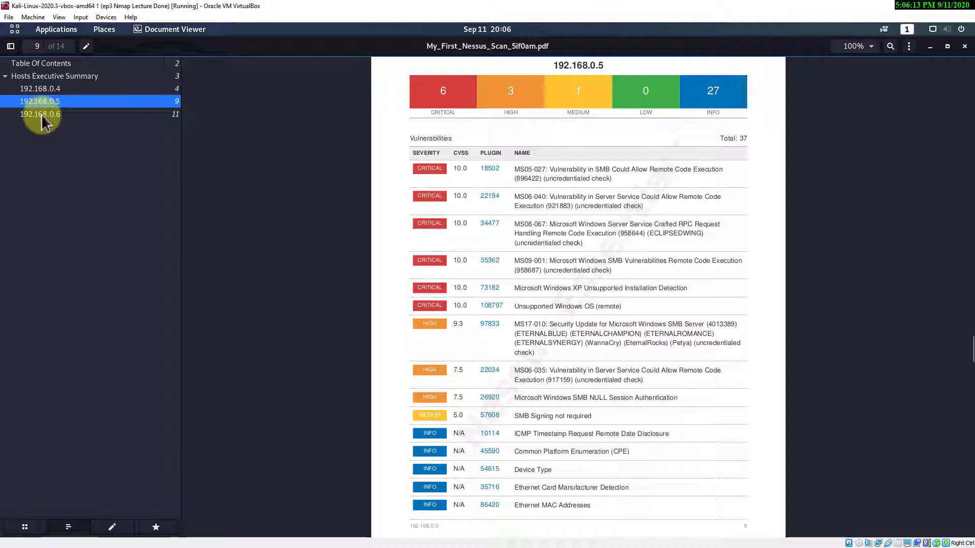
- Review hosts 192.168.0.4, 192.168.0.5 and 192.168.0.6, then follow 192.168.0.4's plugin 51988 link
{"action": "left_click", "coordinate": [51, 87]}
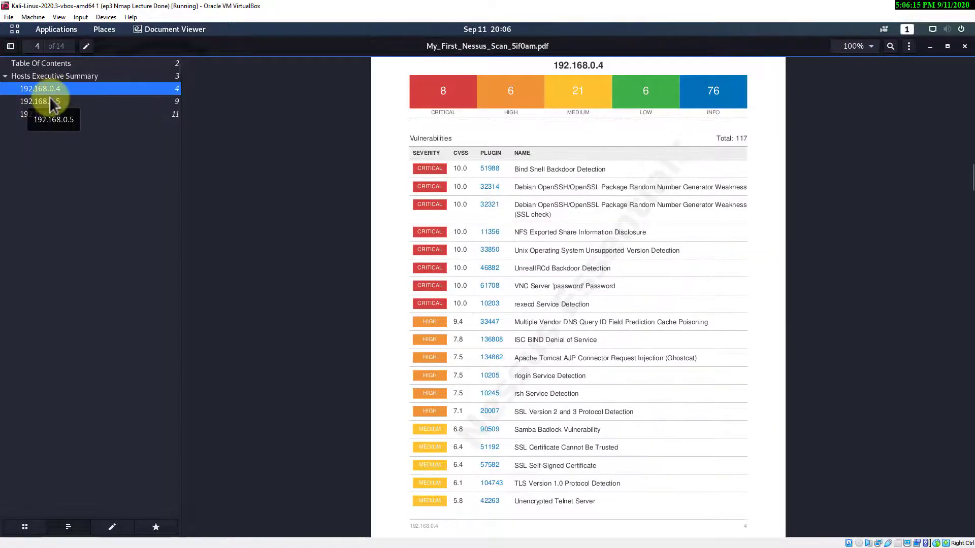
{"action": "left_click", "coordinate": [54, 102]}
{"action": "left_click", "coordinate": [52, 114]}
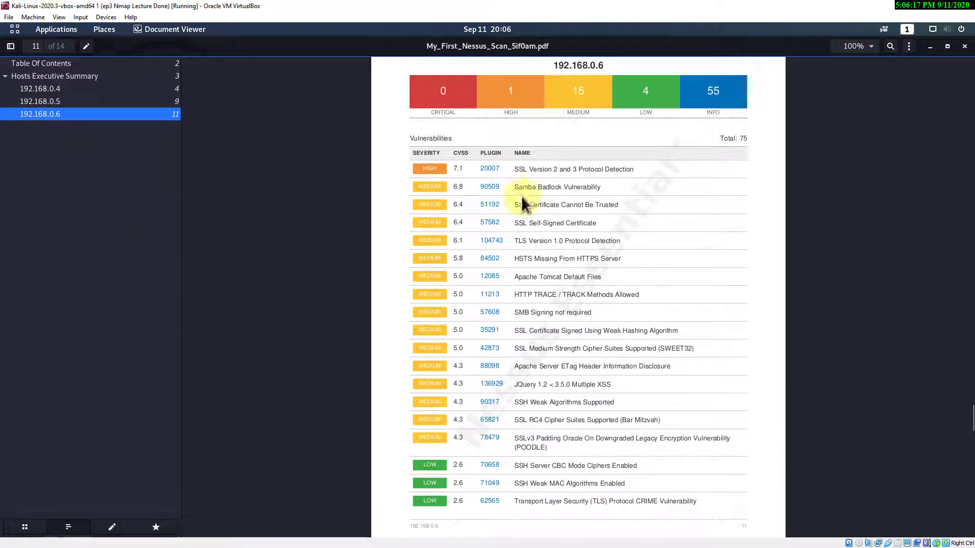
{"action": "left_click", "coordinate": [61, 89]}
{"action": "left_click", "coordinate": [489, 170]}
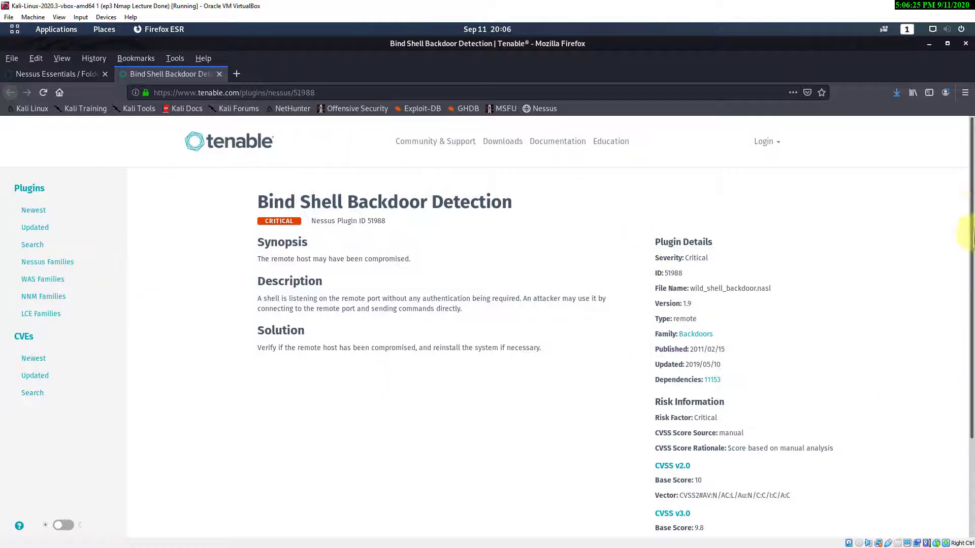
- Scroll the Bind Shell Backdoor Detection plugin page, then minimize Firefox to return to the report
{"action": "left_click_drag", "start_coordinate": [970, 213], "coordinate": [971, 130]}
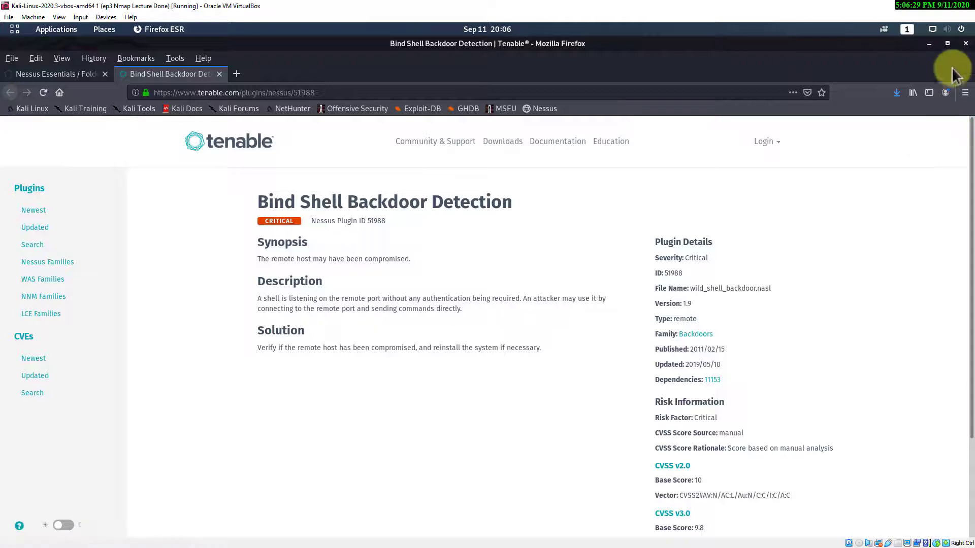
{"action": "left_click", "coordinate": [929, 44]}
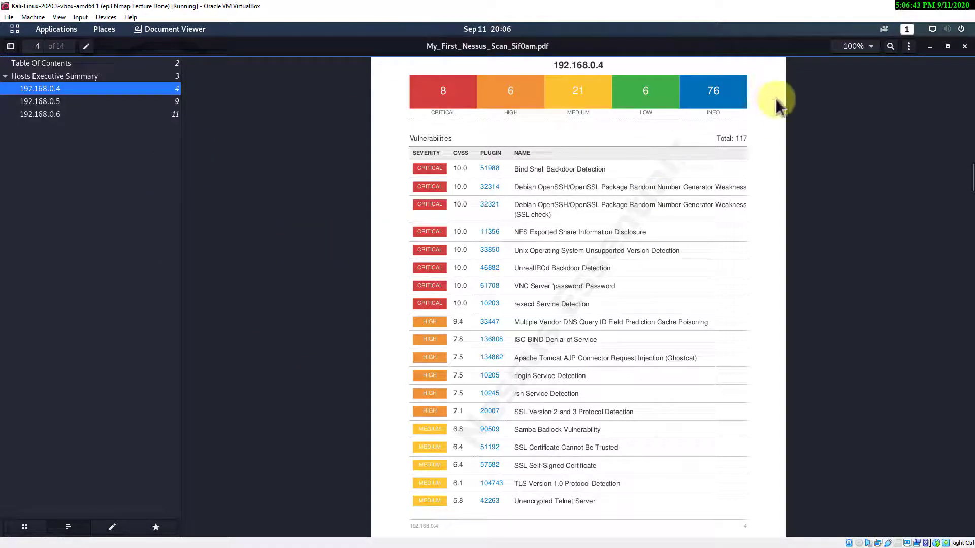
- Restore and move Document Viewer aside, then close the Terminal
{"action": "left_click", "coordinate": [946, 46]}
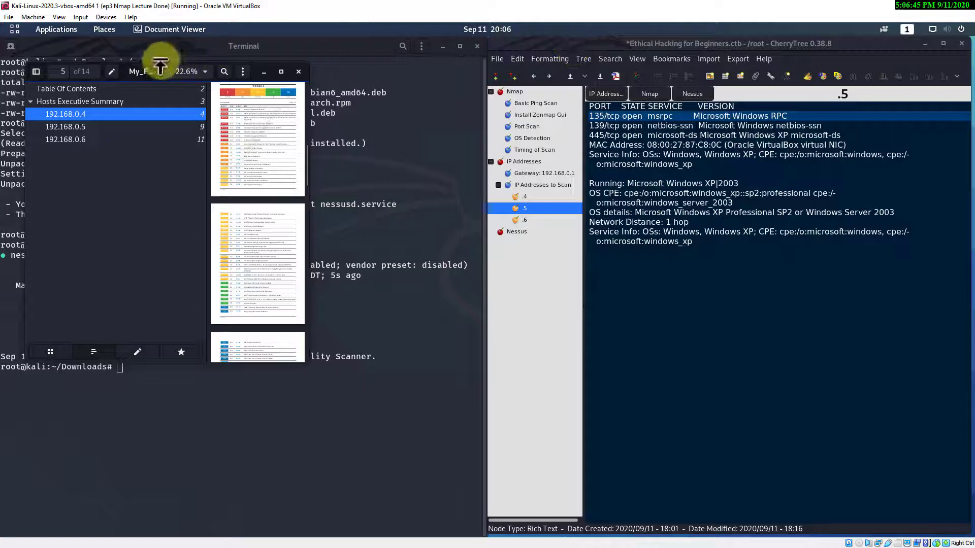
{"action": "left_click_drag", "start_coordinate": [147, 68], "coordinate": [511, 100]}
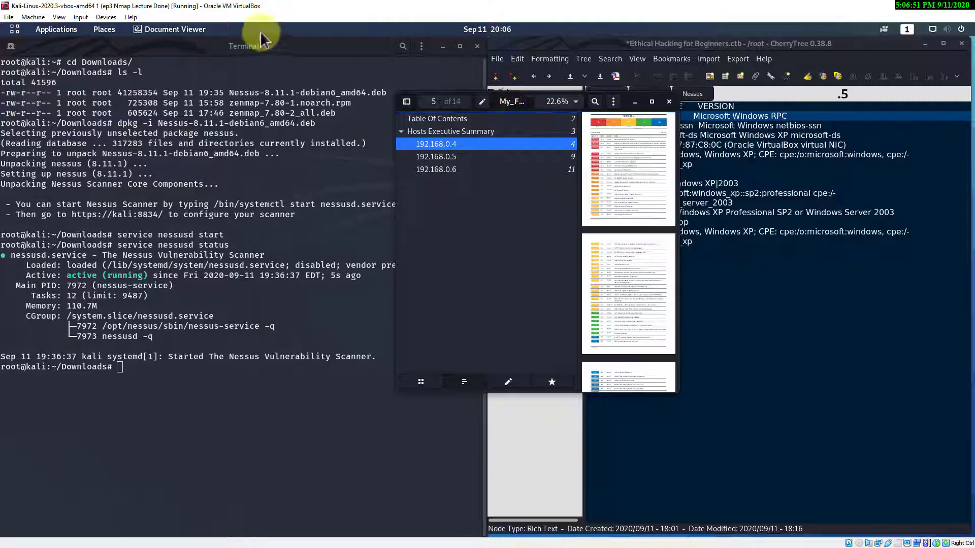
{"action": "left_click", "coordinate": [477, 46]}
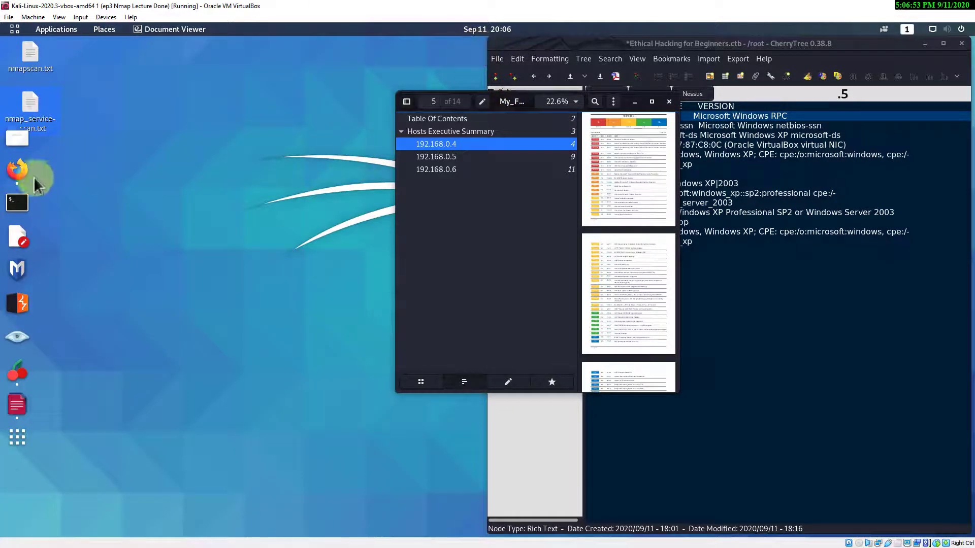
- Return to the Nessus scan tab in Firefox and open the downloaded scan PDF's folder
{"action": "left_click", "coordinate": [17, 170]}
{"action": "left_click", "coordinate": [93, 75]}
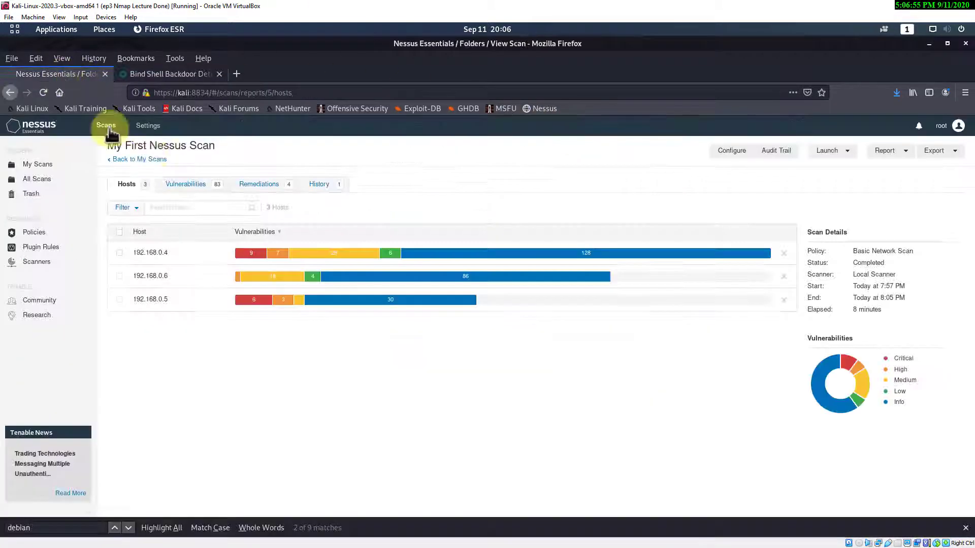
{"action": "left_click", "coordinate": [893, 96]}
{"action": "left_click", "coordinate": [891, 111]}
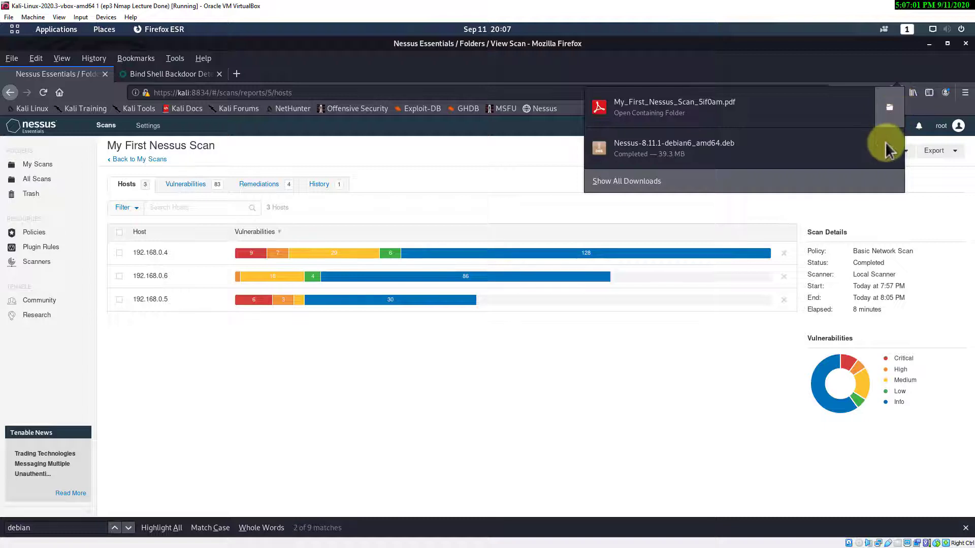
{"action": "left_click", "coordinate": [890, 108]}
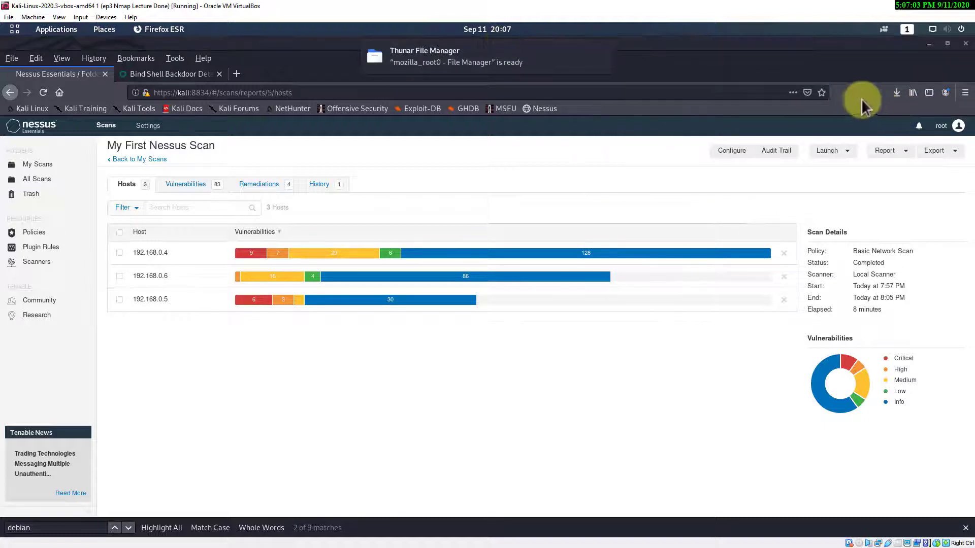
{"action": "left_click", "coordinate": [897, 92]}
- Close the wrong Downloads window and bring up /tmp/mozilla_root0 holding the scan PDF
{"action": "left_click", "coordinate": [889, 148]}
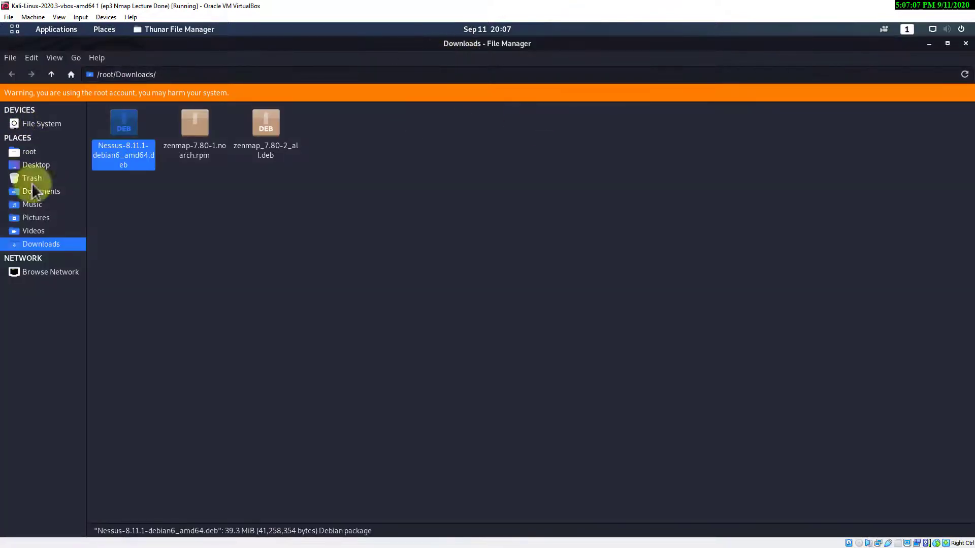
{"action": "left_click", "coordinate": [964, 44]}
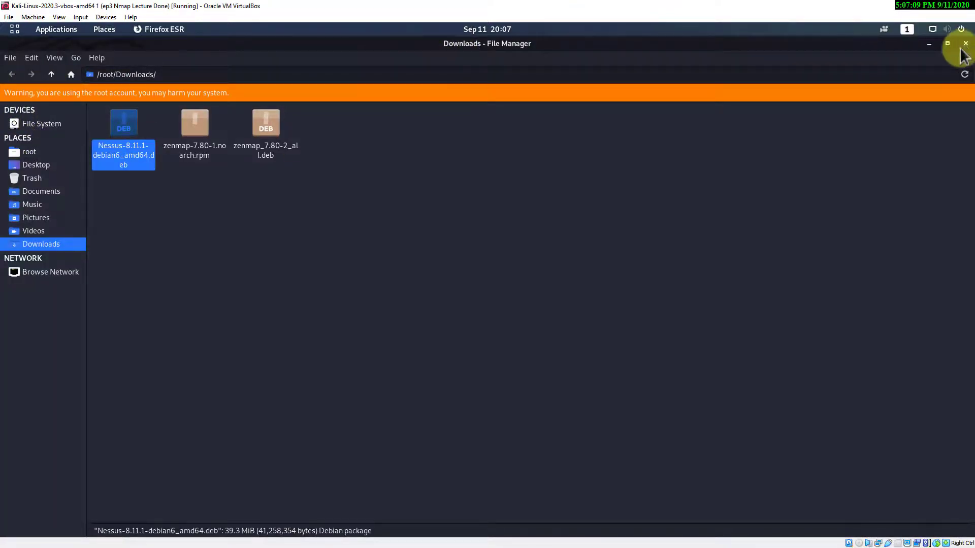
{"action": "left_click", "coordinate": [894, 92]}
{"action": "left_click", "coordinate": [890, 146]}
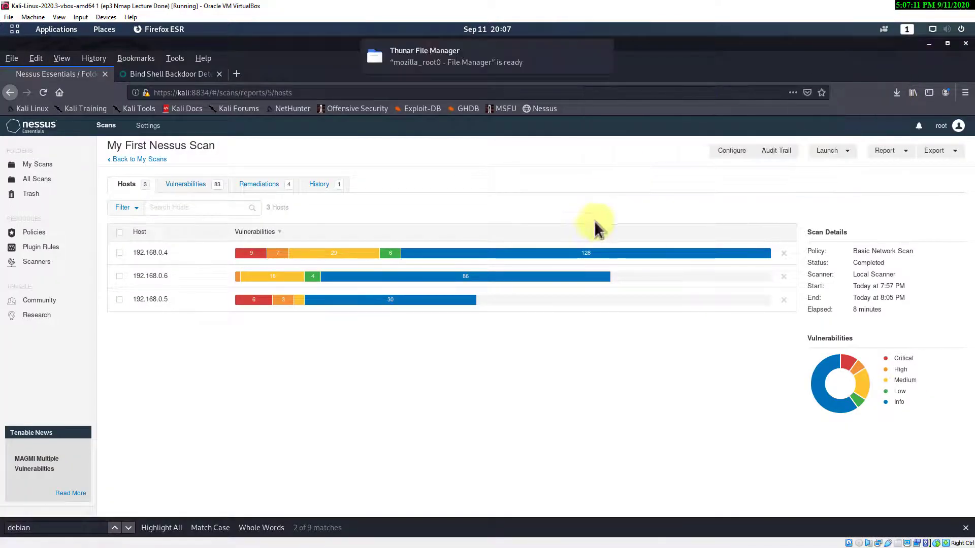
{"action": "left_click", "coordinate": [471, 55]}
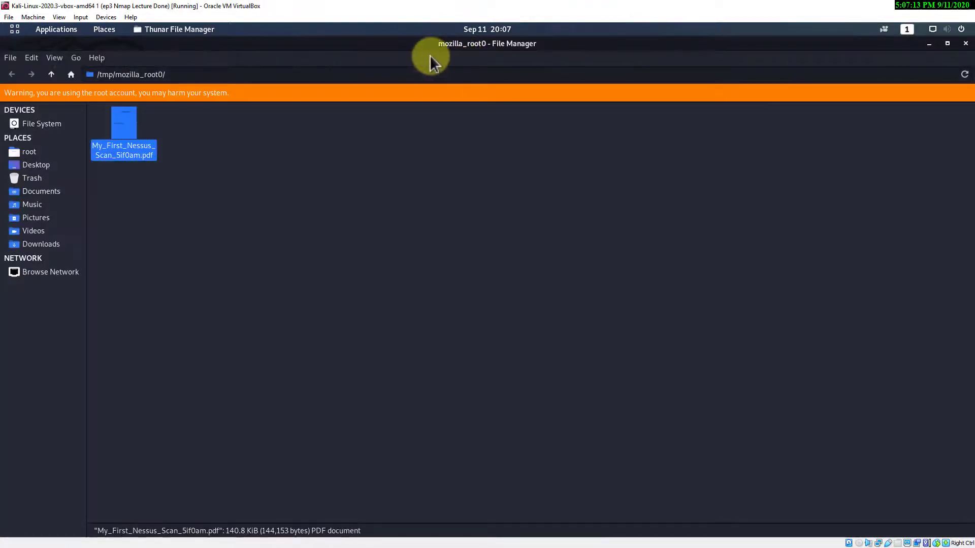
- Cut My_First_Nessus_Scan_5if0am.pdf from /tmp/mozilla_root0 and paste it onto the Desktop
{"action": "right_click", "coordinate": [125, 125]}
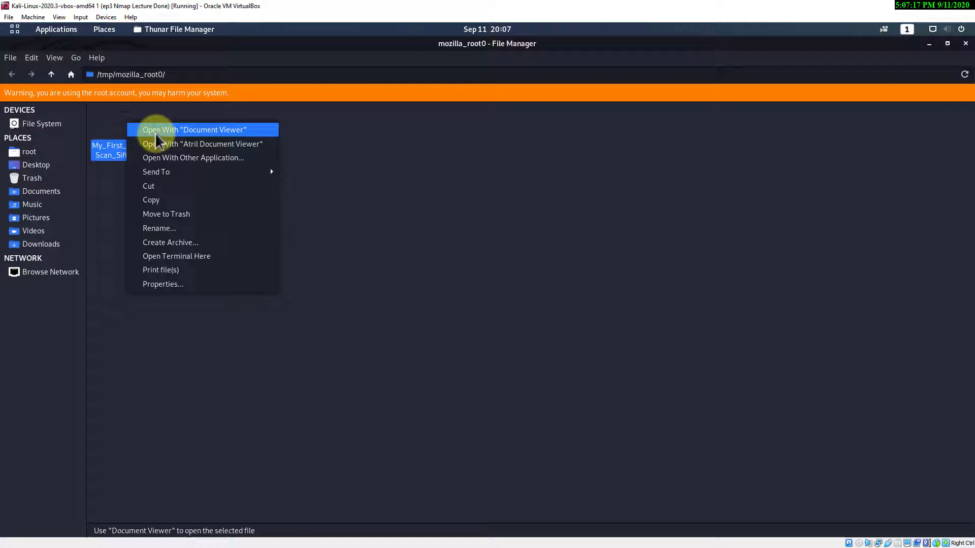
{"action": "left_click", "coordinate": [157, 186]}
{"action": "left_click", "coordinate": [26, 161]}
{"action": "right_click", "coordinate": [213, 200]}
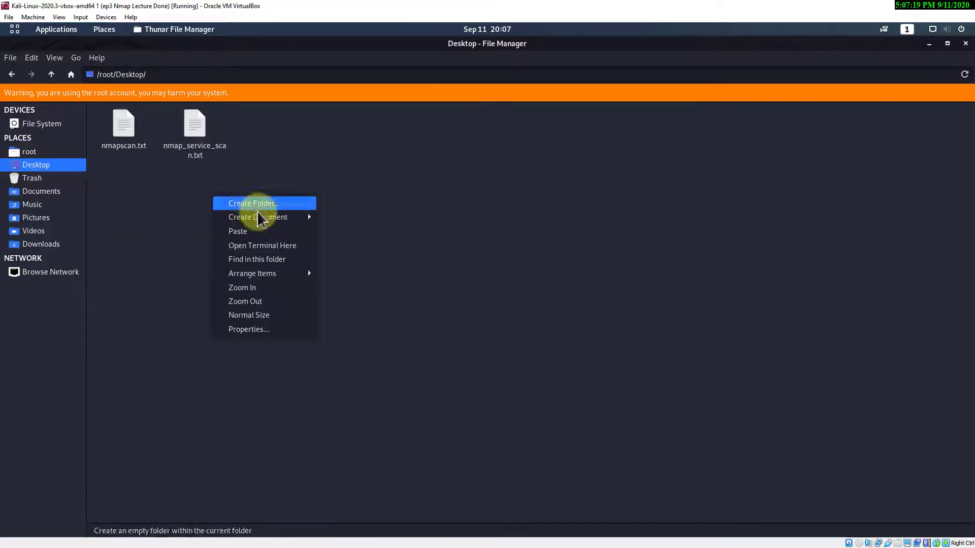
{"action": "left_click", "coordinate": [254, 231]}
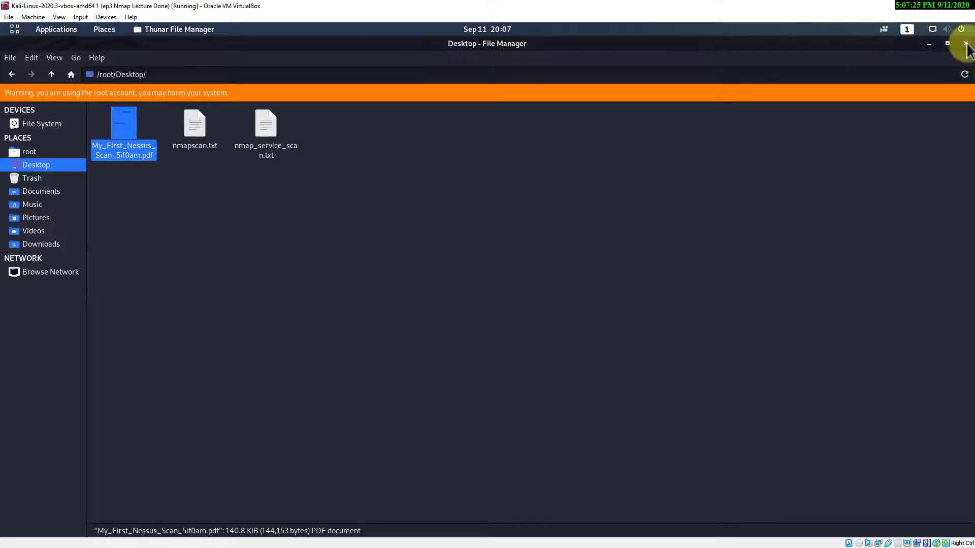
{"action": "left_click", "coordinate": [50, 192]}
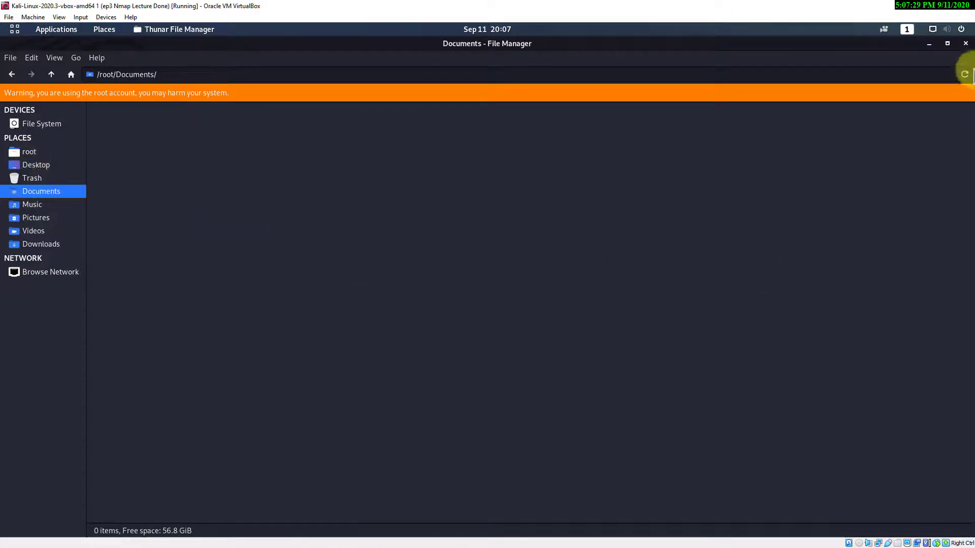
- Close Thunar and Firefox, confirming Close Tabs
{"action": "left_click", "coordinate": [965, 43]}
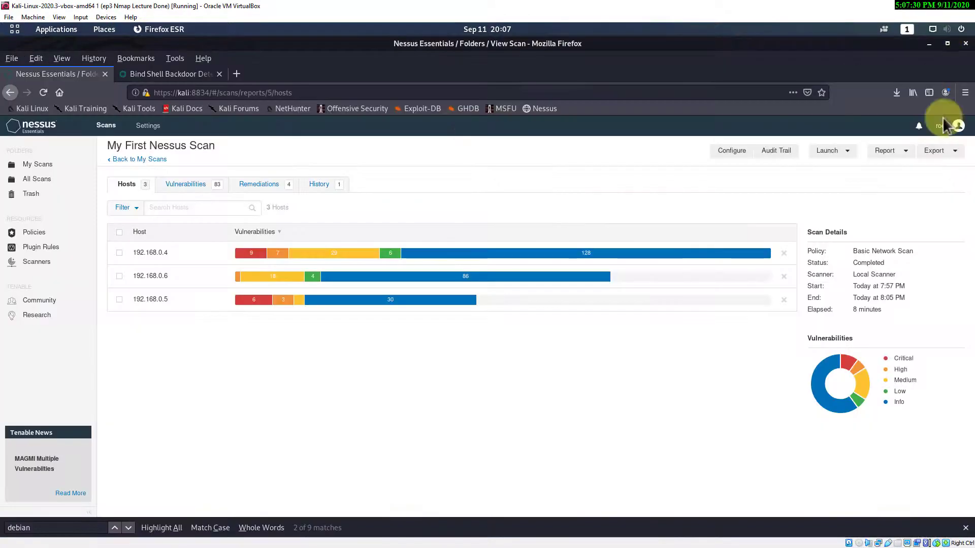
{"action": "left_click", "coordinate": [965, 43]}
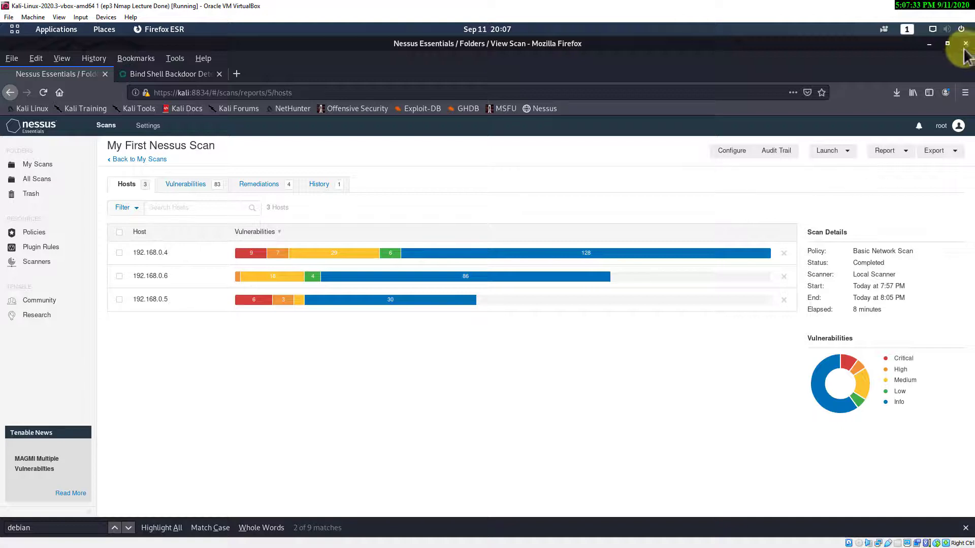
{"action": "left_click", "coordinate": [581, 315]}
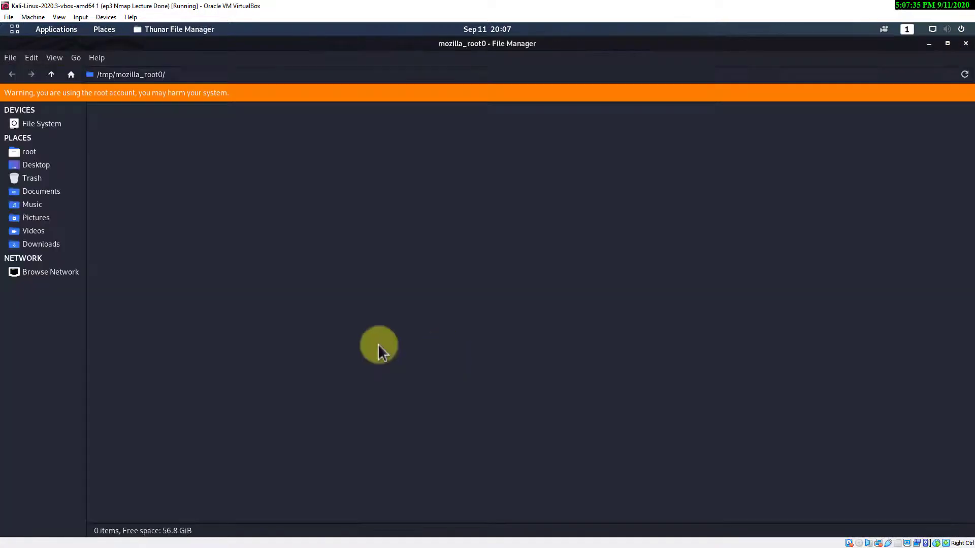
{"action": "left_click", "coordinate": [964, 44]}
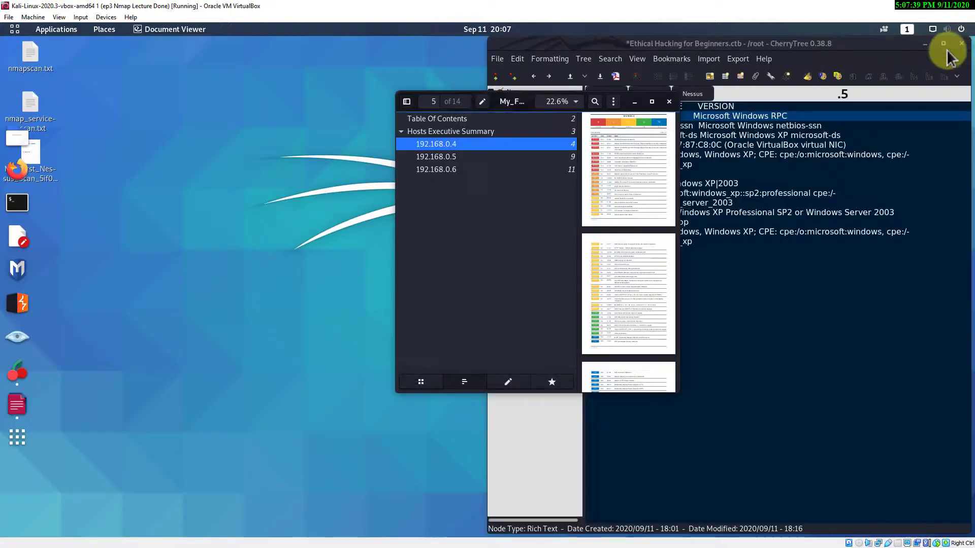
- Close Document Viewer, place the PDF icon beside nmapscan.txt, and open CherryTree's Nessus node
{"action": "left_click", "coordinate": [670, 102]}
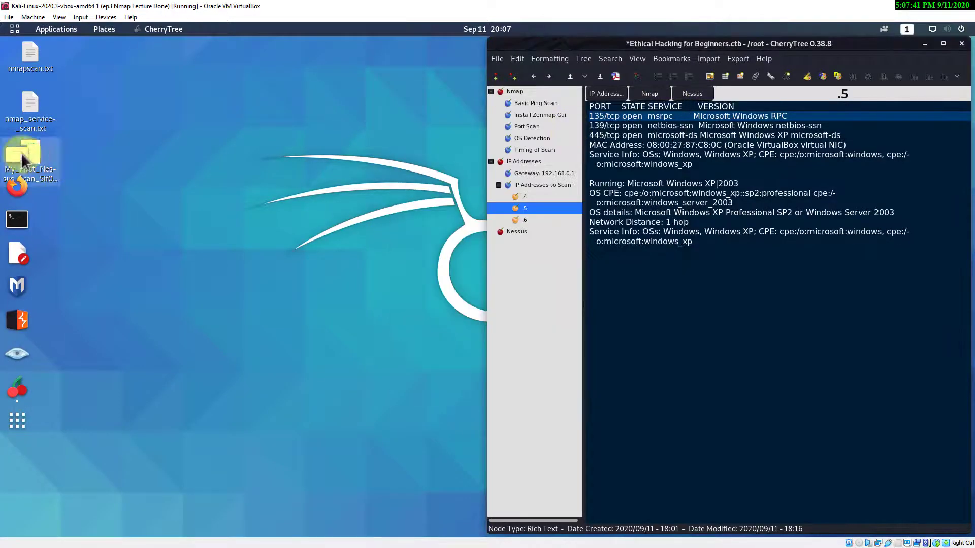
{"action": "left_click_drag", "start_coordinate": [23, 154], "coordinate": [107, 68]}
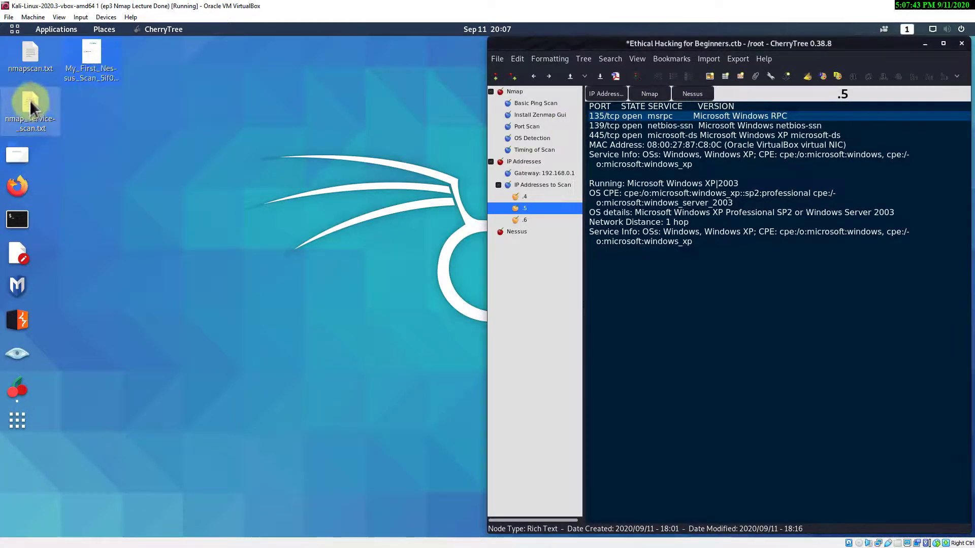
{"action": "mouse_move", "coordinate": [34, 106]}
{"action": "left_mouse_down"}
{"action": "mouse_move", "coordinate": [164, 88]}
{"action": "mouse_move", "coordinate": [43, 98]}
{"action": "left_mouse_up"}
{"action": "left_click", "coordinate": [269, 147]}
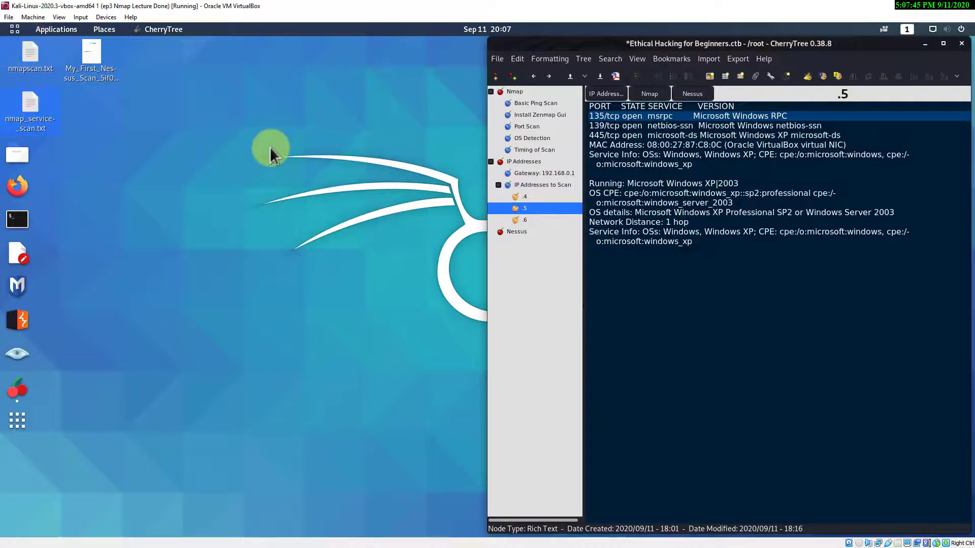
{"action": "left_click", "coordinate": [517, 232]}
{"action": "left_click", "coordinate": [898, 188]}
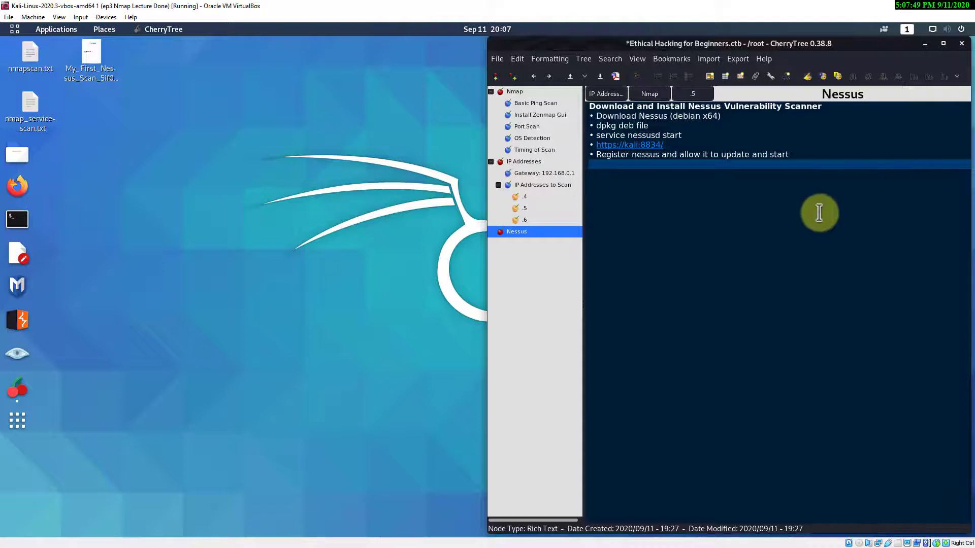